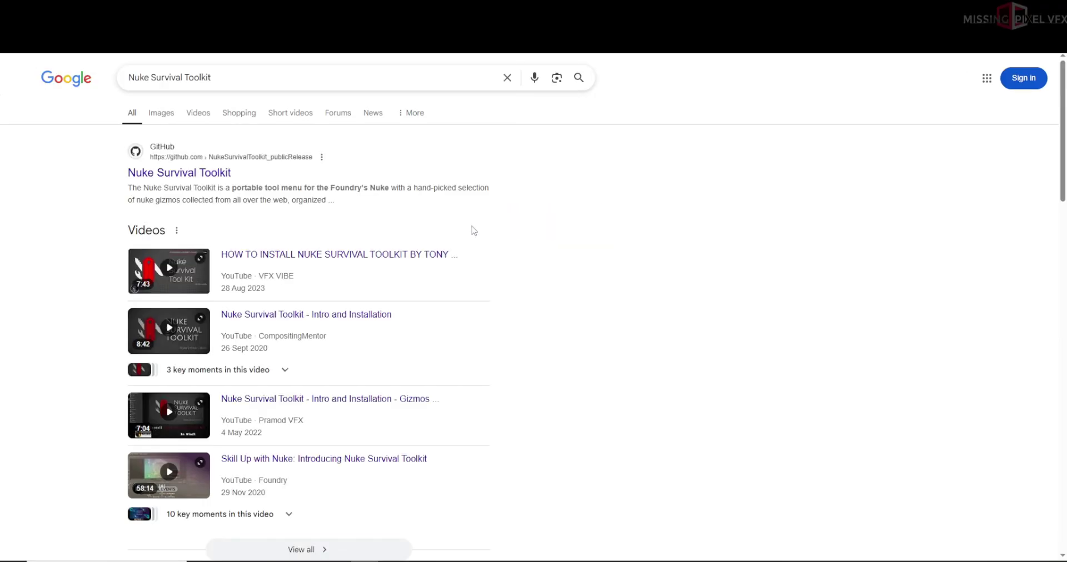
Step: Open the Nuke Survival Toolkit GitHub repository from the search results and look through its files and README
{"action": "left_click", "coordinate": [201, 178]}
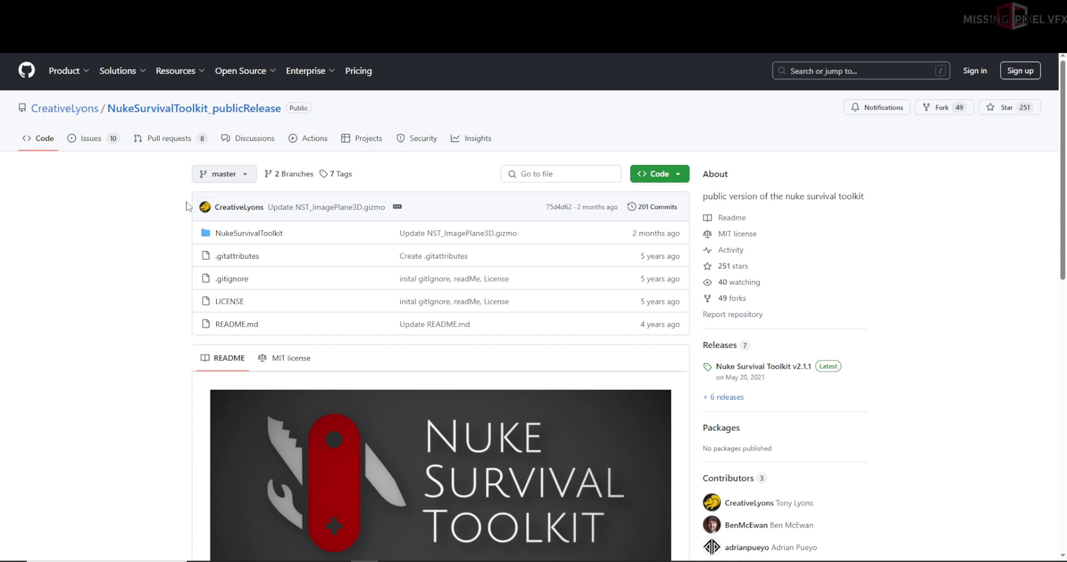
{"action": "left_click", "coordinate": [239, 234]}
{"action": "left_click", "coordinate": [230, 280]}
{"action": "scroll", "coordinate": [265, 251], "scroll_direction": "down", "scroll_amount": 3}
{"action": "scroll", "coordinate": [265, 251], "scroll_direction": "down", "scroll_amount": 15}
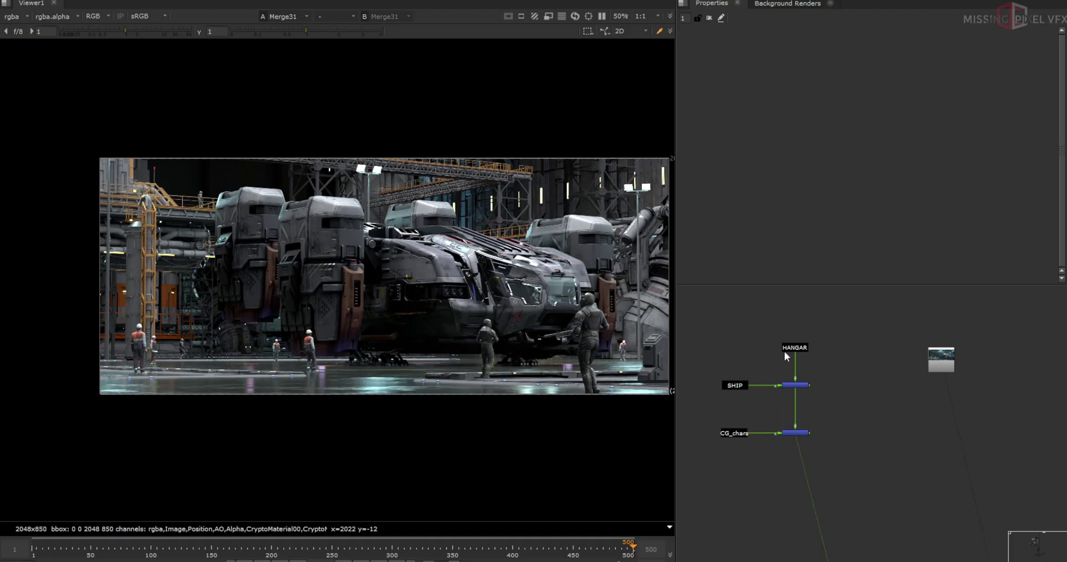
Step: Switch to Nuke and view the finished hangar shot in an enlarged viewer
{"action": "key", "text": "2"}
{"action": "key", "text": "space"}
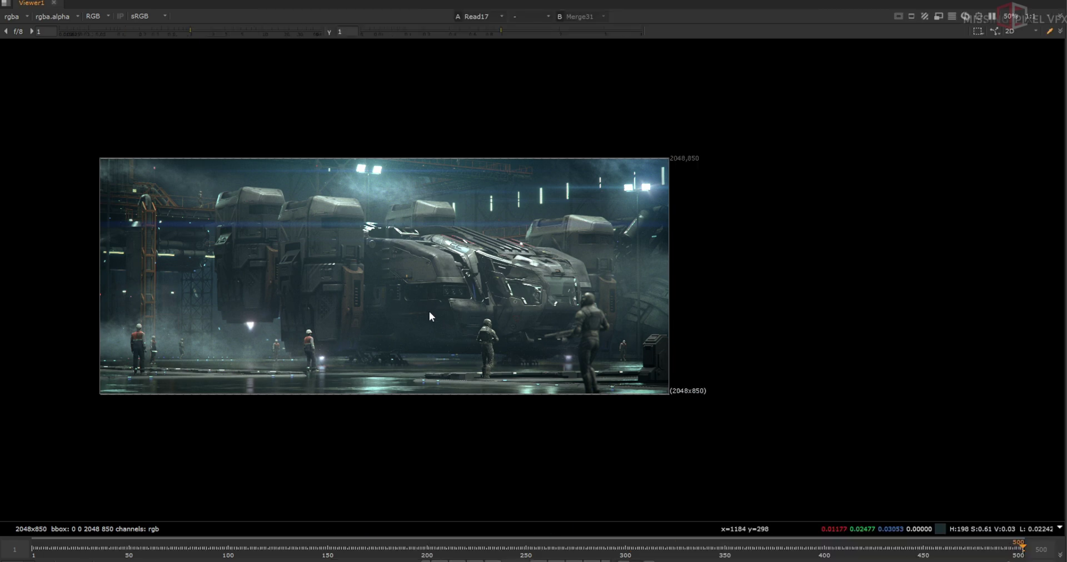
{"action": "middle_click_drag", "start_coordinate": [428, 317], "coordinate": [625, 319]}
{"action": "scroll", "coordinate": [624, 319], "scroll_direction": "up", "scroll_amount": 3}
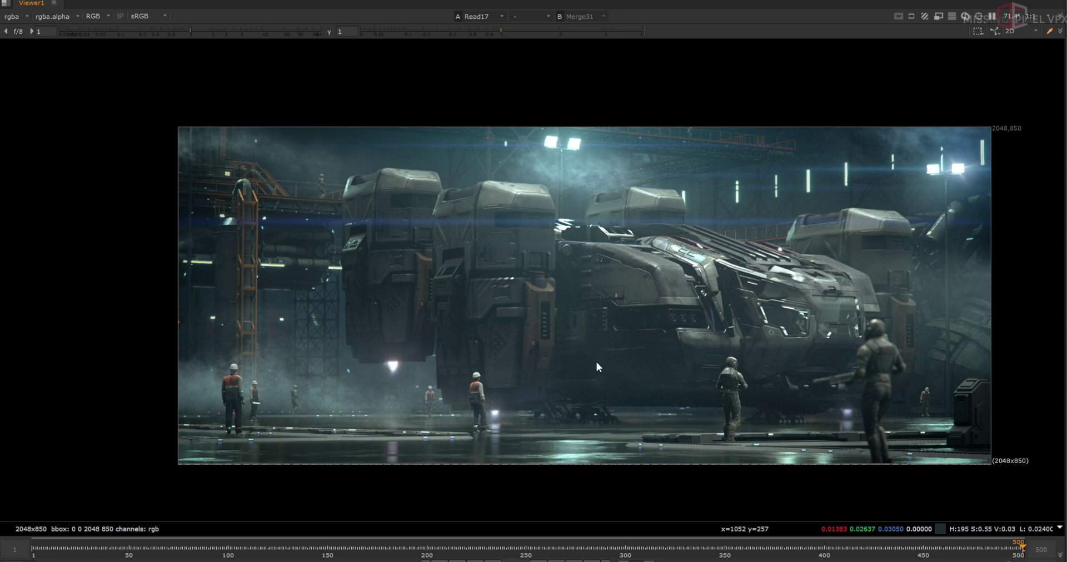
Step: Survey the full-size node graph around the Scene_precmp backdrop with its Hangar and SHIP groups
{"action": "key", "text": "space"}
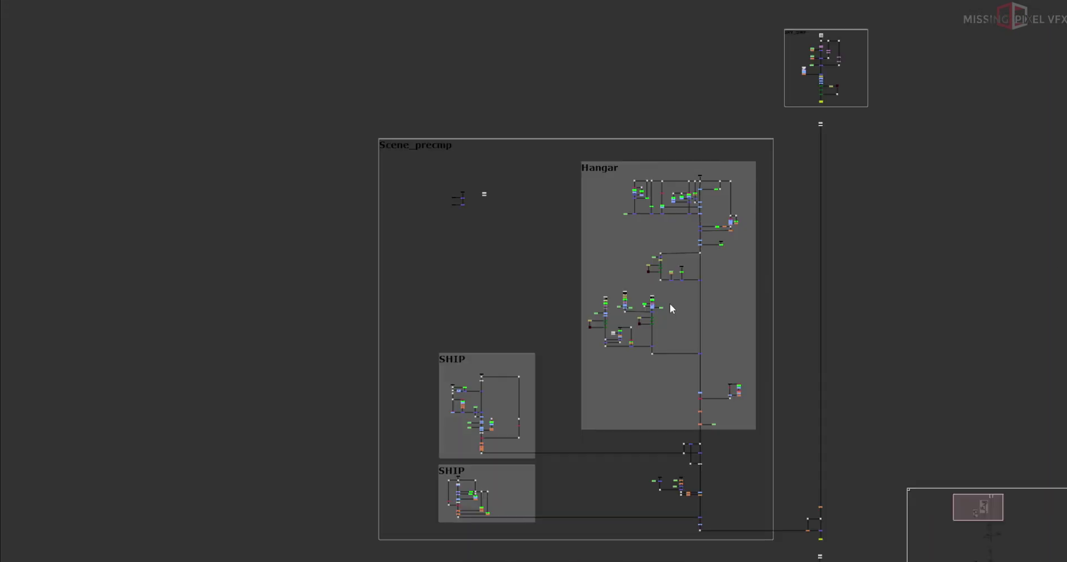
{"action": "scroll", "coordinate": [573, 233], "scroll_direction": "down", "scroll_amount": 5}
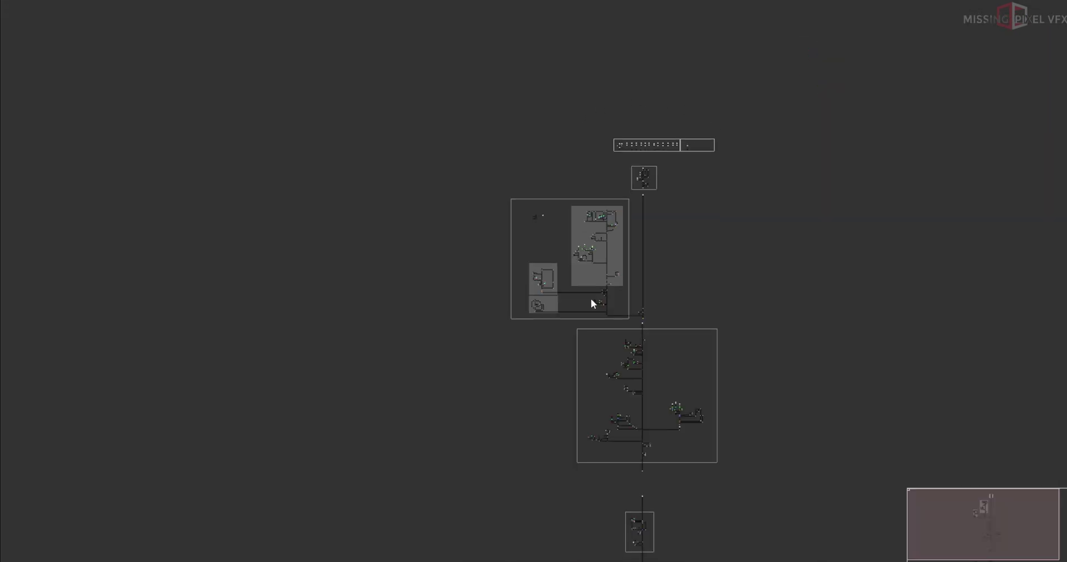
{"action": "middle_click_drag", "start_coordinate": [629, 413], "coordinate": [638, 283]}
{"action": "middle_click_drag", "start_coordinate": [585, 126], "coordinate": [590, 297]}
{"action": "scroll", "coordinate": [590, 297], "scroll_direction": "up", "scroll_amount": 3}
{"action": "scroll", "coordinate": [549, 260], "scroll_direction": "down", "scroll_amount": 1}
{"action": "middle_click_drag", "start_coordinate": [550, 260], "coordinate": [518, 148]}
{"action": "scroll", "coordinate": [518, 147], "scroll_direction": "down", "scroll_amount": 2}
{"action": "middle_click_drag", "start_coordinate": [583, 69], "coordinate": [584, 128]}
{"action": "scroll", "coordinate": [584, 128], "scroll_direction": "up", "scroll_amount": 7}
Step: Select the successive node groups down the script and look over them as far as Final_touch01 and Final_Output
{"action": "left_click_drag", "start_coordinate": [507, 136], "coordinate": [825, 351]}
{"action": "left_click_drag", "start_coordinate": [528, 122], "coordinate": [783, 333]}
{"action": "scroll", "coordinate": [745, 225], "scroll_direction": "down", "scroll_amount": 2}
{"action": "left_click_drag", "start_coordinate": [470, 119], "coordinate": [907, 231]}
{"action": "middle_click_drag", "start_coordinate": [733, 394], "coordinate": [877, 67]}
{"action": "scroll", "coordinate": [878, 66], "scroll_direction": "down", "scroll_amount": 2}
{"action": "left_click_drag", "start_coordinate": [800, 347], "coordinate": [718, 310]}
{"action": "middle_click_drag", "start_coordinate": [717, 314], "coordinate": [664, 77]}
{"action": "left_click_drag", "start_coordinate": [602, 121], "coordinate": [963, 464]}
{"action": "middle_click_drag", "start_coordinate": [850, 345], "coordinate": [815, 61]}
{"action": "middle_click_drag", "start_coordinate": [720, 322], "coordinate": [736, 252]}
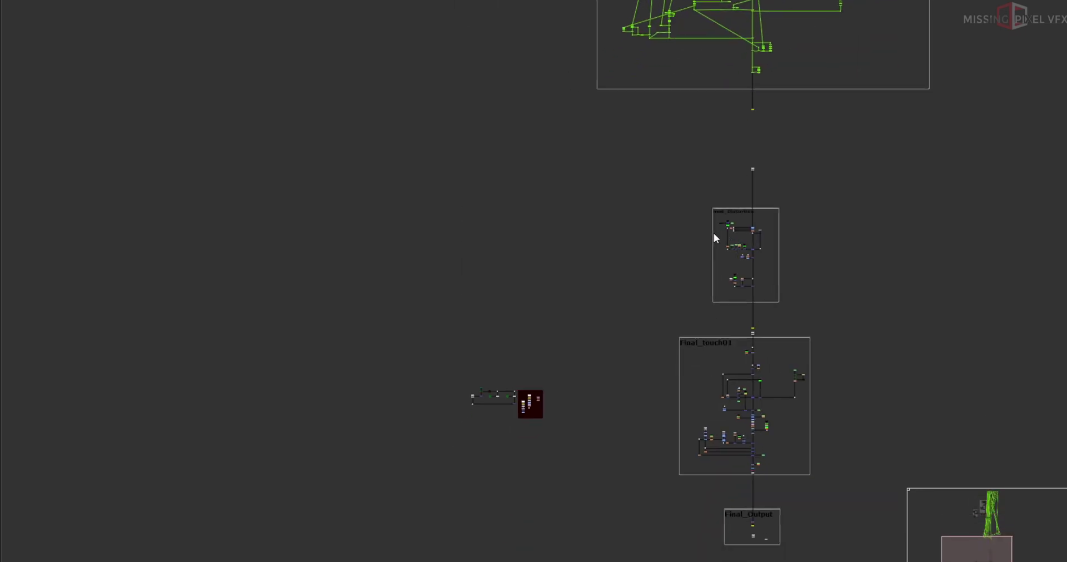
{"action": "left_click_drag", "start_coordinate": [660, 191], "coordinate": [856, 459]}
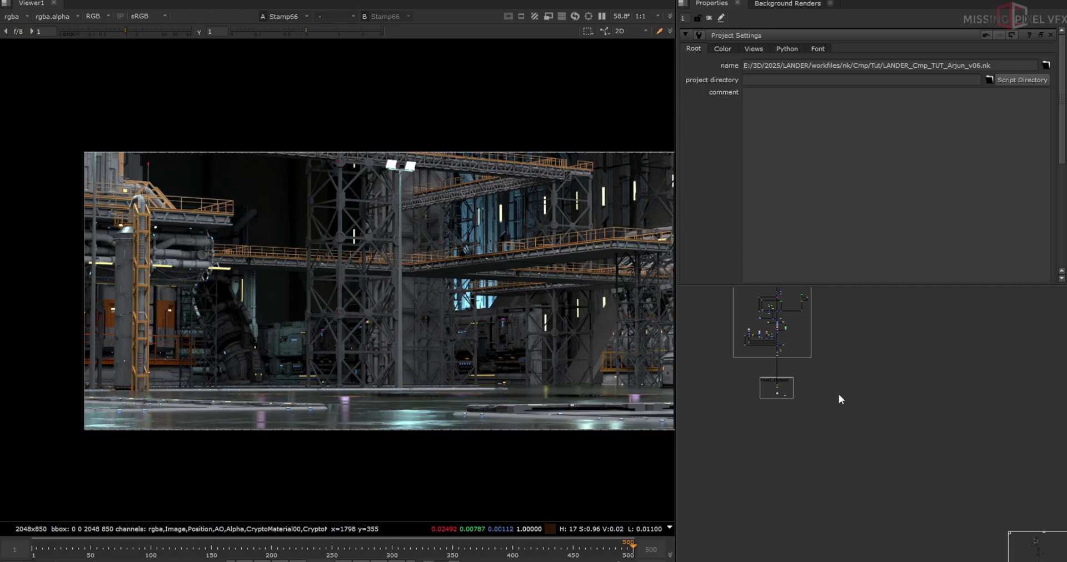
Step: Review the frame range, fps and full size format in the Project Settings, and open the colour settings
{"action": "scroll", "coordinate": [866, 419], "scroll_direction": "down", "scroll_amount": 3}
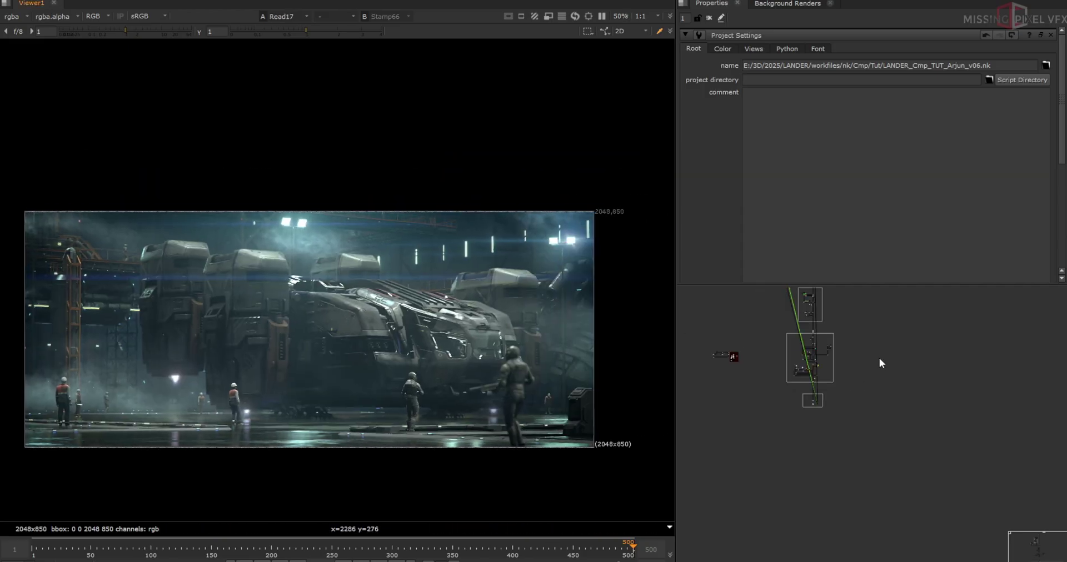
{"action": "scroll", "coordinate": [708, 194], "scroll_direction": "down", "scroll_amount": 5}
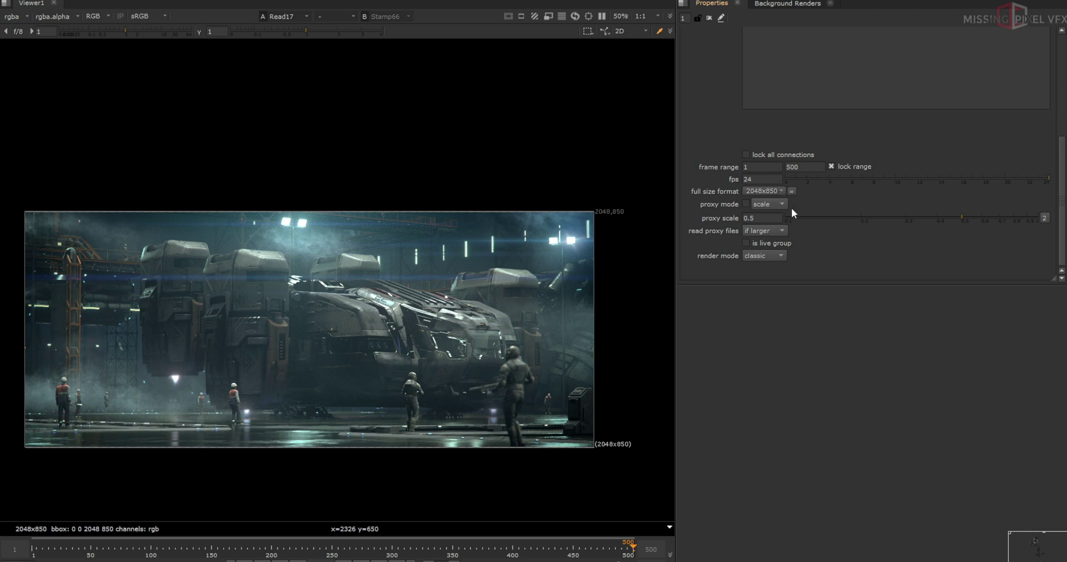
{"action": "scroll", "coordinate": [771, 181], "scroll_direction": "up", "scroll_amount": 5}
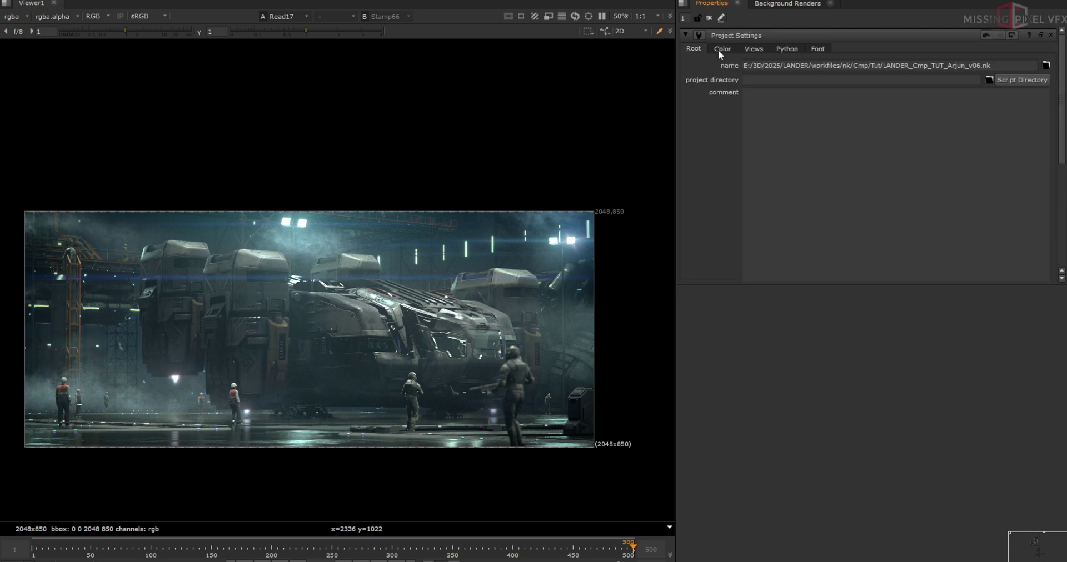
{"action": "left_click", "coordinate": [719, 50]}
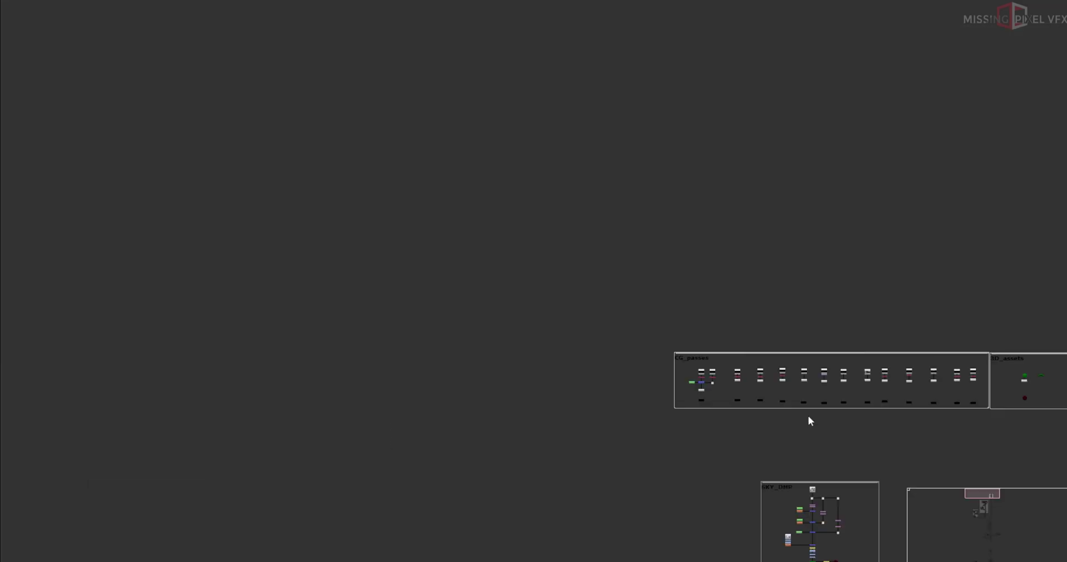
Step: Examine the HANGAR, SHIP and SensorLights renders in the CG_passes group, sampling the area around a red sensor light
{"action": "middle_click_drag", "start_coordinate": [808, 416], "coordinate": [749, 411]}
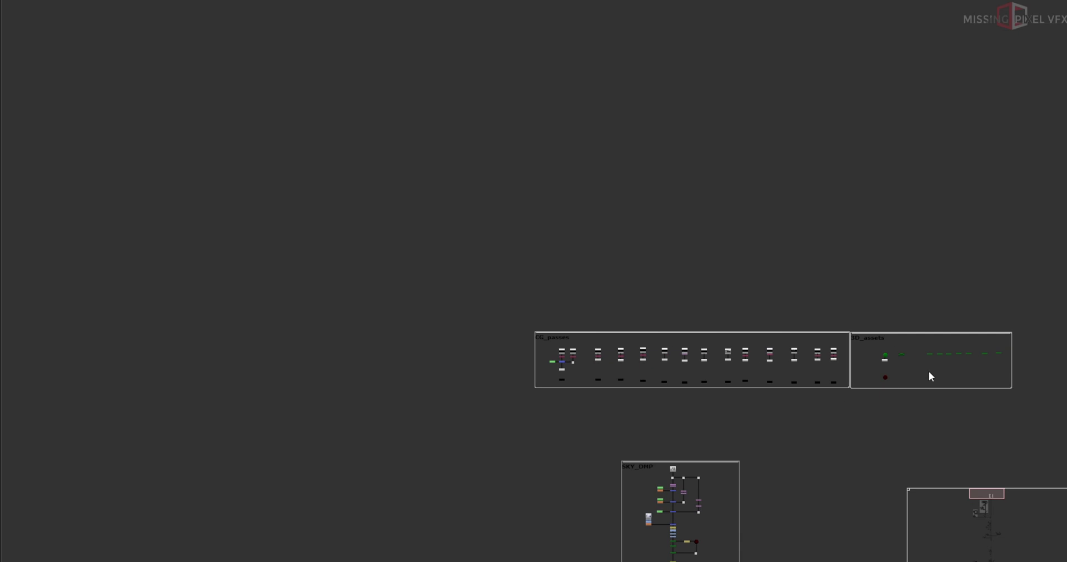
{"action": "key", "text": "space"}
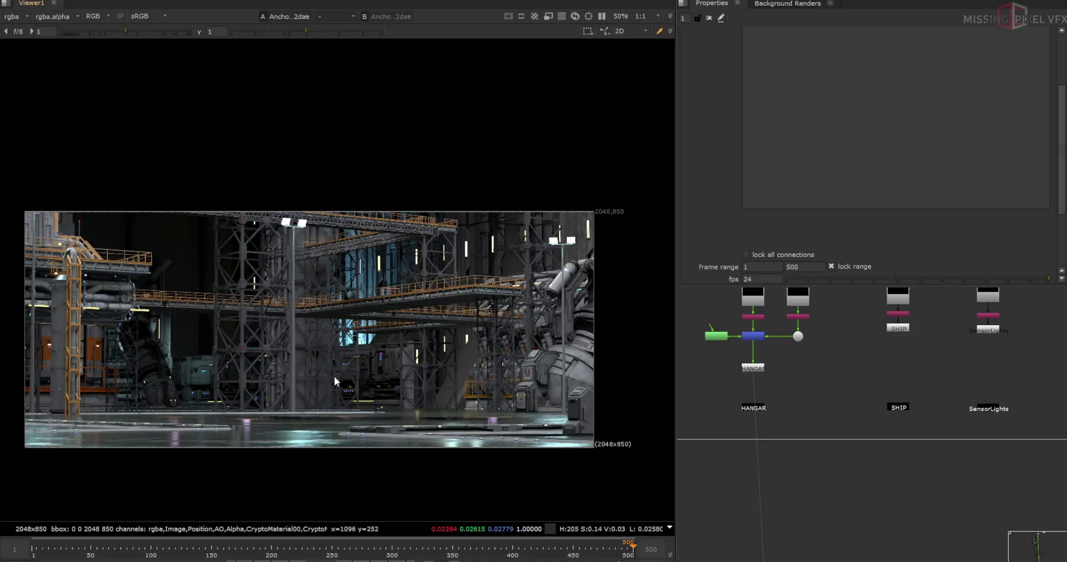
{"action": "scroll", "coordinate": [268, 415], "scroll_direction": "up", "scroll_amount": 5}
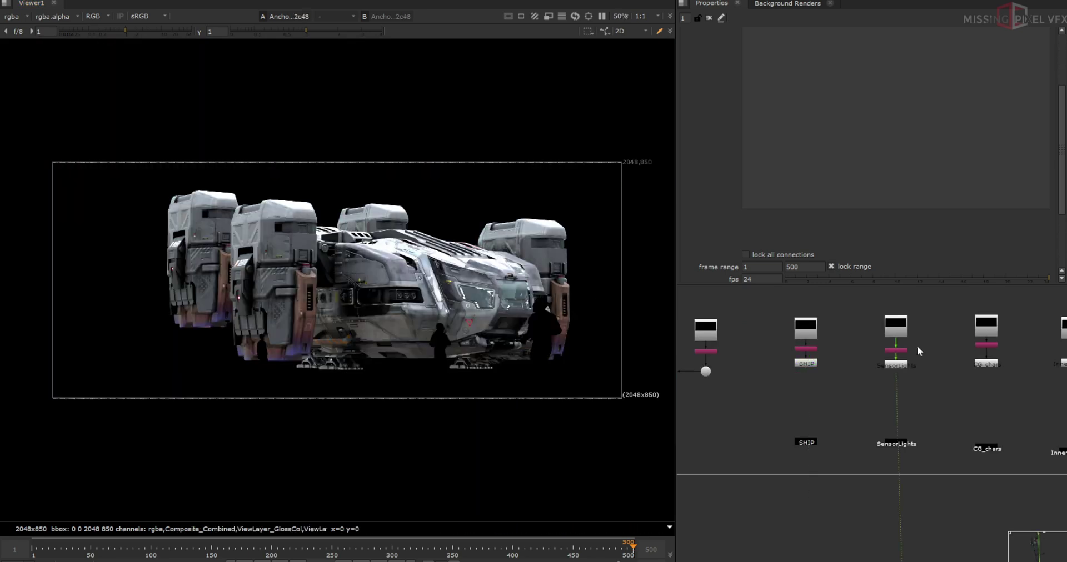
{"action": "scroll", "coordinate": [917, 346], "scroll_direction": "up", "scroll_amount": 3}
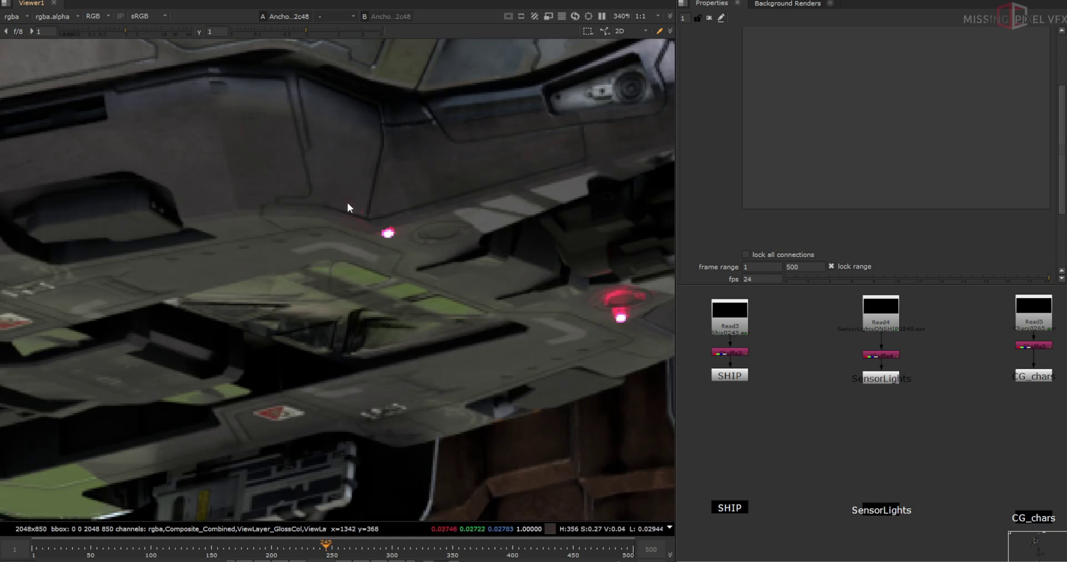
{"action": "left_click_drag", "start_coordinate": [335, 194], "coordinate": [398, 251], "text": "ctrl+shift"}
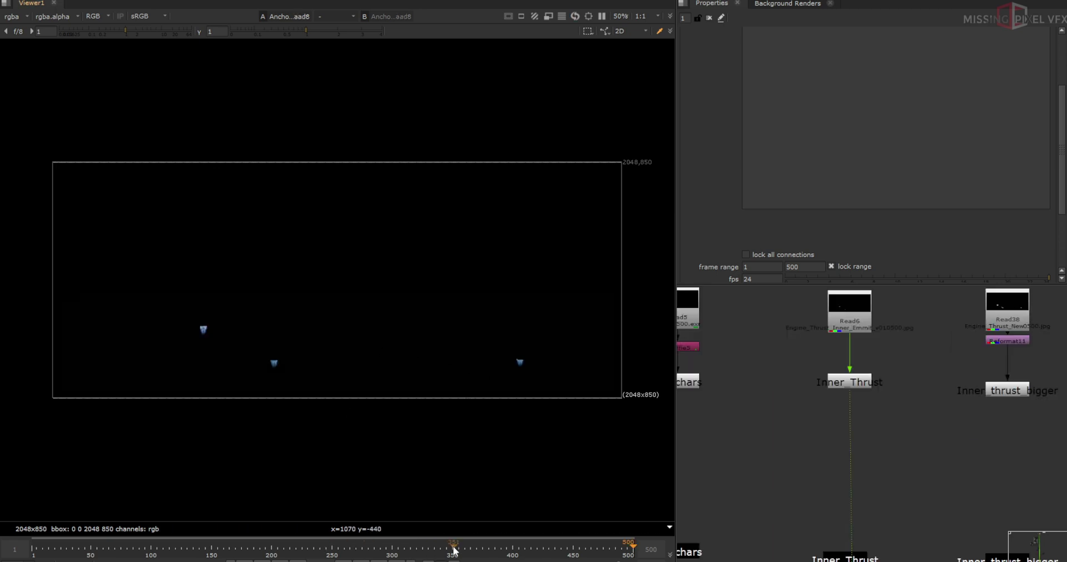
Step: Scrub the Inner_Thrust pass back to frame 248 and view the bigger inner thrust and MIST passes
{"action": "left_click_drag", "start_coordinate": [455, 550], "coordinate": [387, 555]}
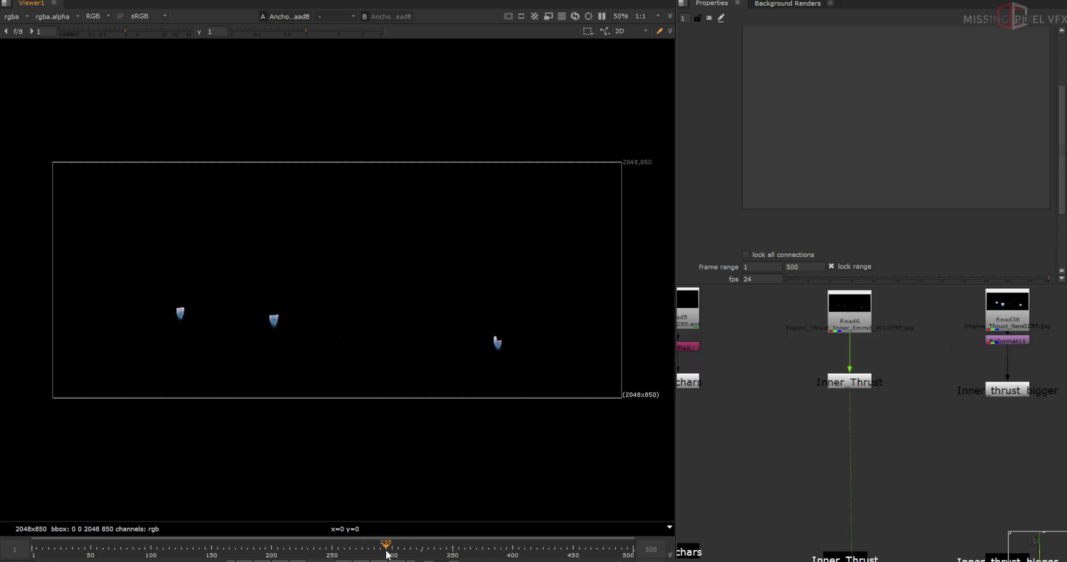
{"action": "left_click", "coordinate": [330, 552]}
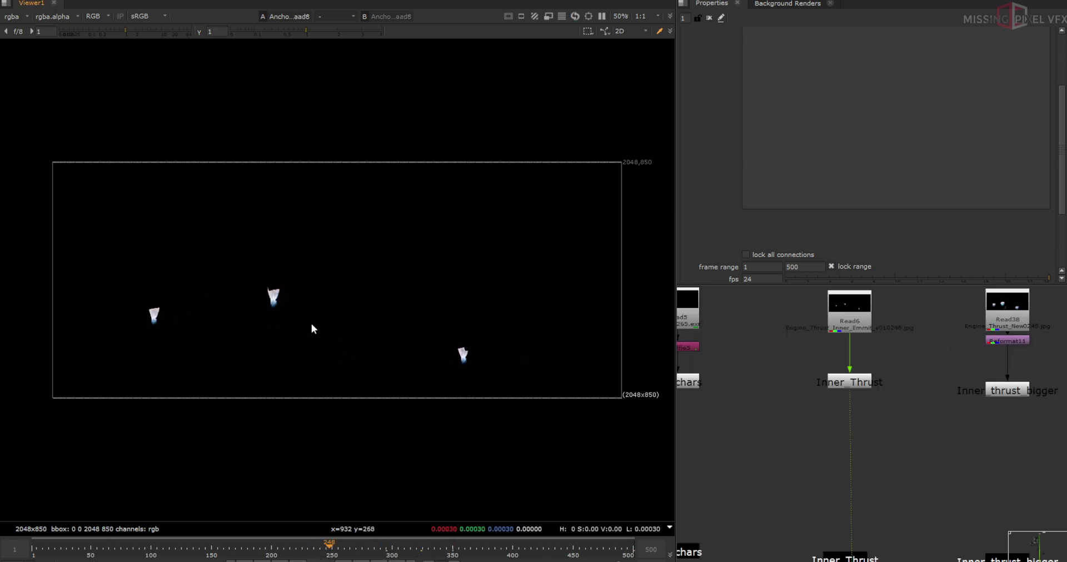
{"action": "key", "text": "1"}
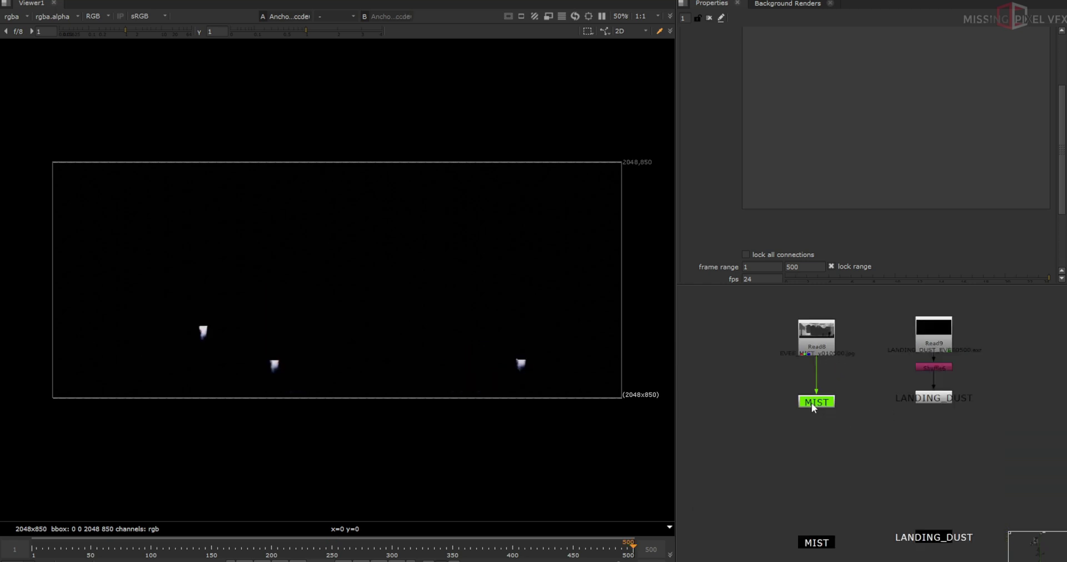
{"action": "key", "text": "1"}
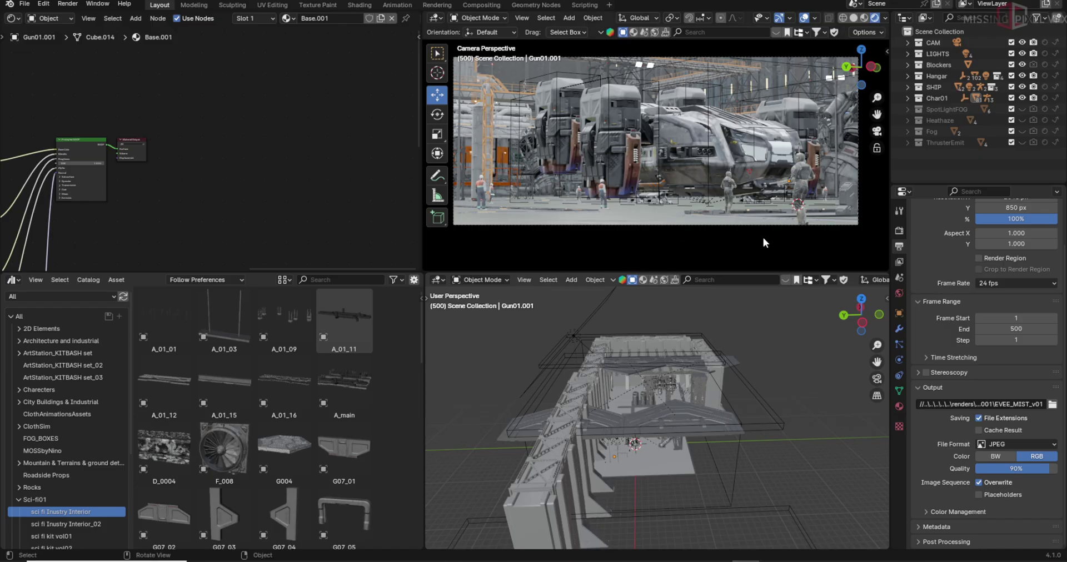
Step: Switch to Blender, display the Mist render pass in the camera viewport and hide the viewport overlays
{"action": "left_click", "coordinate": [885, 18]}
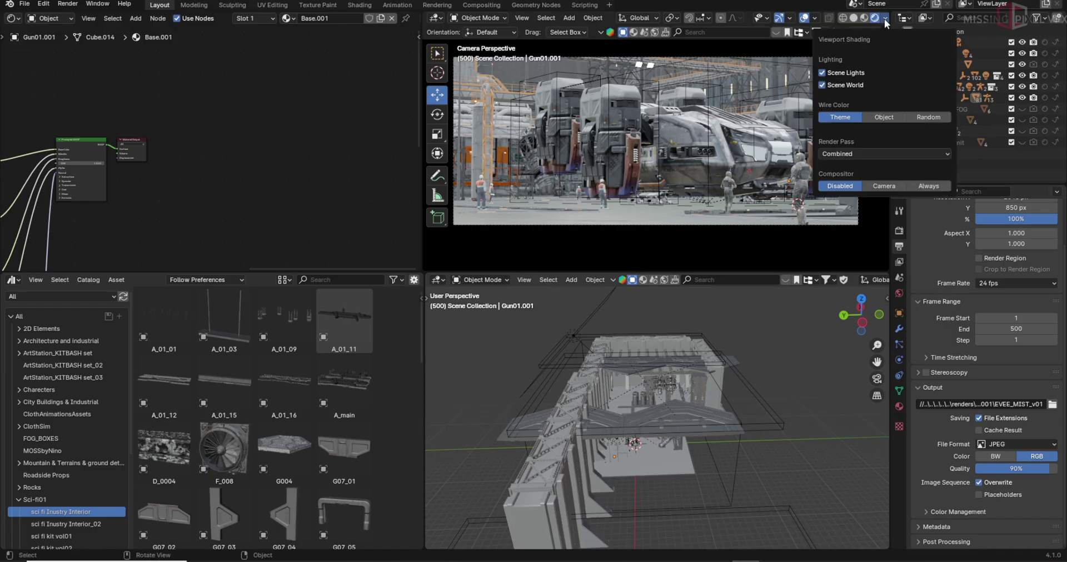
{"action": "left_click", "coordinate": [838, 155]}
{"action": "left_click", "coordinate": [903, 196]}
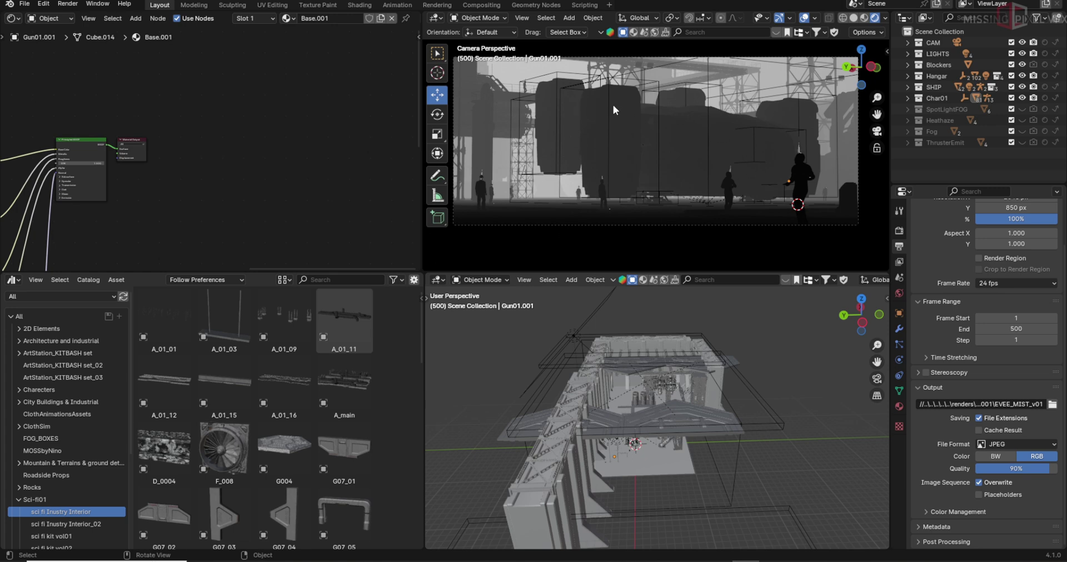
{"action": "left_click", "coordinate": [898, 230]}
{"action": "key", "text": "shift+alt+z"}
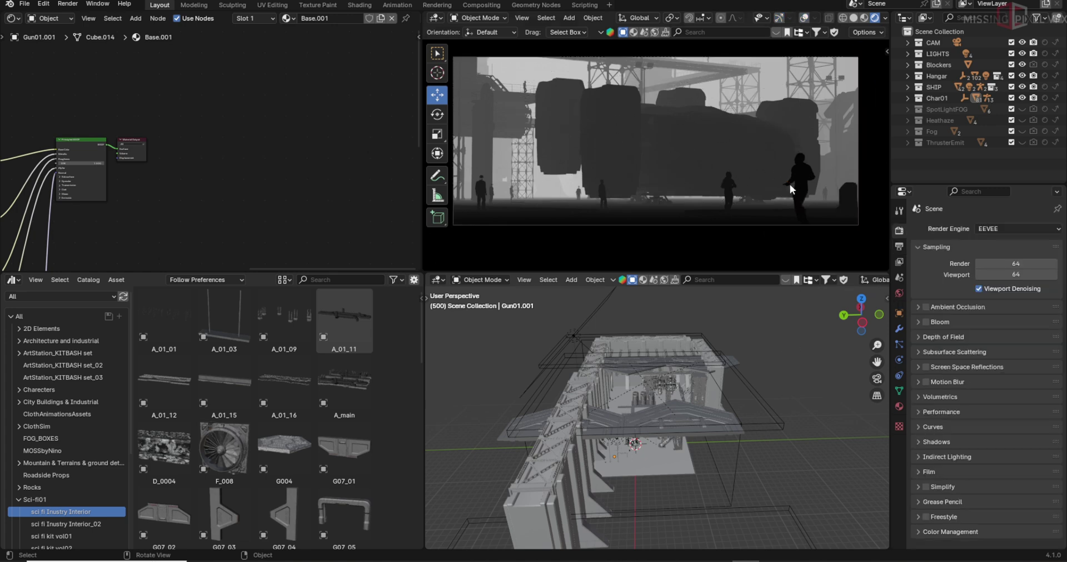
Step: Open the world's mist pass settings and inspect the start and depth values without changing them
{"action": "left_click", "coordinate": [898, 293]}
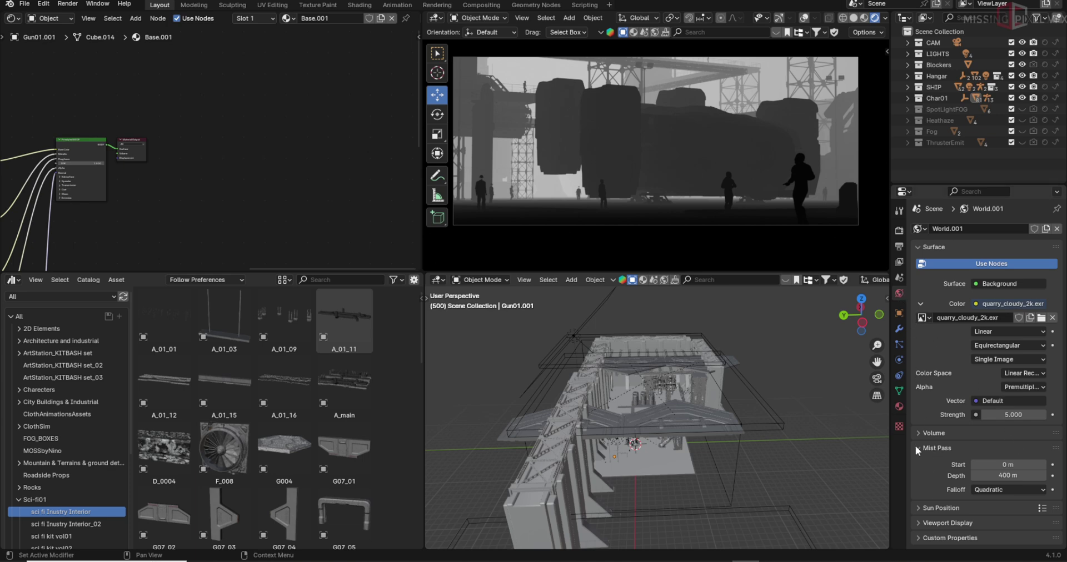
{"action": "left_click", "coordinate": [1007, 467]}
{"action": "left_click", "coordinate": [1000, 475]}
{"action": "left_click", "coordinate": [1002, 465]}
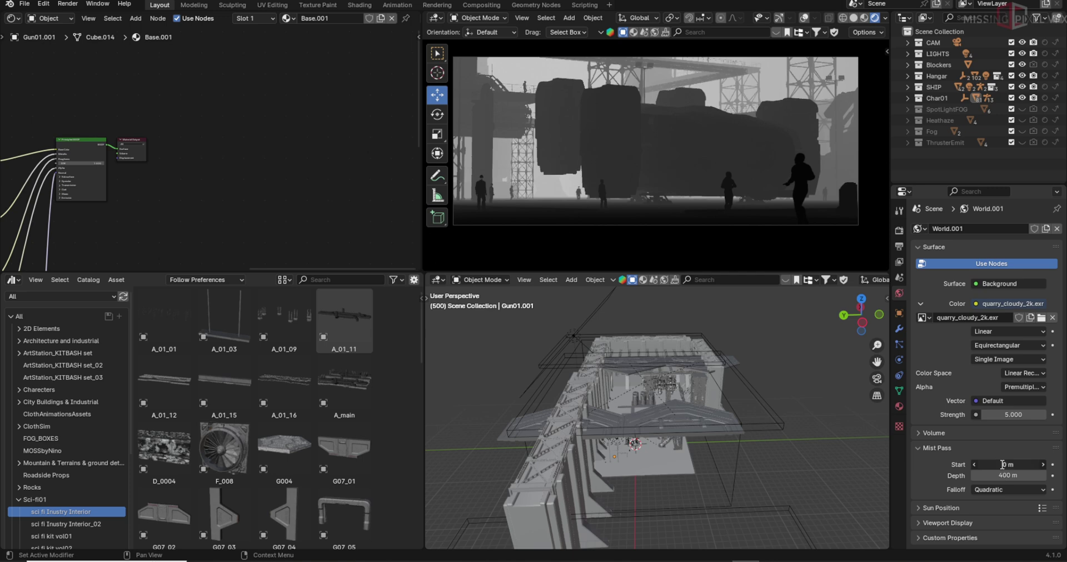
{"action": "key", "text": "Escape"}
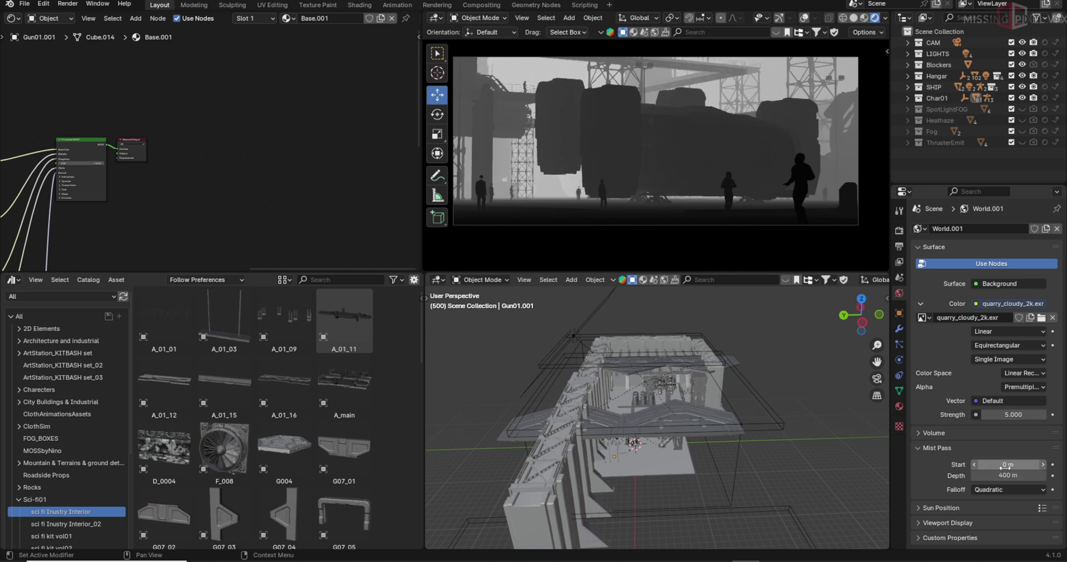
Step: Try mist pass depths of 1000 m and 10 m to compare their effect on the camera view
{"action": "left_click", "coordinate": [1008, 476]}
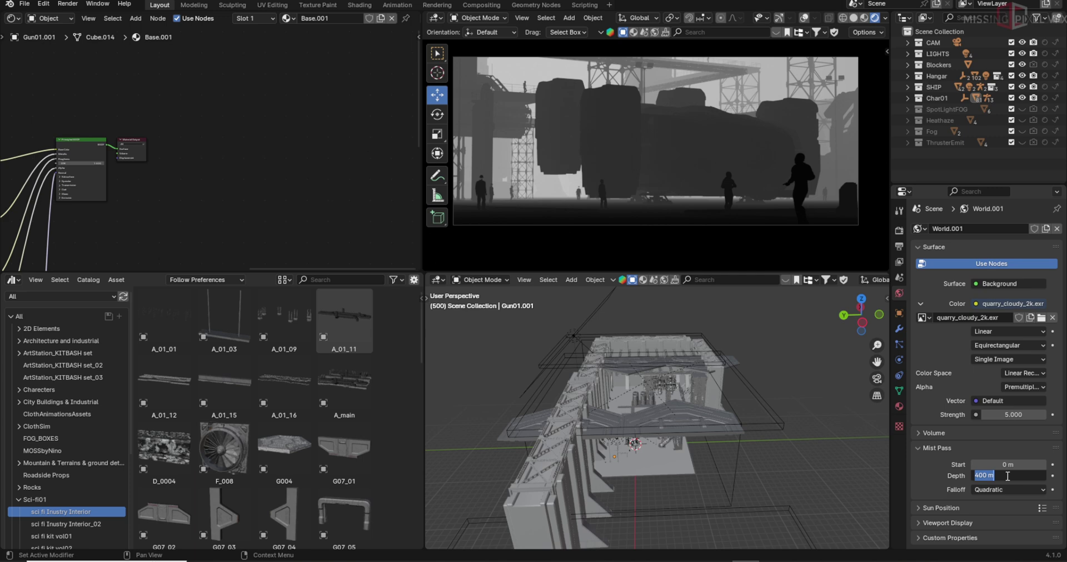
{"action": "type", "text": "1000"}
{"action": "key", "text": "Return"}
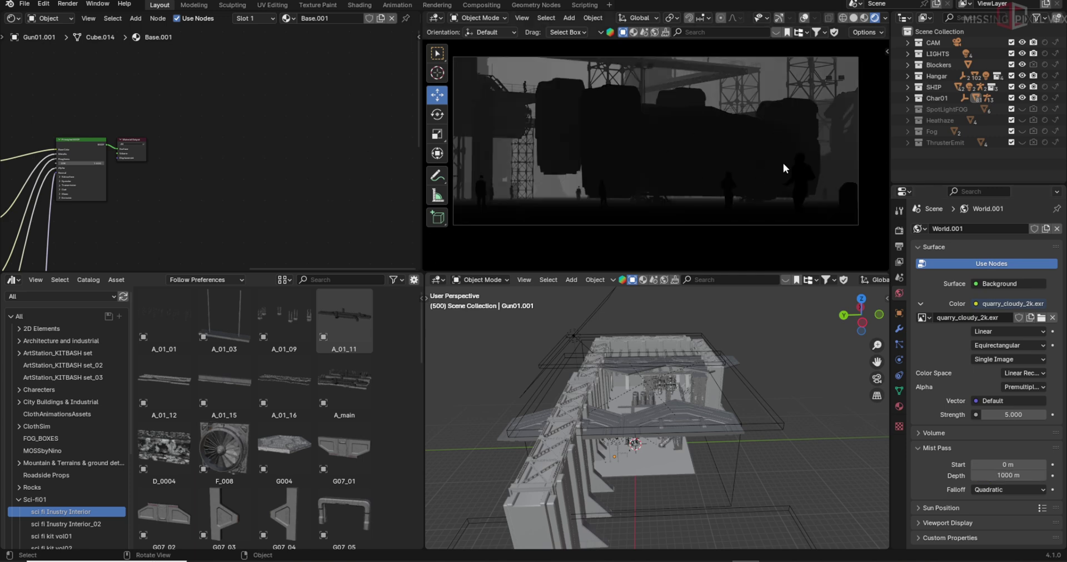
{"action": "left_click", "coordinate": [1027, 478]}
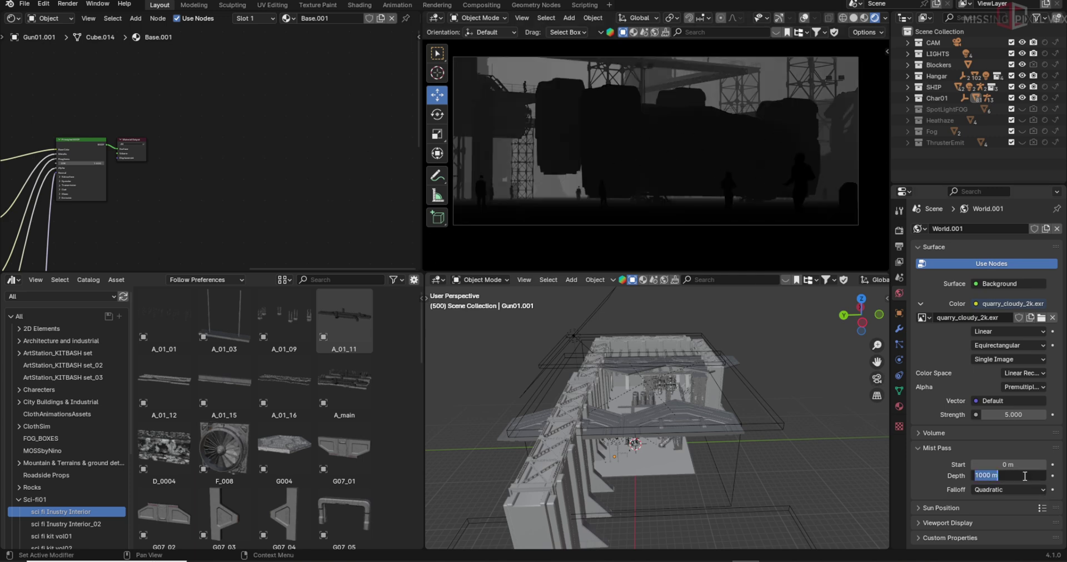
{"action": "type", "text": "10"}
{"action": "key", "text": "Return"}
Step: Try mist pass depths of 100 m and 250 m to compare their effect on the camera view
{"action": "left_click", "coordinate": [1016, 474]}
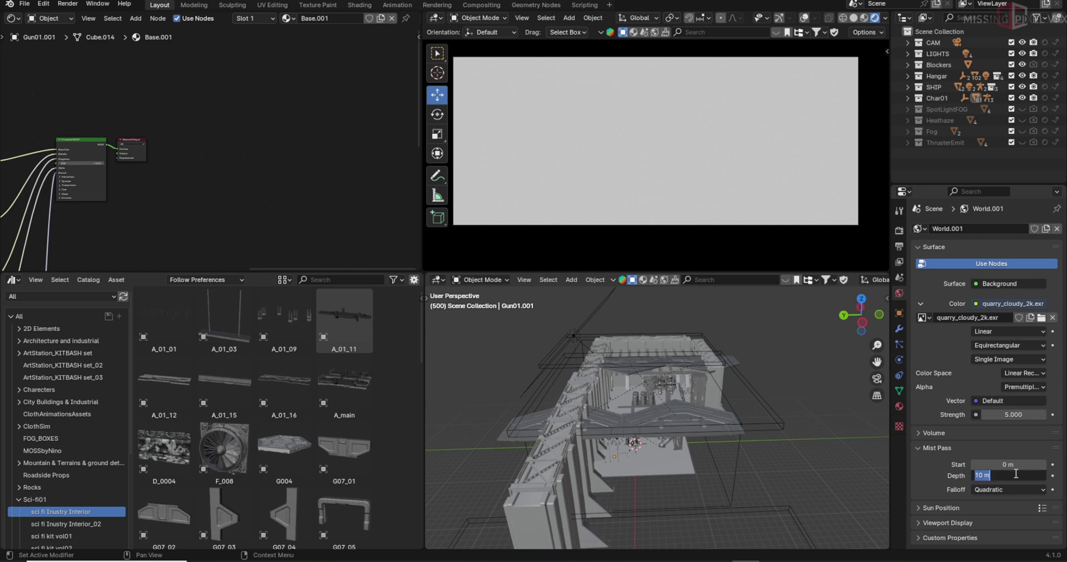
{"action": "type", "text": "100"}
{"action": "key", "text": "Return"}
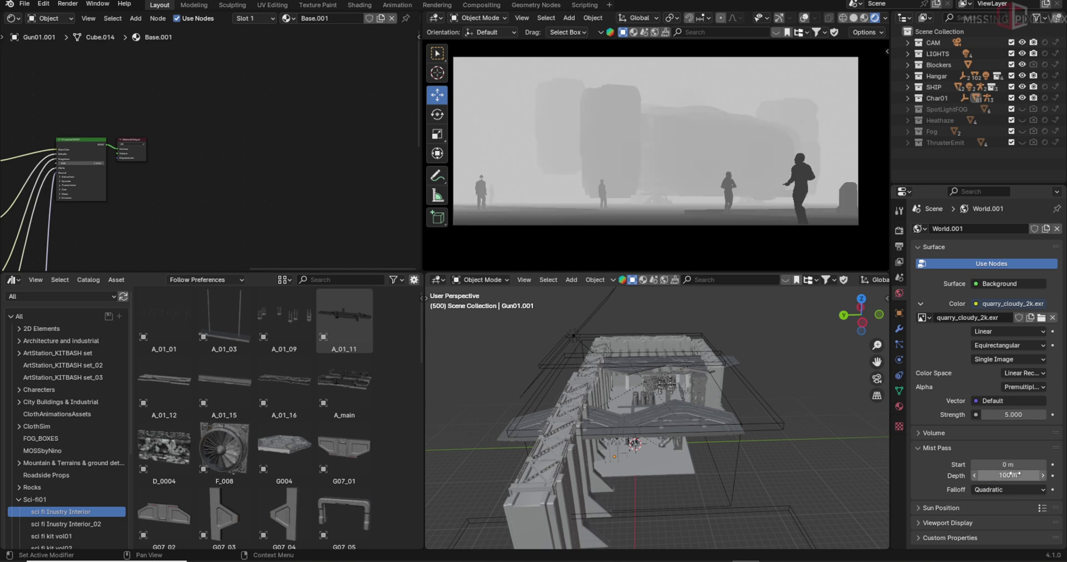
{"action": "left_click", "coordinate": [1007, 476]}
{"action": "type", "text": "250"}
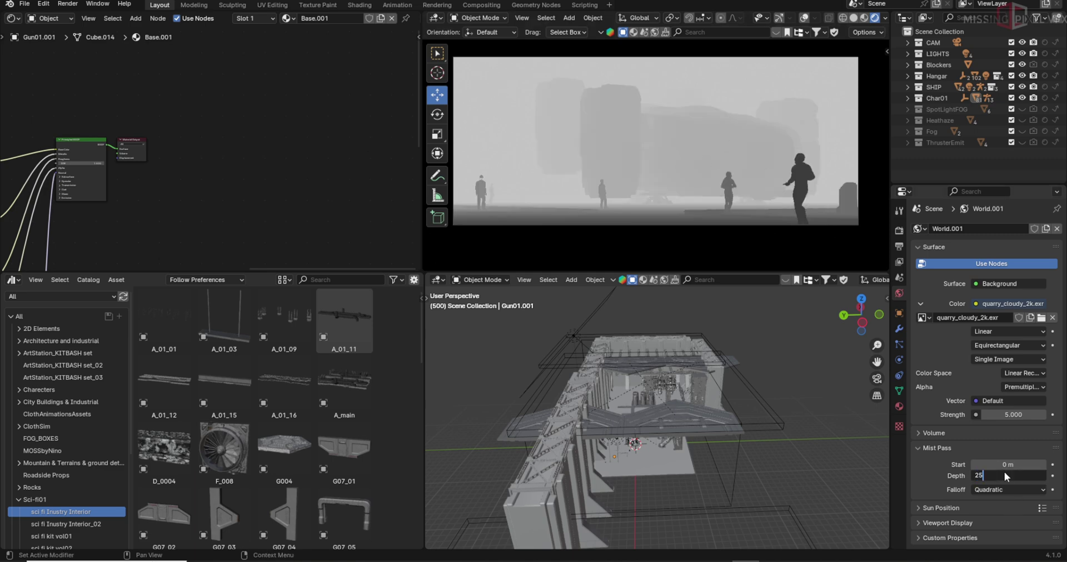
{"action": "key", "text": "Return"}
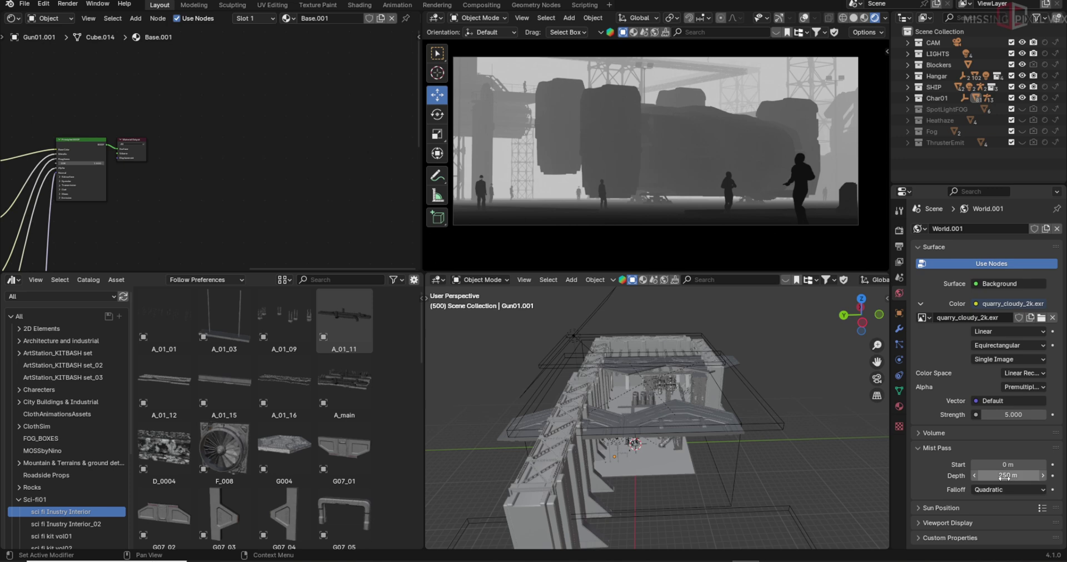
Step: Set the world's mist pass depth to 400 m
{"action": "left_click", "coordinate": [1003, 474]}
{"action": "type", "text": "400"}
{"action": "key", "text": "Return"}
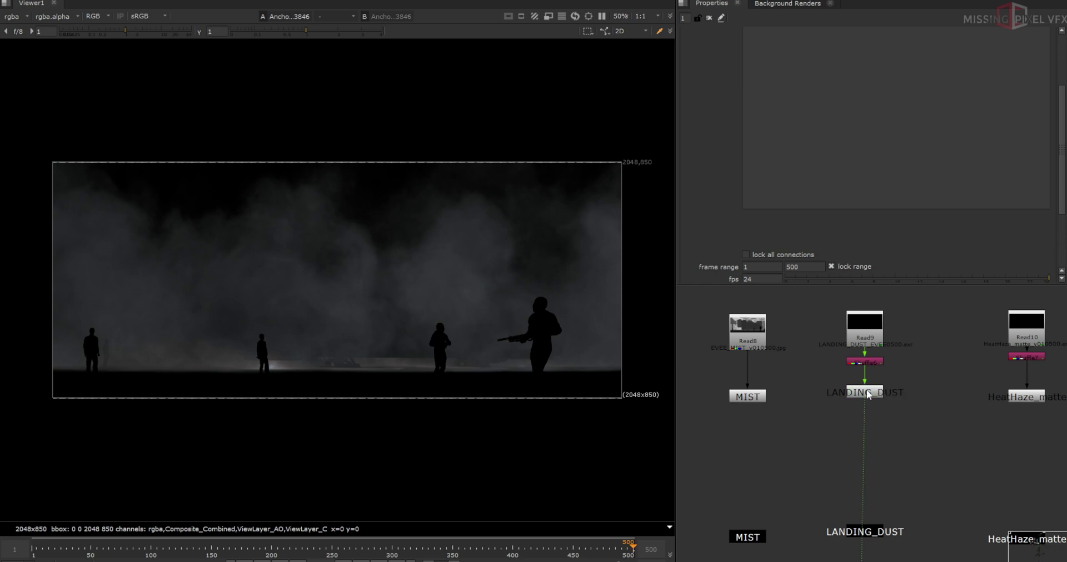
Step: Scrub through the LANDING_DUST pass, switch to Blender and play back the smoke_151_downwash simulation around the landing ship
{"action": "left_click_drag", "start_coordinate": [334, 550], "coordinate": [426, 555]}
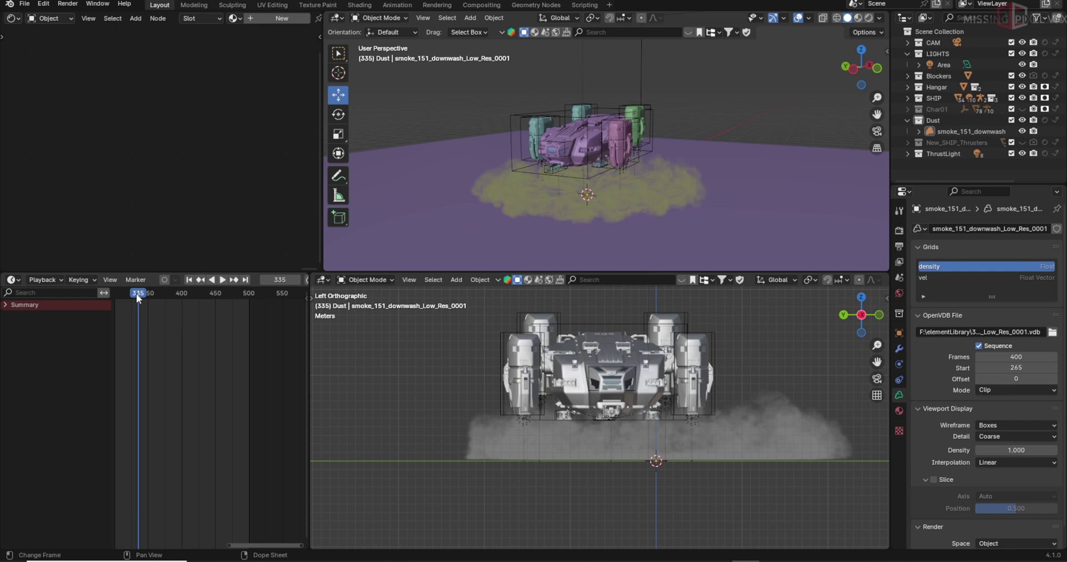
{"action": "left_click_drag", "start_coordinate": [135, 293], "coordinate": [203, 302]}
{"action": "key", "text": "space"}
{"action": "left_click", "coordinate": [636, 214]}
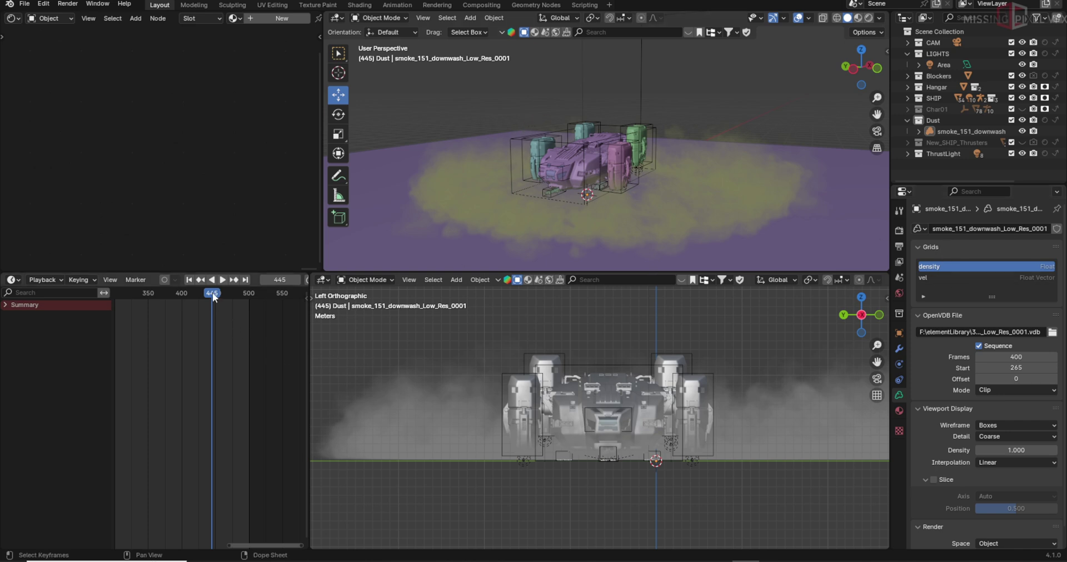
{"action": "key", "text": "space"}
{"action": "mouse_move", "coordinate": [158, 299]}
{"action": "left_mouse_down"}
{"action": "mouse_move", "coordinate": [122, 302]}
{"action": "mouse_move", "coordinate": [166, 311]}
{"action": "left_mouse_up"}
{"action": "key", "text": "space"}
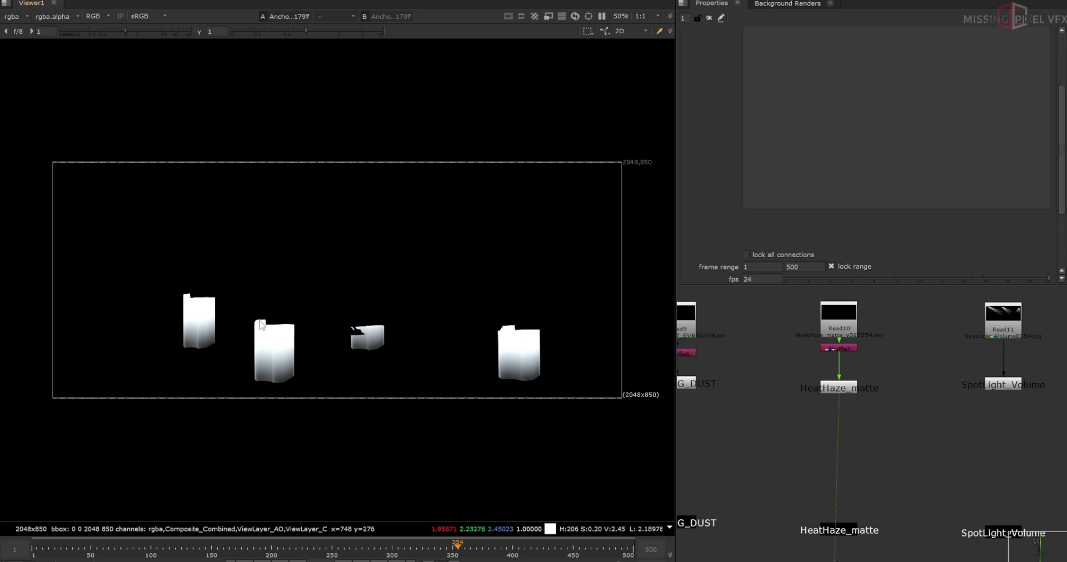
Step: Switch back to Nuke and view the SpotLight_Volume pass
{"action": "scroll", "coordinate": [641, 367], "scroll_direction": "down", "scroll_amount": 1}
{"action": "middle_click_drag", "start_coordinate": [1033, 418], "coordinate": [933, 448]}
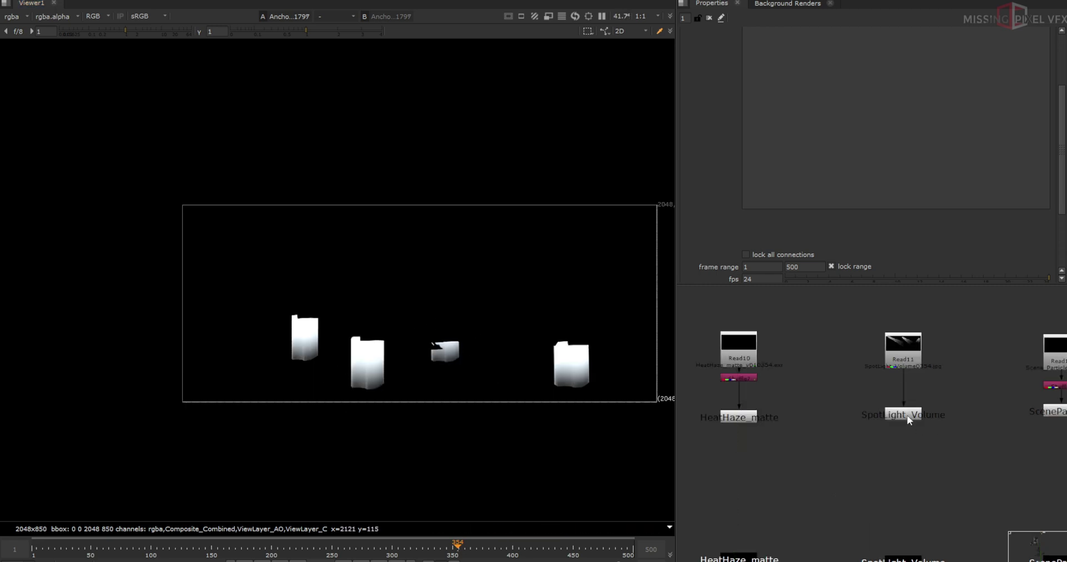
{"action": "key", "text": "1"}
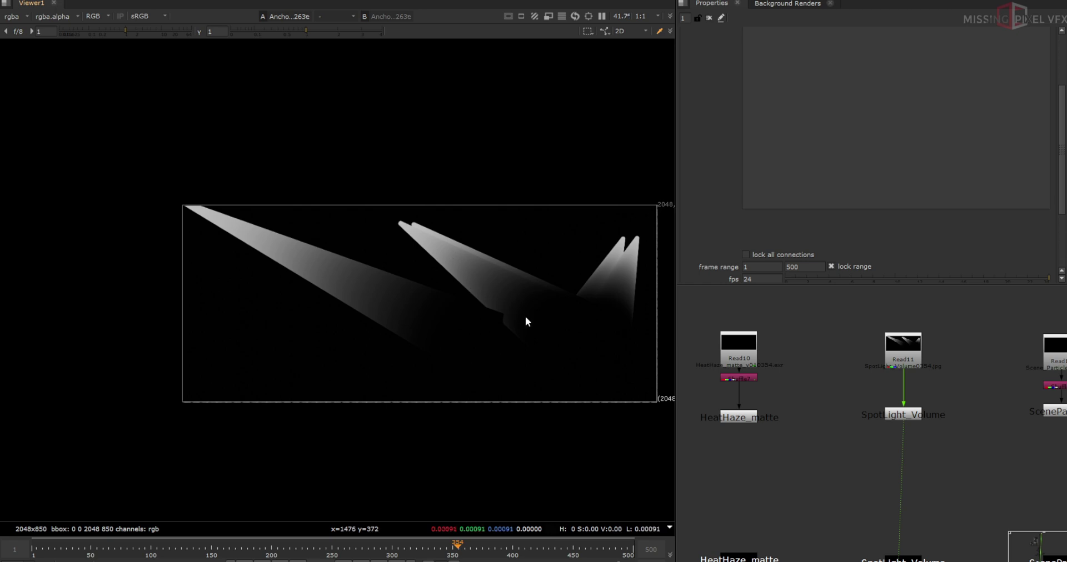
Step: Play the SceneParticles pass with its alpha channel displayed, and view the ForceParticles pass
{"action": "middle_click_drag", "start_coordinate": [911, 415], "coordinate": [753, 439]}
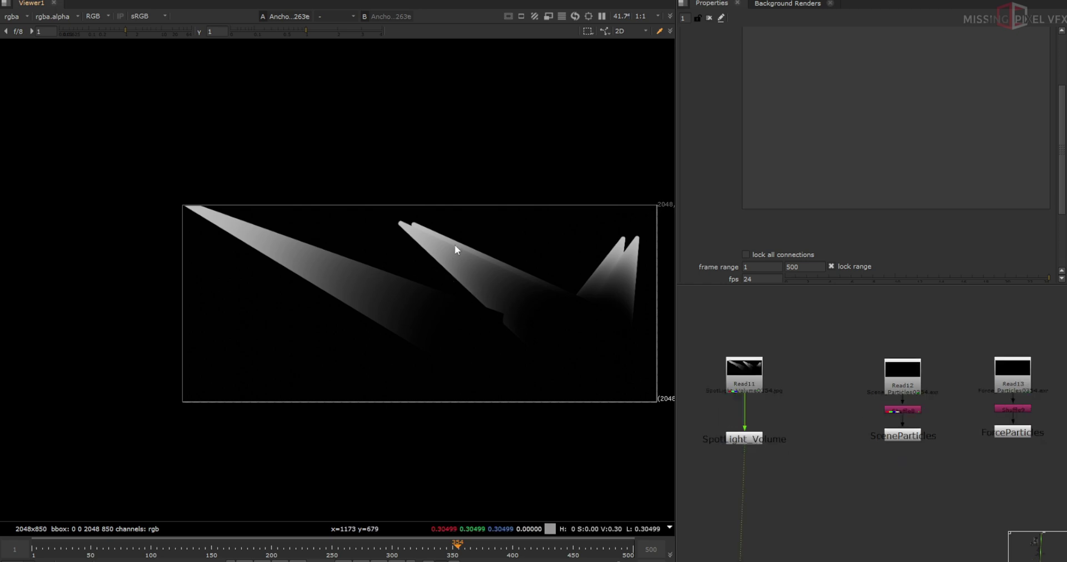
{"action": "middle_click_drag", "start_coordinate": [906, 422], "coordinate": [812, 441]}
{"action": "left_click", "coordinate": [808, 453], "text": "ctrl+shift"}
{"action": "key", "text": "l"}
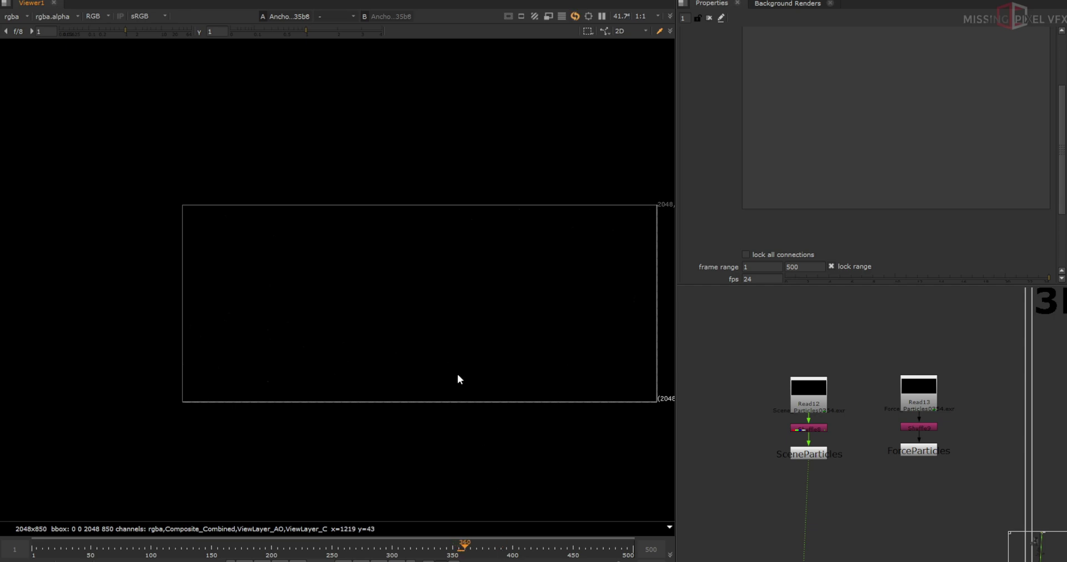
{"action": "key", "text": "a"}
{"action": "left_click", "coordinate": [925, 449], "text": "ctrl+shift"}
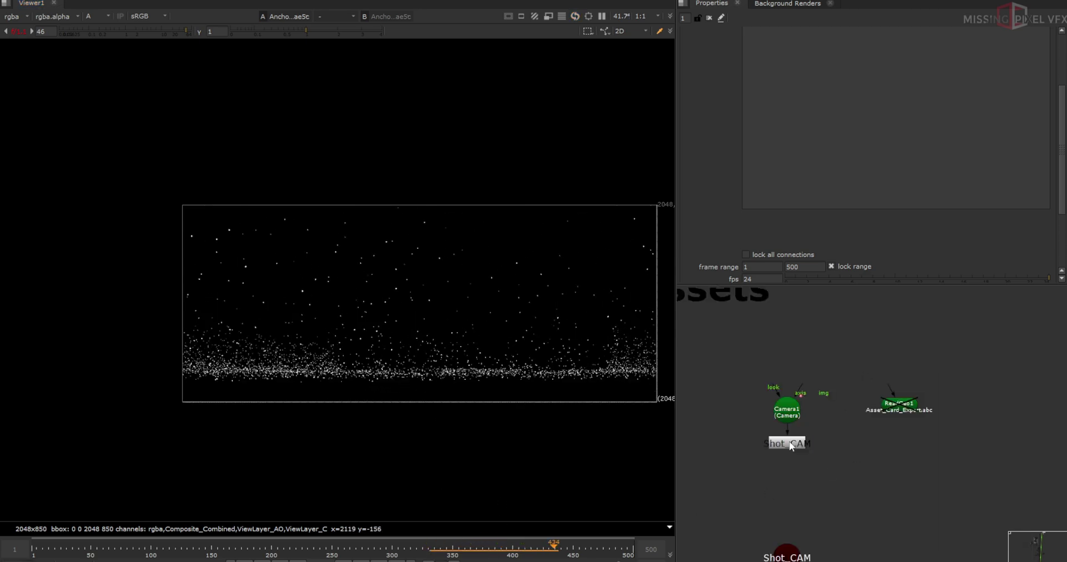
Step: View the Shot_CAM camera in the 3D viewer and inspect the SKY card from a low orbit angle
{"action": "left_click", "coordinate": [788, 446]}
{"action": "key", "text": "1"}
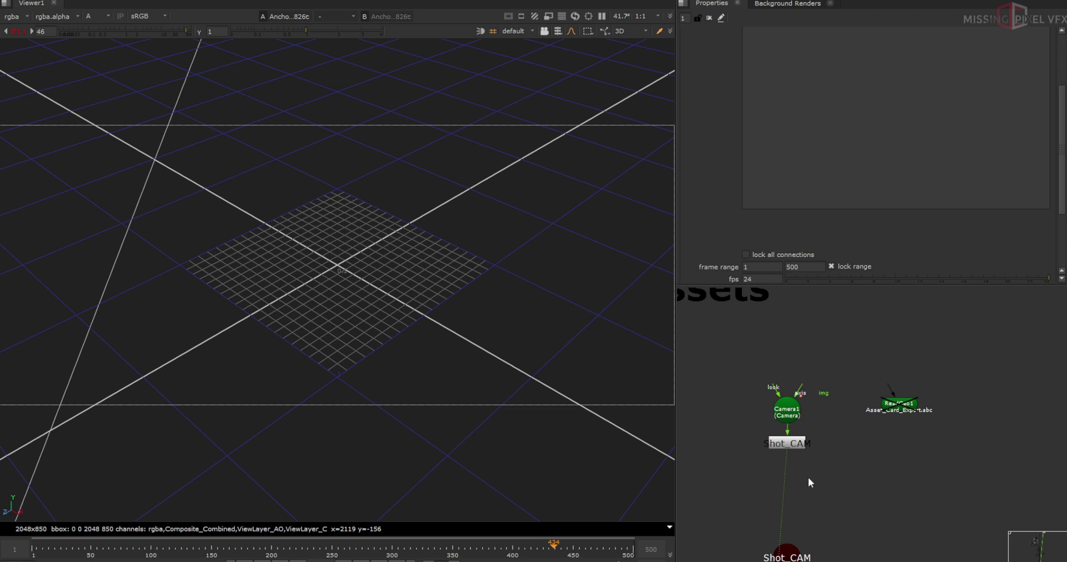
{"action": "scroll", "coordinate": [809, 483], "scroll_direction": "down", "scroll_amount": 4}
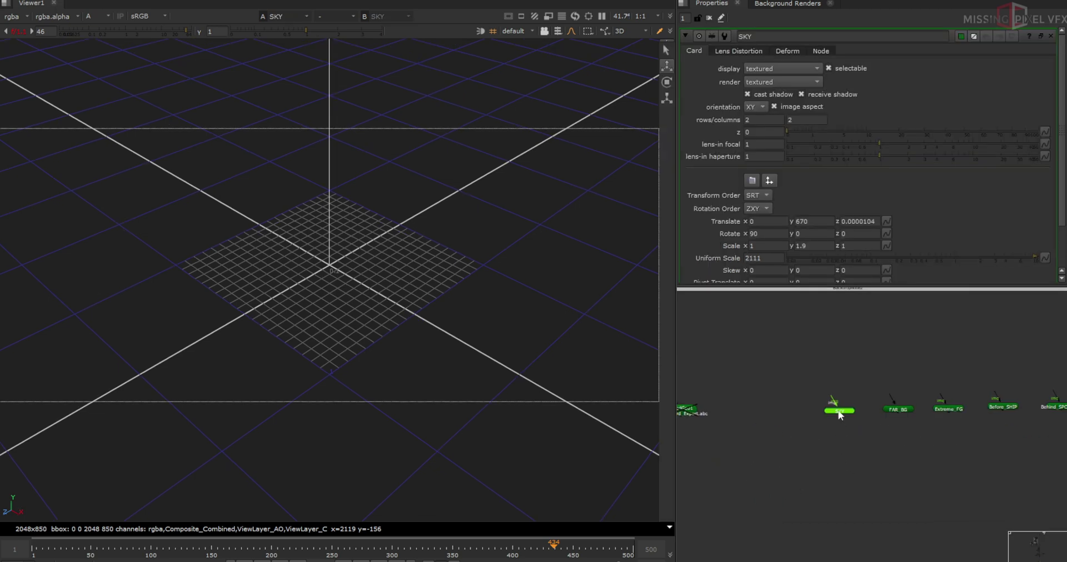
{"action": "key", "text": "f"}
{"action": "scroll", "coordinate": [376, 258], "scroll_direction": "down", "scroll_amount": 2}
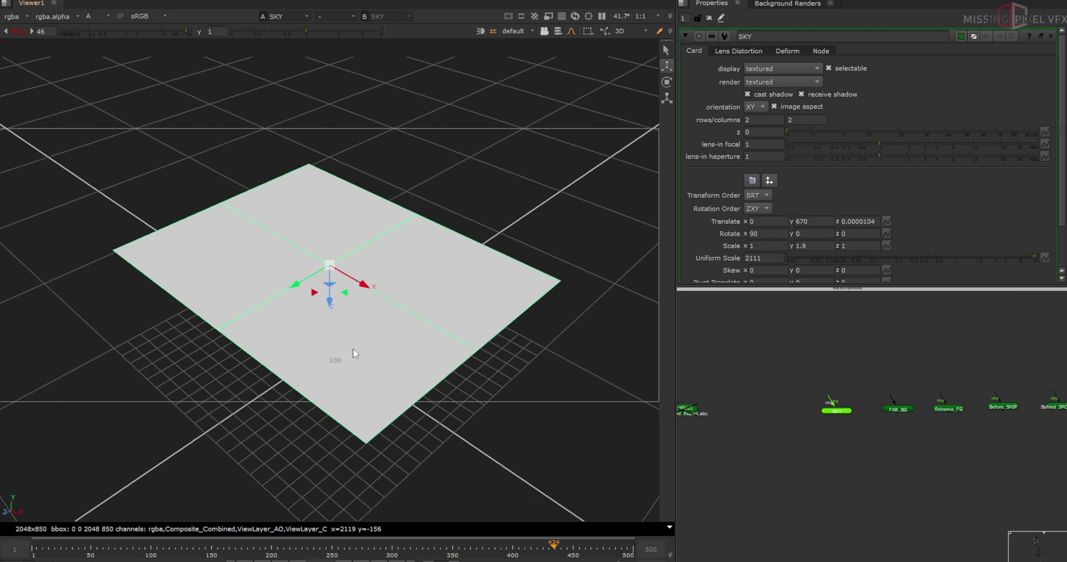
{"action": "left_click_drag", "start_coordinate": [356, 350], "coordinate": [391, 258], "text": "ctrl"}
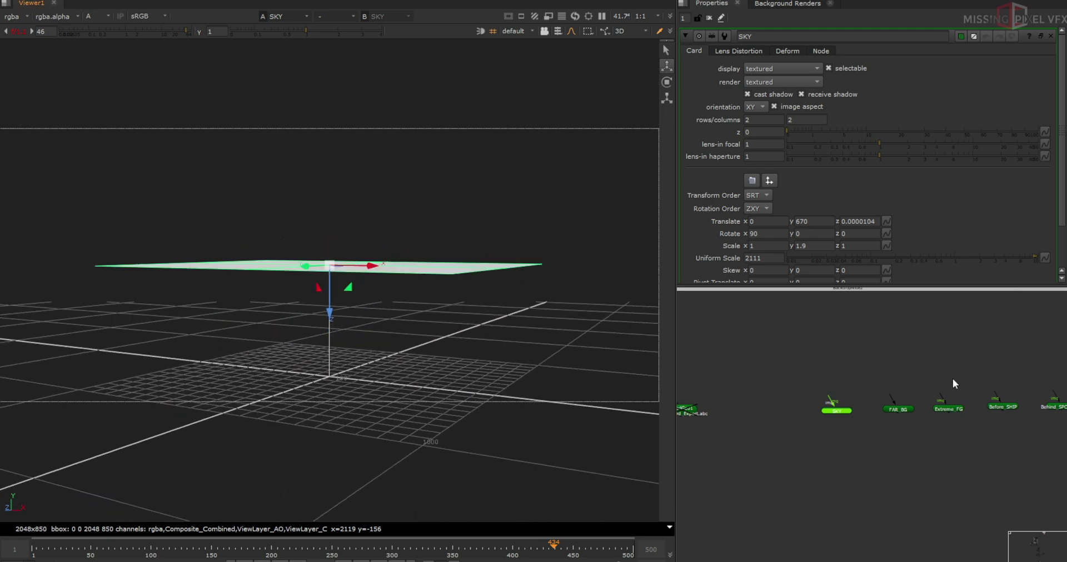
Step: Inspect the placement of the FAR_BG, Extreme_FG, Before_SHIP and Behind_SPOTLIGHT cards in 3D space
{"action": "left_click", "coordinate": [896, 411]}
{"action": "scroll", "coordinate": [372, 348], "scroll_direction": "up", "scroll_amount": 5}
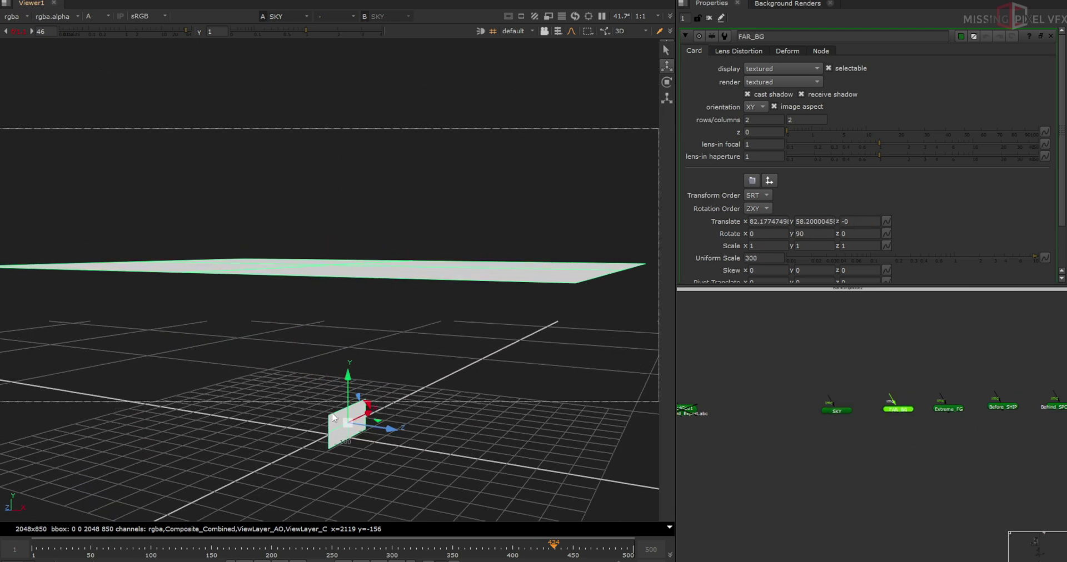
{"action": "left_click", "coordinate": [948, 409]}
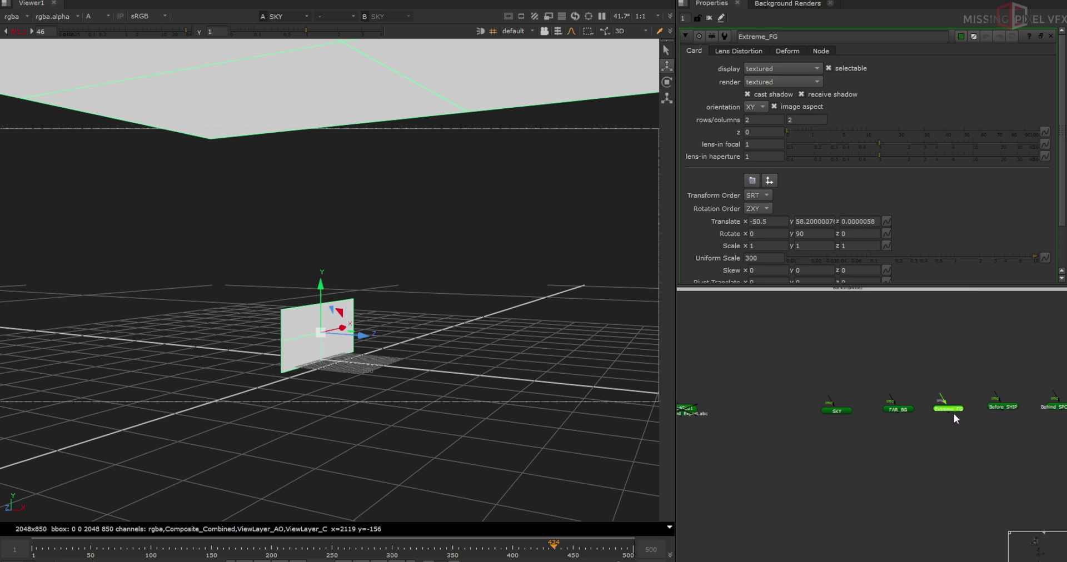
{"action": "middle_click_drag", "start_coordinate": [953, 413], "coordinate": [758, 422]}
{"action": "scroll", "coordinate": [757, 422], "scroll_direction": "up", "scroll_amount": 2}
{"action": "left_click", "coordinate": [797, 416]}
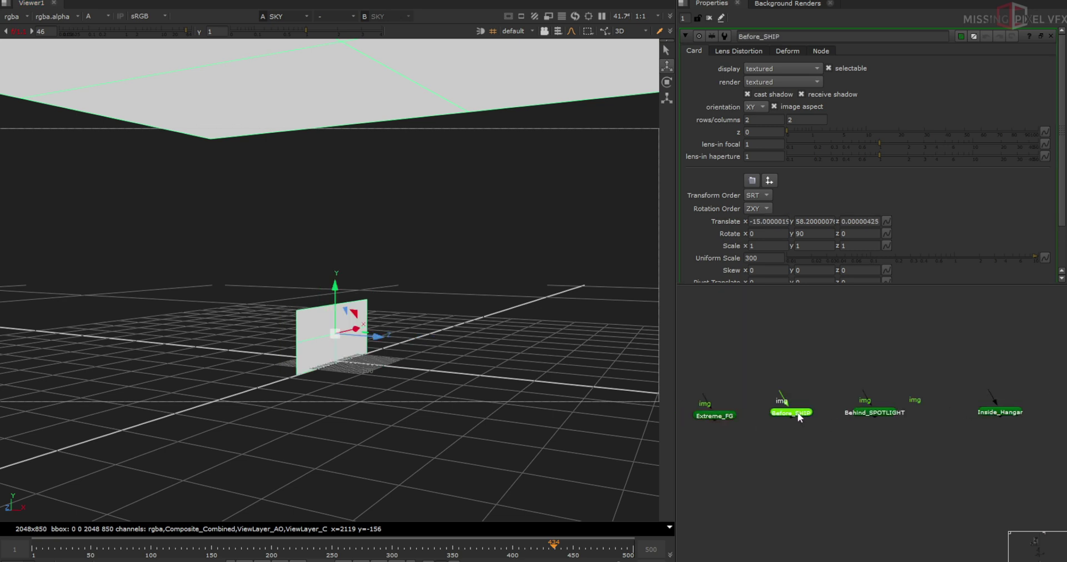
{"action": "left_click", "coordinate": [876, 414]}
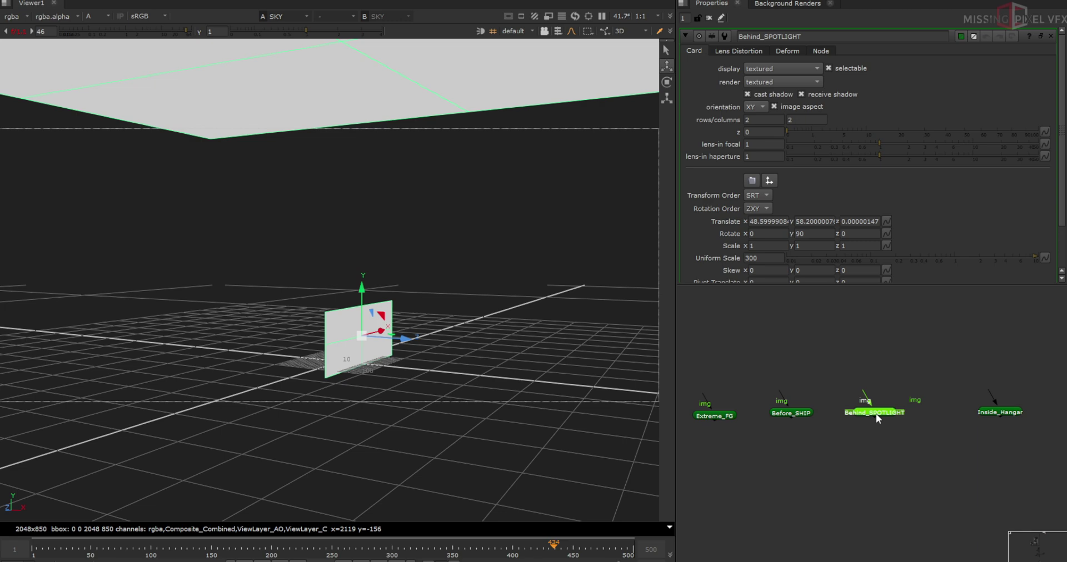
Step: View the Inside_Hangar card alone in the 3D viewer and examine it from the side
{"action": "left_click", "coordinate": [1008, 414]}
{"action": "key", "text": "1"}
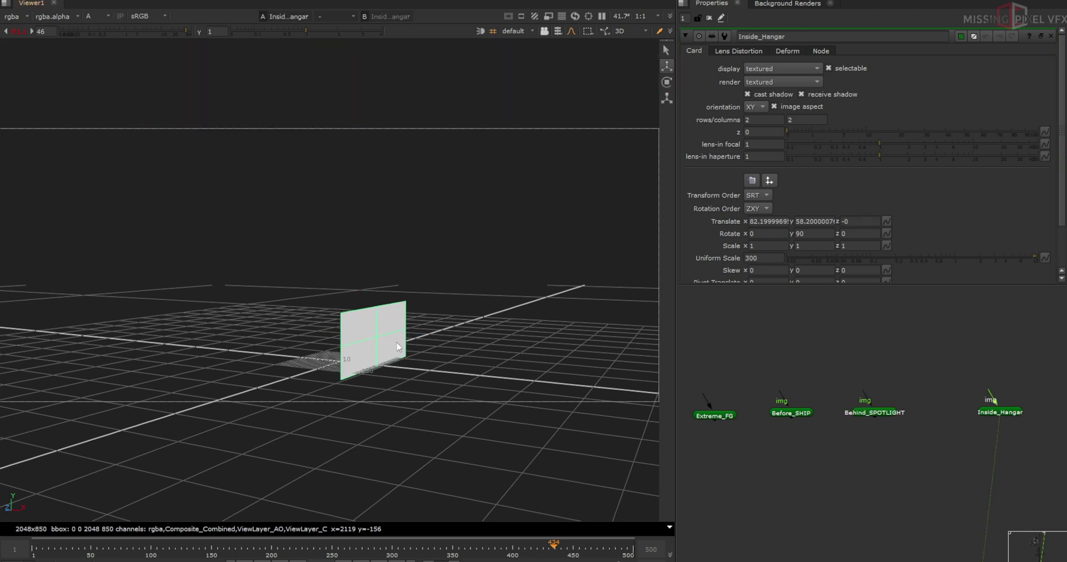
{"action": "left_click_drag", "start_coordinate": [444, 344], "coordinate": [465, 375], "text": "ctrl"}
Step: View the SKY_DMP source cloud image and its successive merges down to Merge7
{"action": "scroll", "coordinate": [893, 439], "scroll_direction": "down", "scroll_amount": 5}
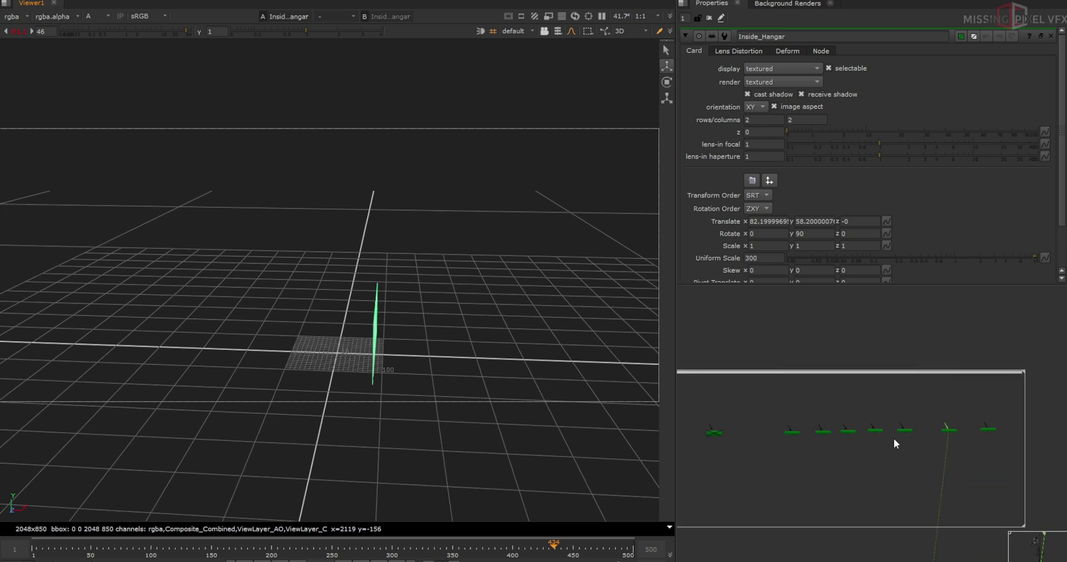
{"action": "left_click", "coordinate": [770, 461]}
{"action": "key", "text": "1"}
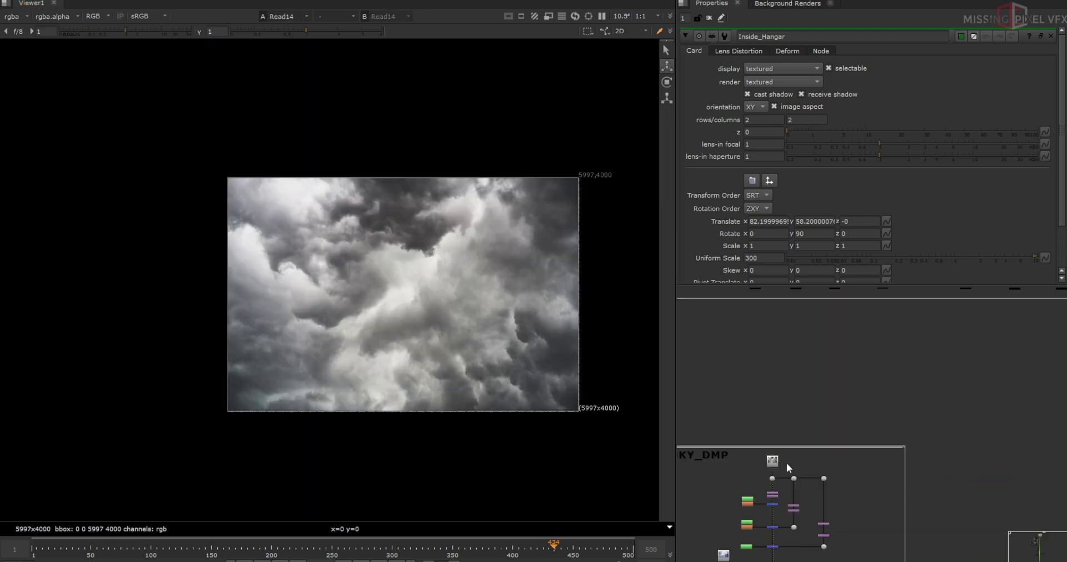
{"action": "middle_click_drag", "start_coordinate": [786, 462], "coordinate": [838, 387]}
{"action": "scroll", "coordinate": [838, 388], "scroll_direction": "up", "scroll_amount": 3}
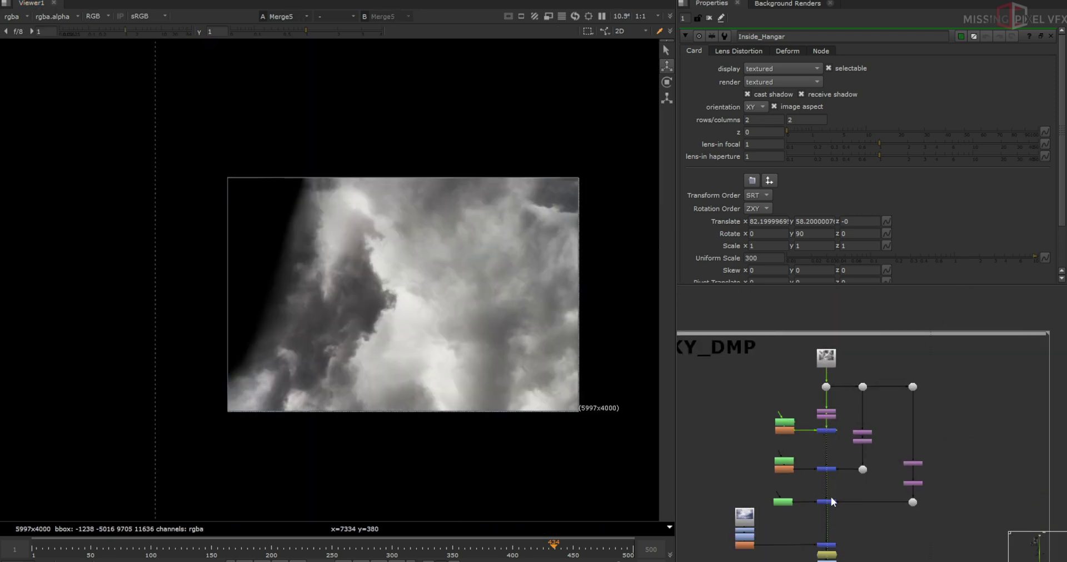
{"action": "scroll", "coordinate": [831, 502], "scroll_direction": "up", "scroll_amount": 3}
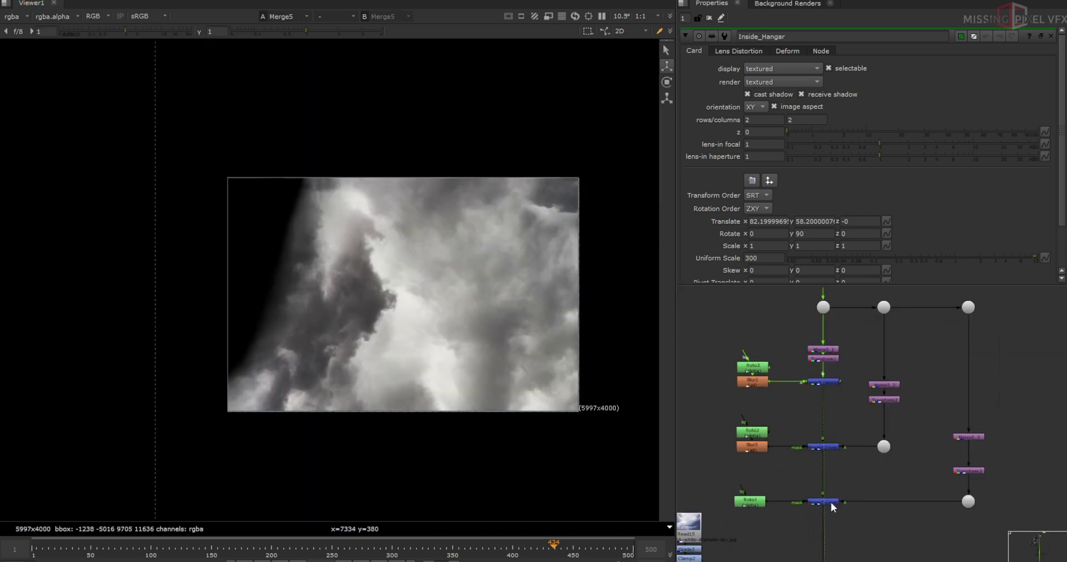
{"action": "left_click", "coordinate": [831, 502]}
{"action": "key", "text": "1"}
Step: View the SKY1 projection card below the sky merges and orbit around it in 3D
{"action": "scroll", "coordinate": [820, 470], "scroll_direction": "down", "scroll_amount": 5}
{"action": "middle_click_drag", "start_coordinate": [831, 514], "coordinate": [844, 478]}
{"action": "scroll", "coordinate": [833, 533], "scroll_direction": "up", "scroll_amount": 6}
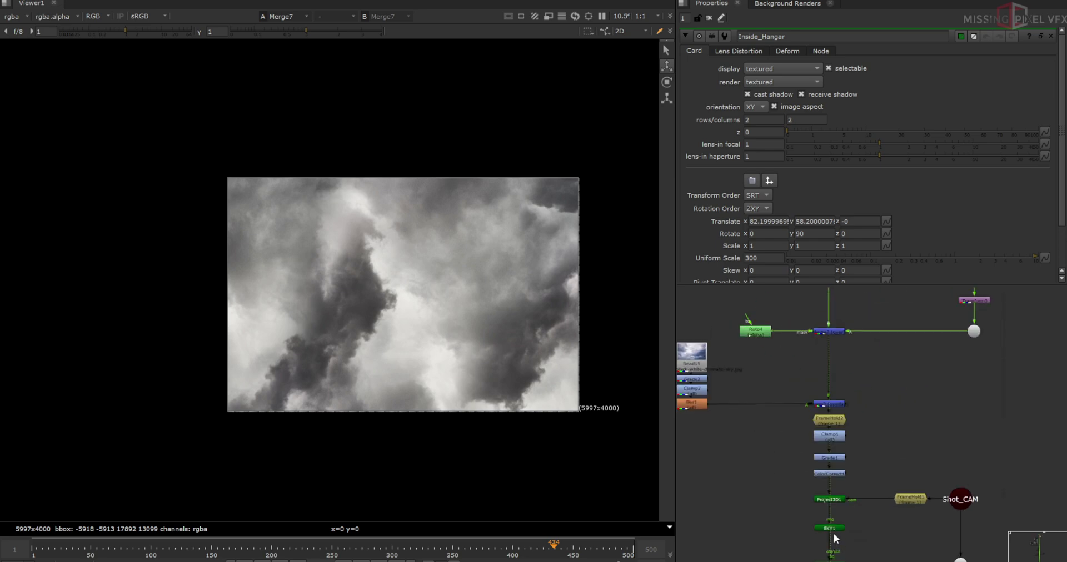
{"action": "left_click", "coordinate": [835, 523]}
{"action": "key", "text": "1"}
{"action": "left_click_drag", "start_coordinate": [615, 364], "coordinate": [475, 245], "text": "ctrl"}
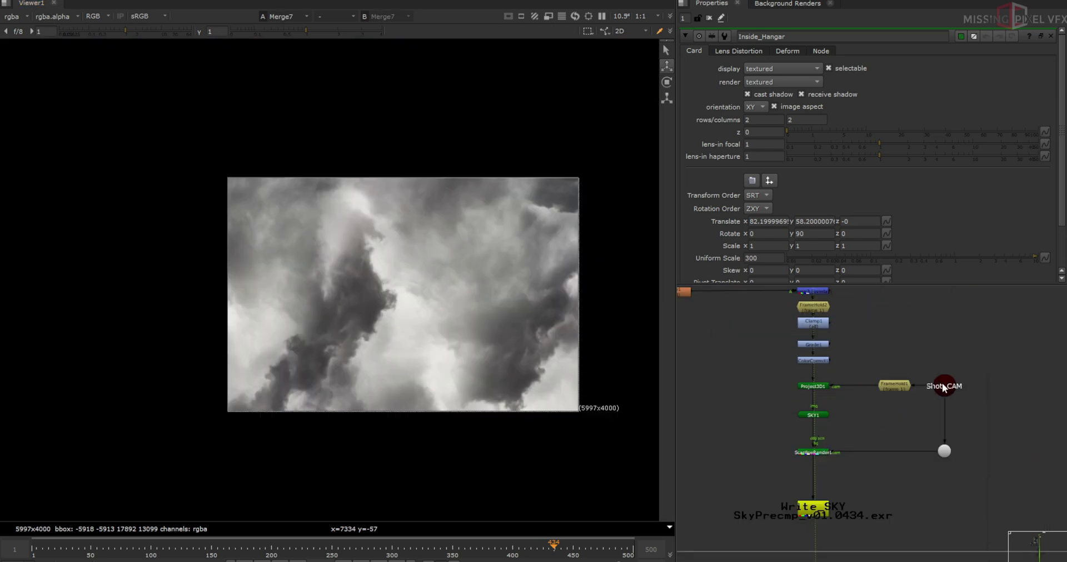
Step: View the sky's ScanlineRender1 output, the Write_SKY node and the node following it
{"action": "left_click", "coordinate": [805, 453]}
{"action": "key", "text": "1"}
{"action": "left_click", "coordinate": [818, 508]}
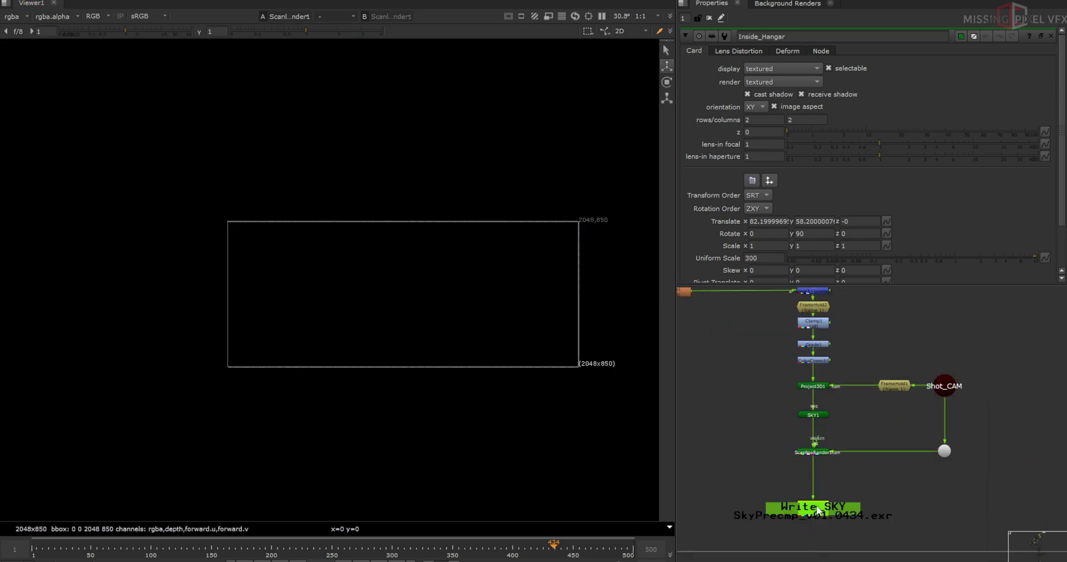
{"action": "key", "text": "1"}
{"action": "scroll", "coordinate": [828, 506], "scroll_direction": "down", "scroll_amount": 5}
{"action": "middle_click_drag", "start_coordinate": [835, 505], "coordinate": [836, 388]}
{"action": "scroll", "coordinate": [822, 468], "scroll_direction": "up", "scroll_amount": 2}
{"action": "left_click", "coordinate": [821, 468]}
{"action": "key", "text": "1"}
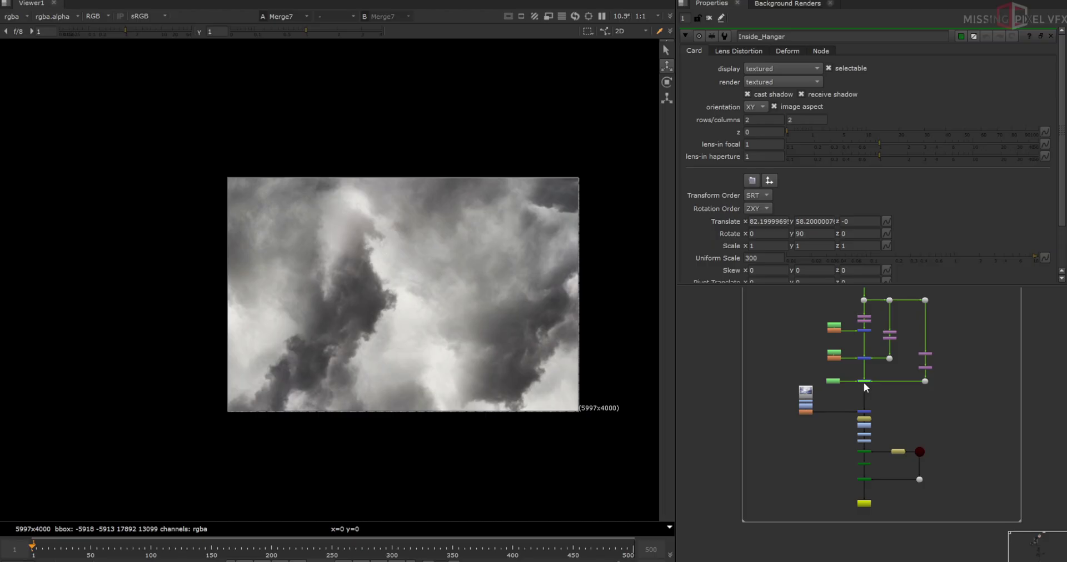
Step: View the blurred sky image feeding the overlay merge and open the Blur1 settings
{"action": "scroll", "coordinate": [884, 406], "scroll_direction": "up", "scroll_amount": 3}
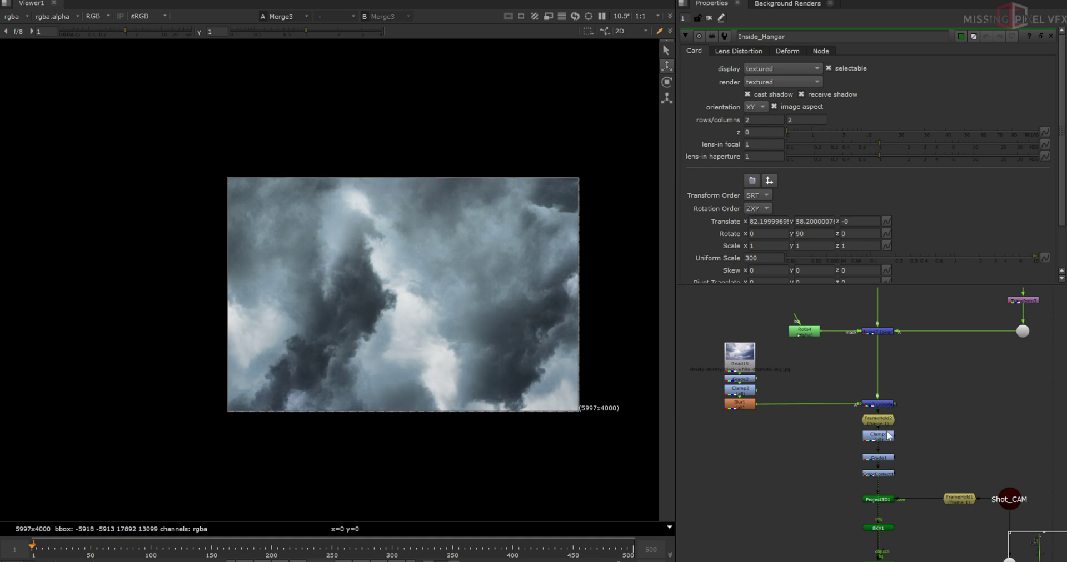
{"action": "scroll", "coordinate": [750, 397], "scroll_direction": "up", "scroll_amount": 4}
{"action": "left_click", "coordinate": [750, 422]}
{"action": "key", "text": "1"}
{"action": "scroll", "coordinate": [743, 423], "scroll_direction": "down", "scroll_amount": 1}
{"action": "double_click", "coordinate": [734, 419]}
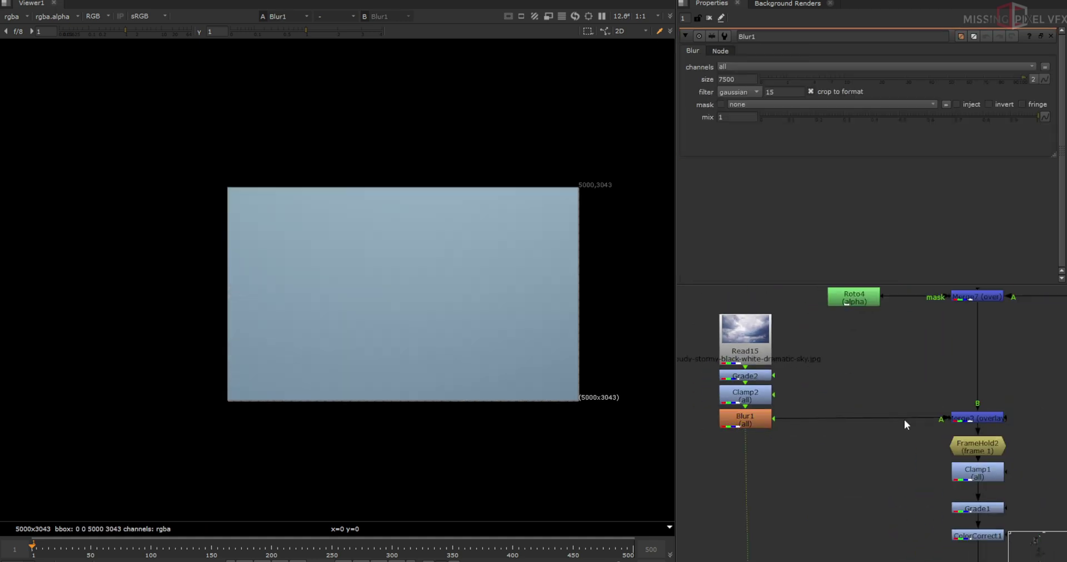
Step: Open the Merge3 overlay settings and toggle the merge off and on to compare its effect on the clouds
{"action": "left_click", "coordinate": [970, 418]}
{"action": "key", "text": "1"}
{"action": "double_click", "coordinate": [971, 417]}
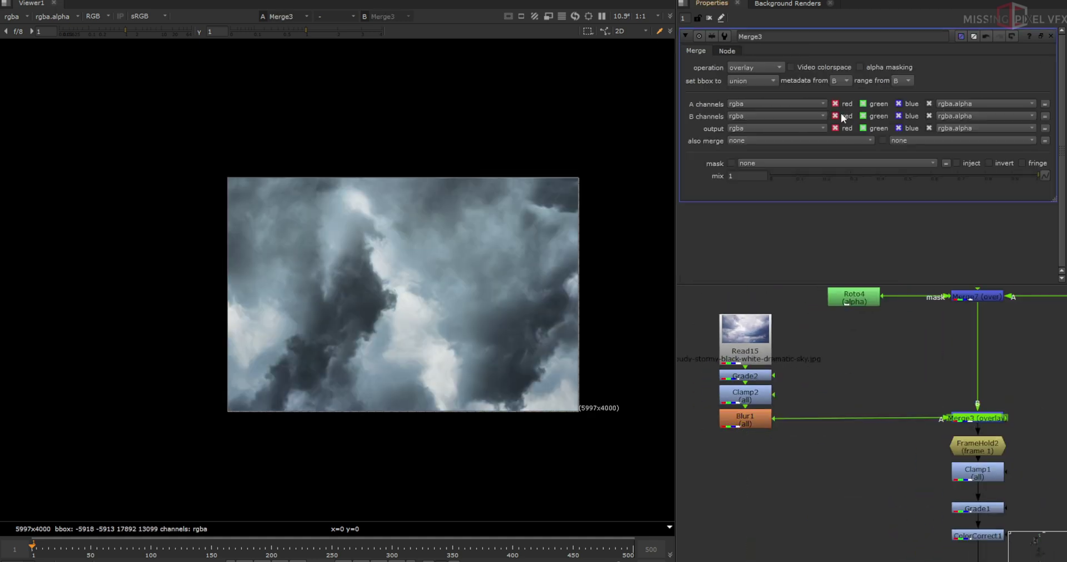
{"action": "key", "text": "d"}
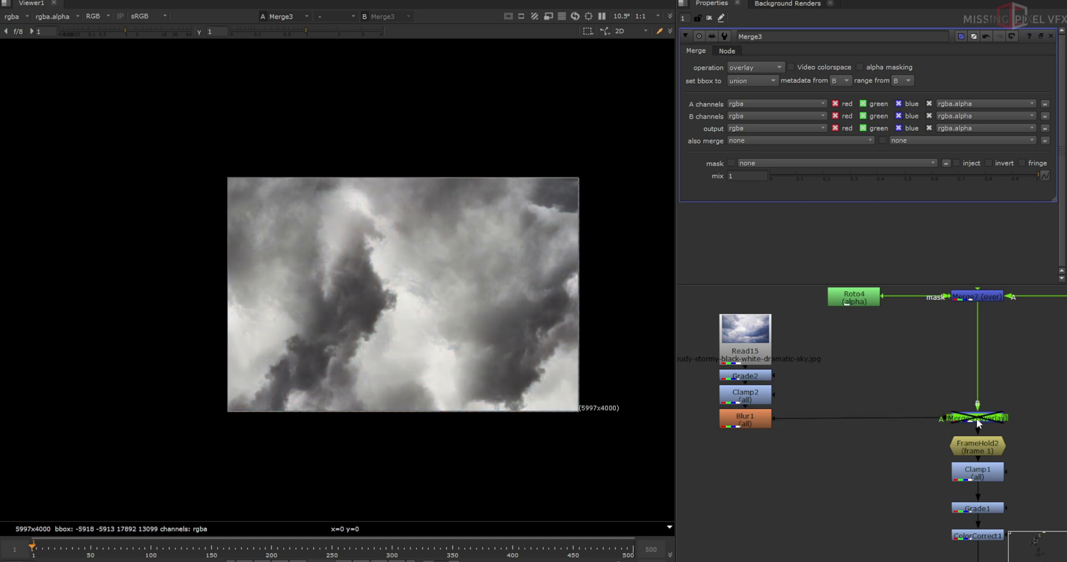
{"action": "key", "text": "d"}
Step: View the sky after ColorCorrect1 and open that node's settings to examine its contrast, gamma and gain
{"action": "scroll", "coordinate": [982, 423], "scroll_direction": "down", "scroll_amount": 3}
{"action": "middle_click_drag", "start_coordinate": [988, 430], "coordinate": [926, 372]}
{"action": "scroll", "coordinate": [924, 432], "scroll_direction": "up", "scroll_amount": 4}
{"action": "left_click", "coordinate": [922, 431]}
{"action": "key", "text": "1"}
{"action": "scroll", "coordinate": [862, 438], "scroll_direction": "down", "scroll_amount": 3}
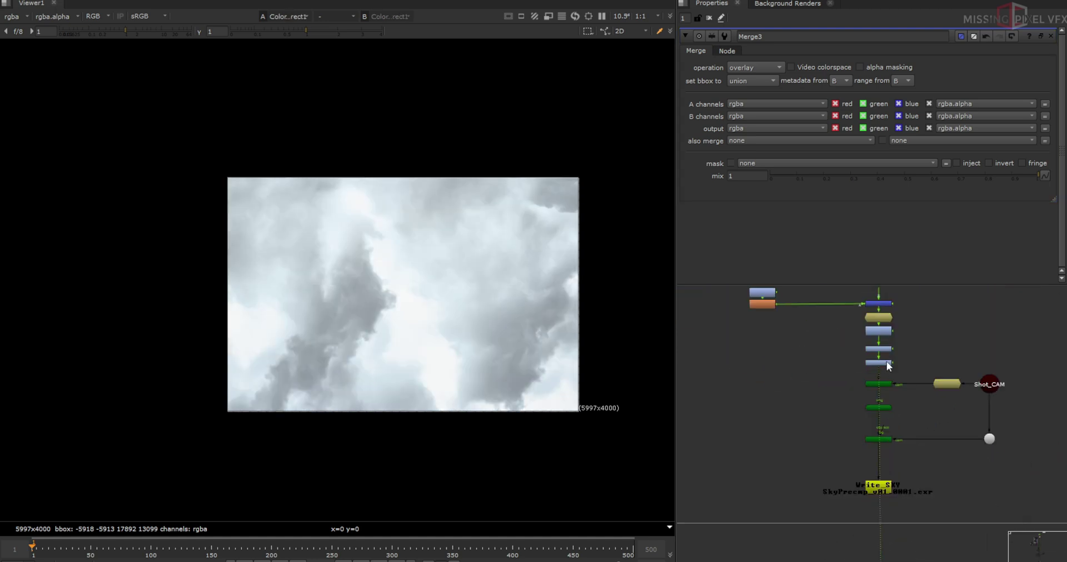
{"action": "scroll", "coordinate": [885, 362], "scroll_direction": "up", "scroll_amount": 2}
{"action": "double_click", "coordinate": [886, 363]}
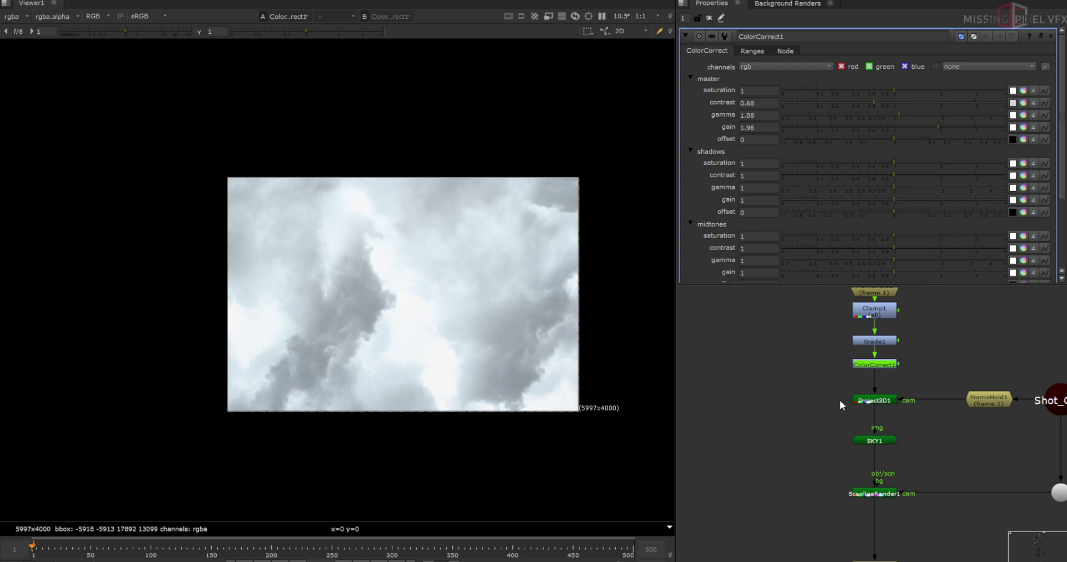
Step: View the sky precomp at the Write_SKY node and the output of the node beneath it
{"action": "scroll", "coordinate": [839, 400], "scroll_direction": "down", "scroll_amount": 3}
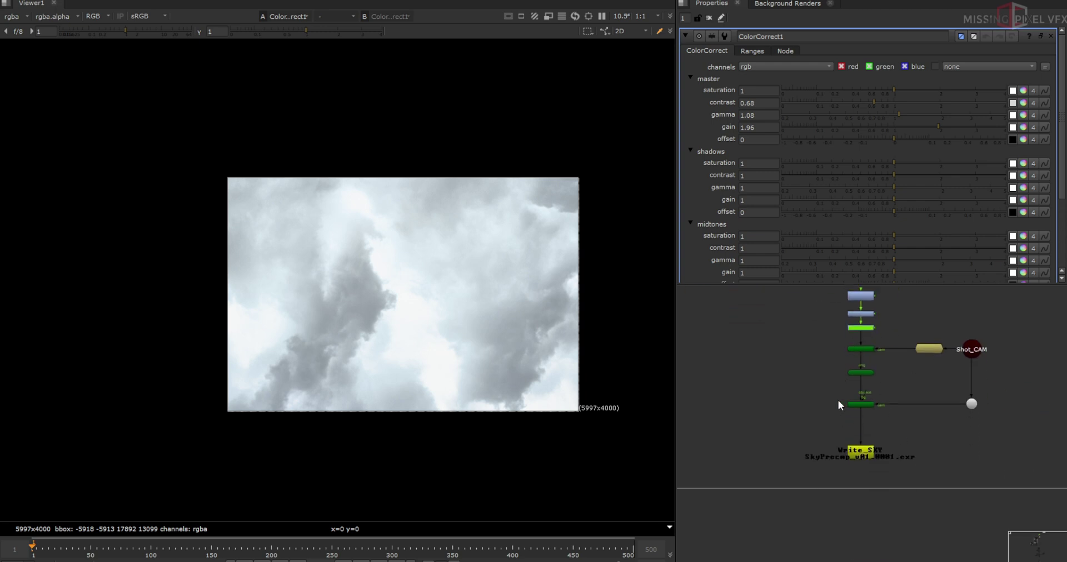
{"action": "left_click", "coordinate": [857, 453]}
{"action": "key", "text": "1"}
{"action": "scroll", "coordinate": [859, 453], "scroll_direction": "down", "scroll_amount": 3}
{"action": "mouse_move", "coordinate": [862, 500]}
{"action": "middle_mouse_down"}
{"action": "mouse_move", "coordinate": [871, 407]}
{"action": "mouse_move", "coordinate": [868, 510]}
{"action": "middle_mouse_up"}
{"action": "scroll", "coordinate": [869, 430], "scroll_direction": "up", "scroll_amount": 3}
{"action": "left_click", "coordinate": [867, 511]}
{"action": "key", "text": "1"}
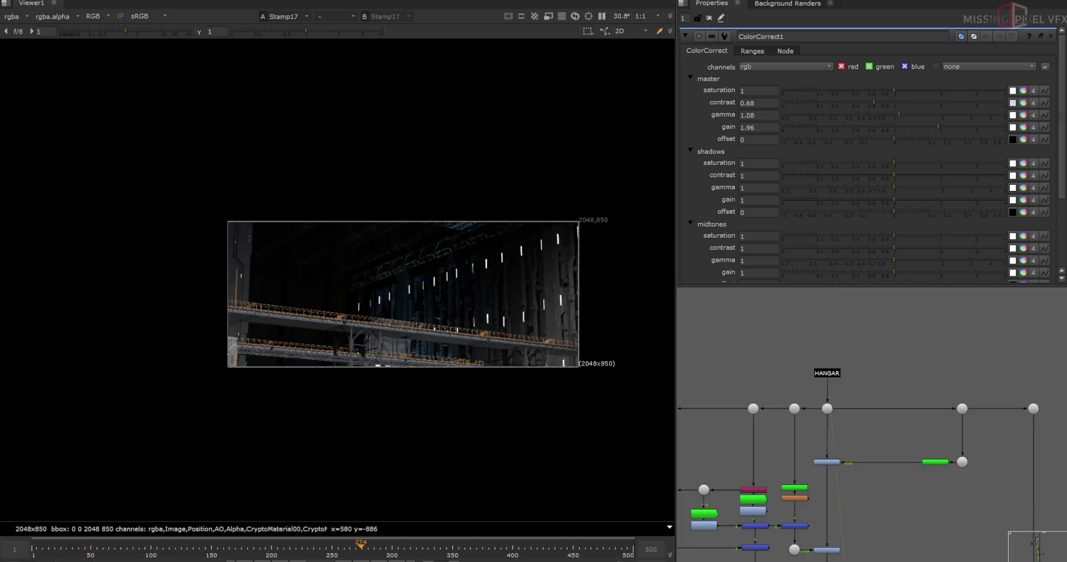
Step: View the ColorCorrect8 output and inspect the spotlights masked by SPOT_LIGHT_Crypto
{"action": "left_click", "coordinate": [397, 561]}
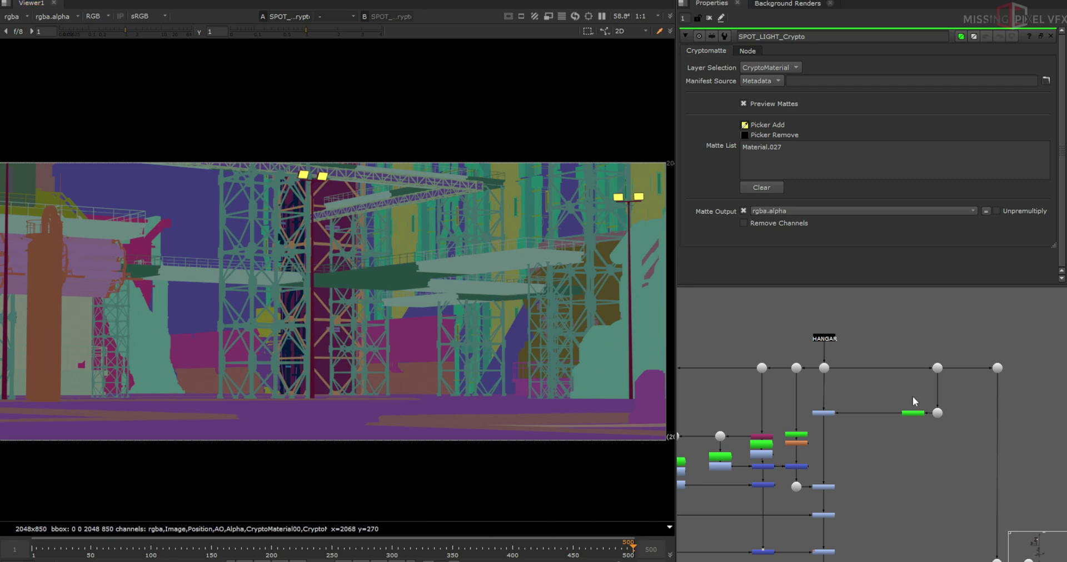
{"action": "scroll", "coordinate": [820, 414], "scroll_direction": "up", "scroll_amount": 1}
{"action": "scroll", "coordinate": [819, 413], "scroll_direction": "up", "scroll_amount": 3}
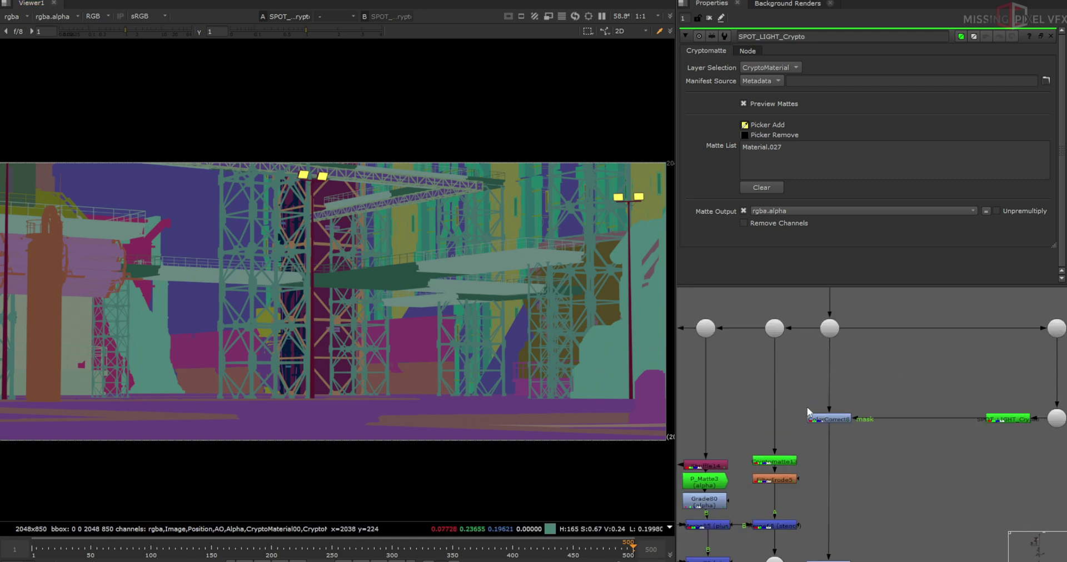
{"action": "key", "text": "1"}
{"action": "key", "text": "1"}
{"action": "scroll", "coordinate": [317, 176], "scroll_direction": "up", "scroll_amount": 12}
{"action": "scroll", "coordinate": [926, 359], "scroll_direction": "down", "scroll_amount": 3}
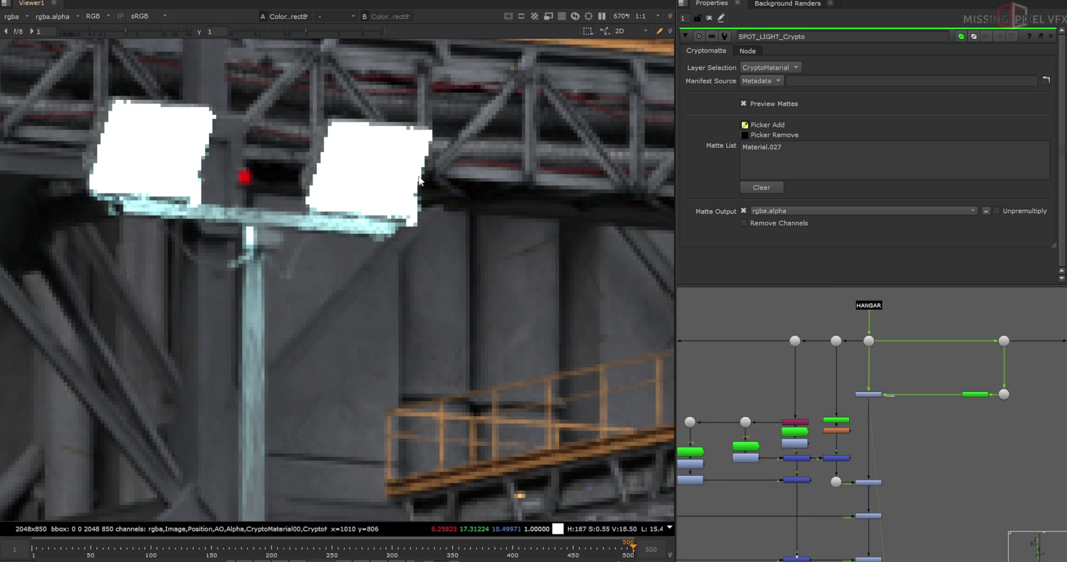
Step: Toggle ColorCorrect8 off and on repeatedly to compare its effect on the spotlights
{"action": "scroll", "coordinate": [868, 395], "scroll_direction": "up", "scroll_amount": 2}
{"action": "key", "text": "d"}
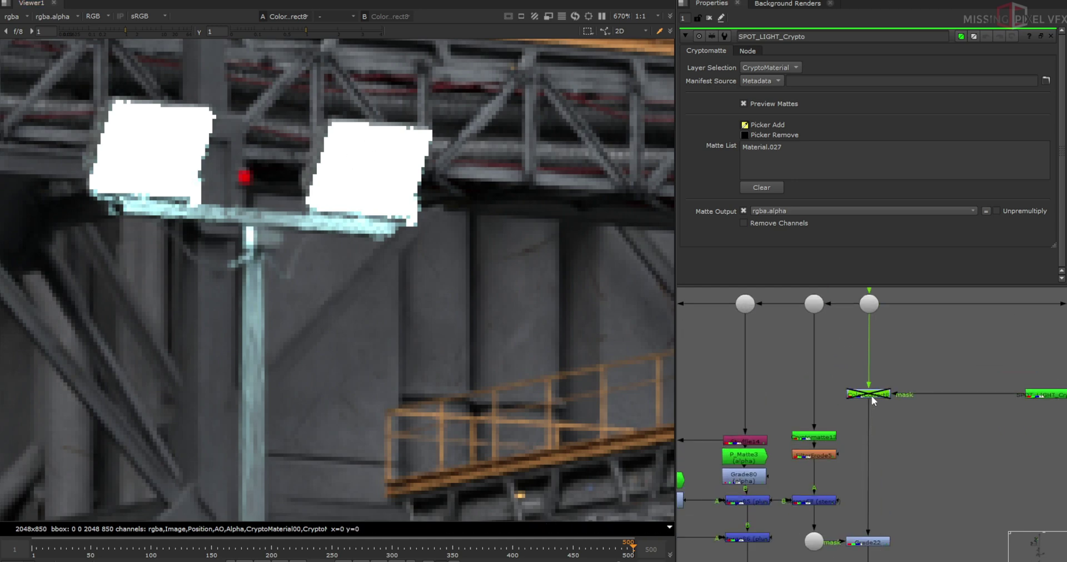
{"action": "left_click_drag", "start_coordinate": [126, 32], "coordinate": [97, 33]}
{"action": "key", "text": "d"}
{"action": "key", "text": "d"}
{"action": "key", "text": "d"}
{"action": "key", "text": "d"}
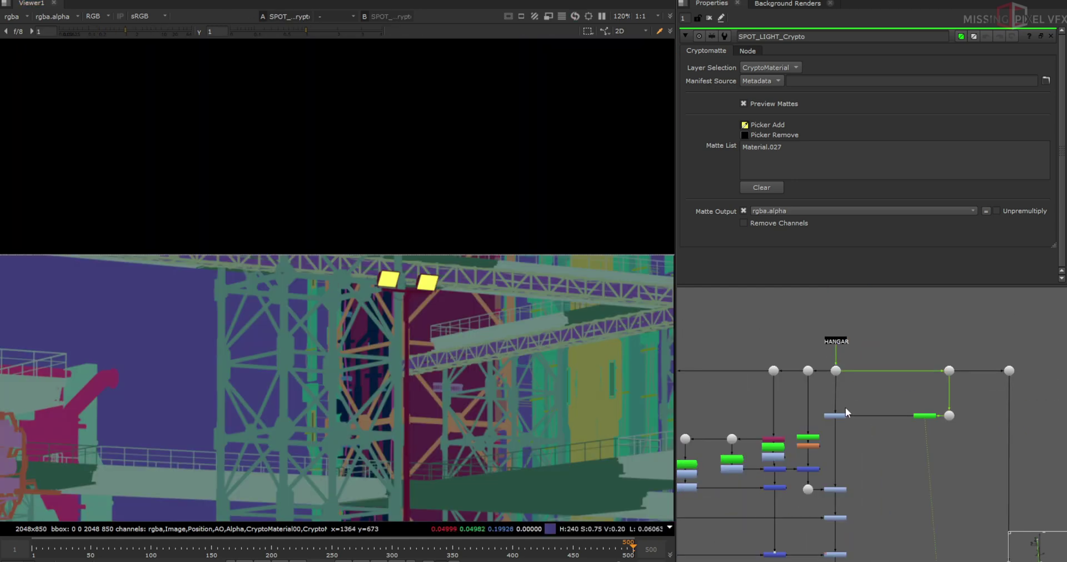
Step: Examine the spotlight matte in SPOT_LIGHT_Crypto, switching its layer selection to CryptoObject and back to CryptoMaterial
{"action": "scroll", "coordinate": [948, 418], "scroll_direction": "up", "scroll_amount": 3}
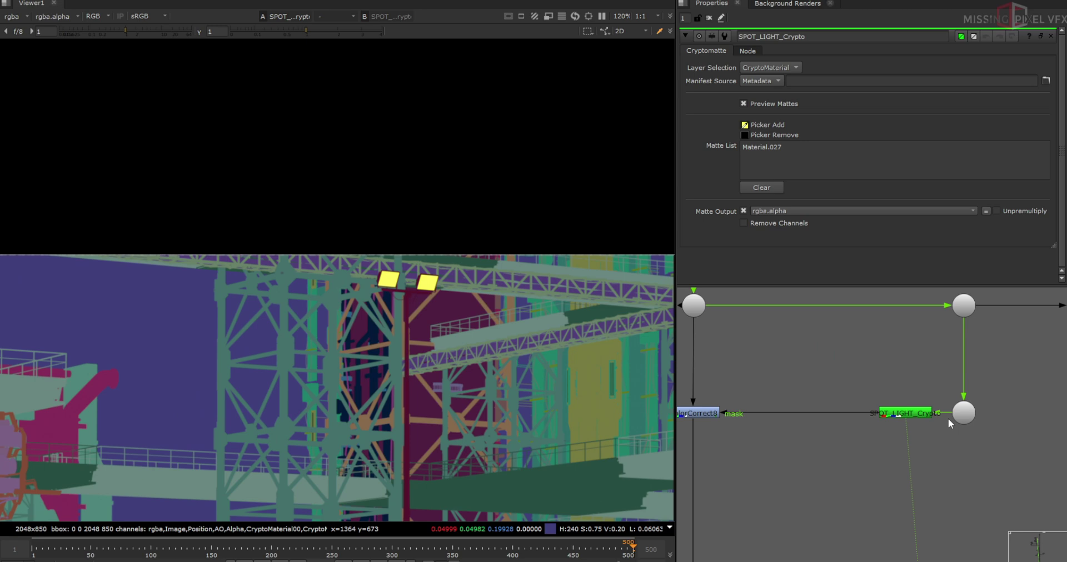
{"action": "left_click", "coordinate": [896, 411]}
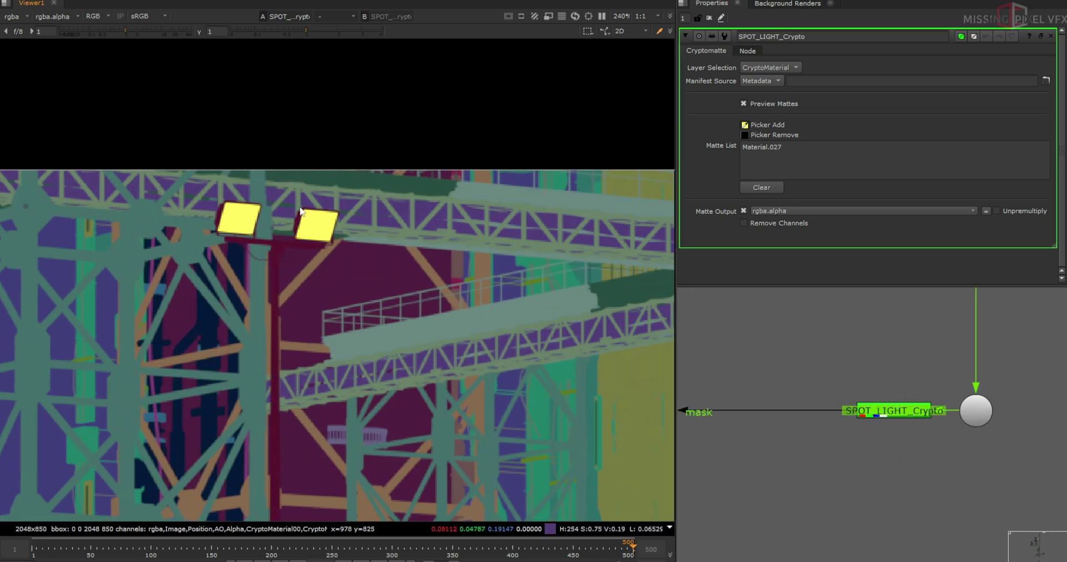
{"action": "left_click", "coordinate": [988, 509]}
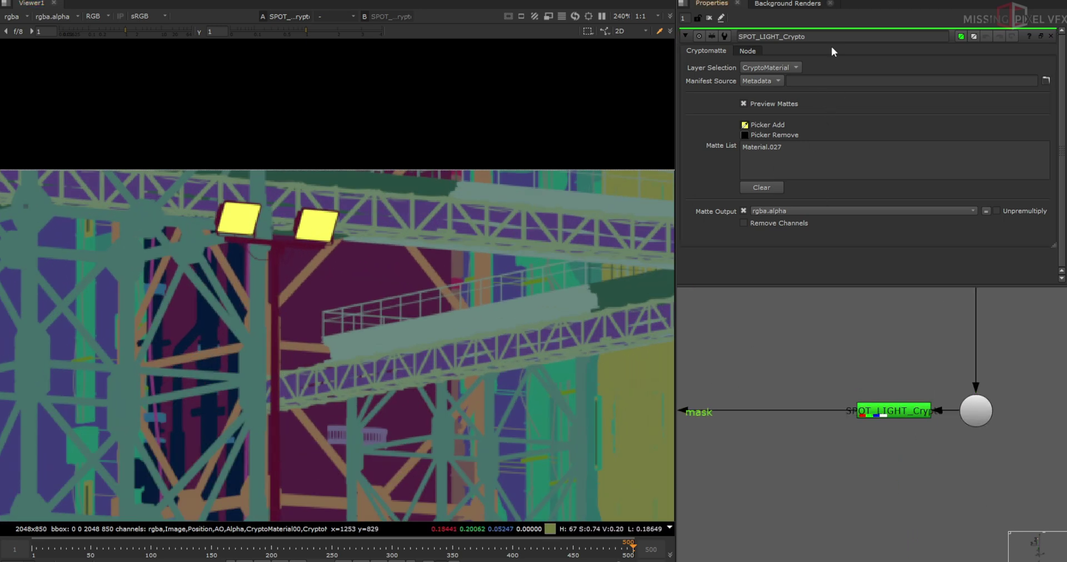
{"action": "left_click", "coordinate": [771, 67]}
{"action": "left_click", "coordinate": [772, 56]}
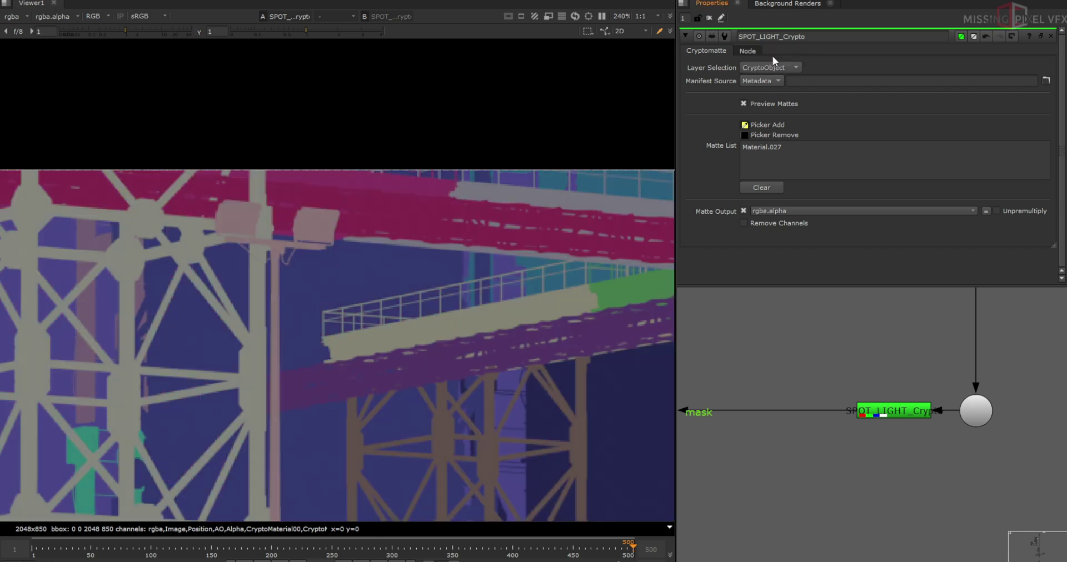
{"action": "left_click", "coordinate": [771, 68]}
{"action": "left_click", "coordinate": [762, 81]}
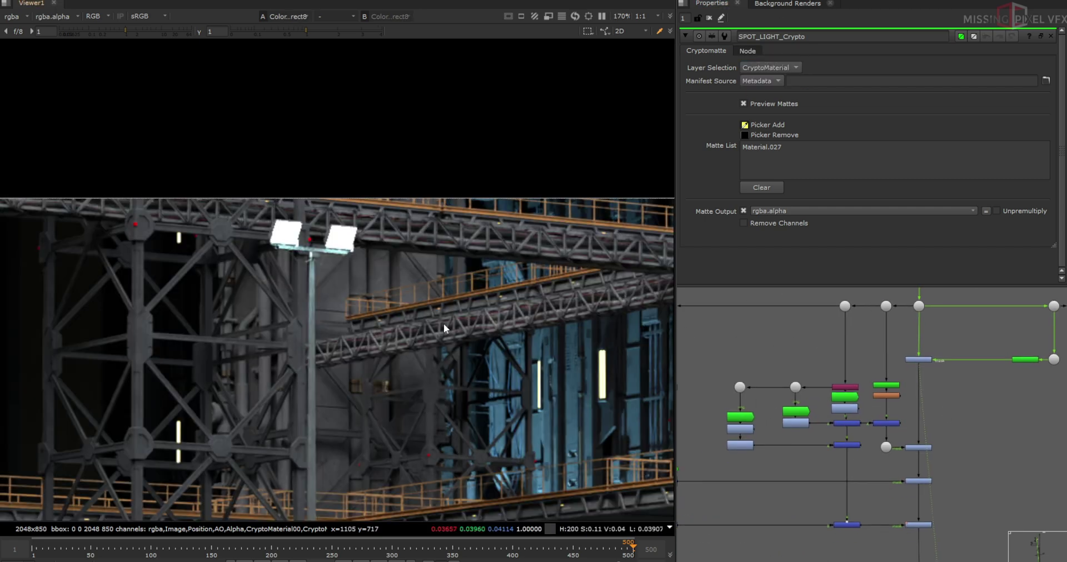
Step: Open the Shuffle14 settings and view the Position pass it outputs for the hangar
{"action": "key", "text": "f"}
{"action": "scroll", "coordinate": [845, 399], "scroll_direction": "up", "scroll_amount": 4}
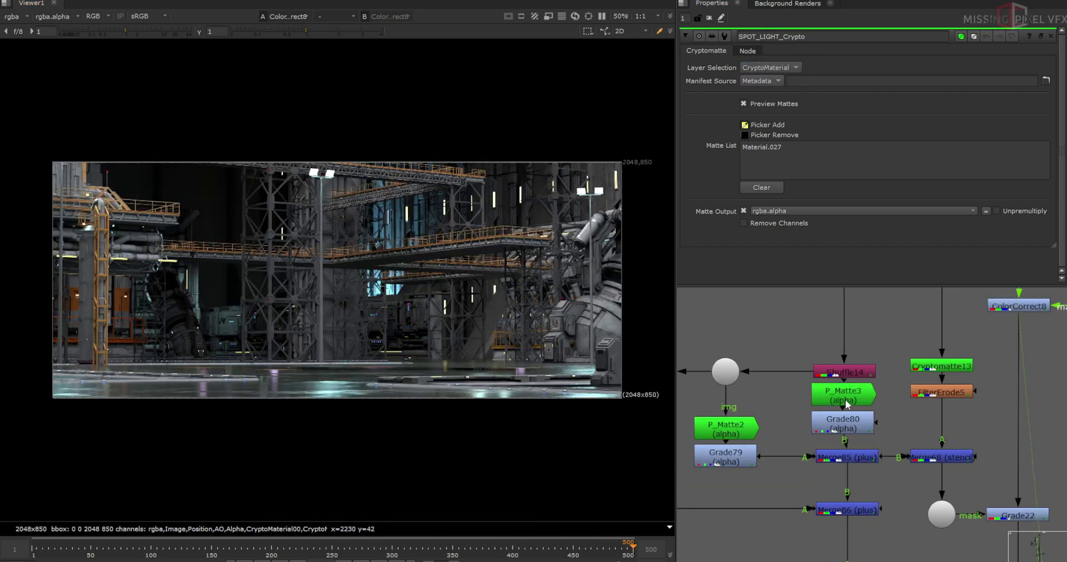
{"action": "scroll", "coordinate": [844, 399], "scroll_direction": "down", "scroll_amount": 4}
{"action": "double_click", "coordinate": [838, 460]}
{"action": "key", "text": "1"}
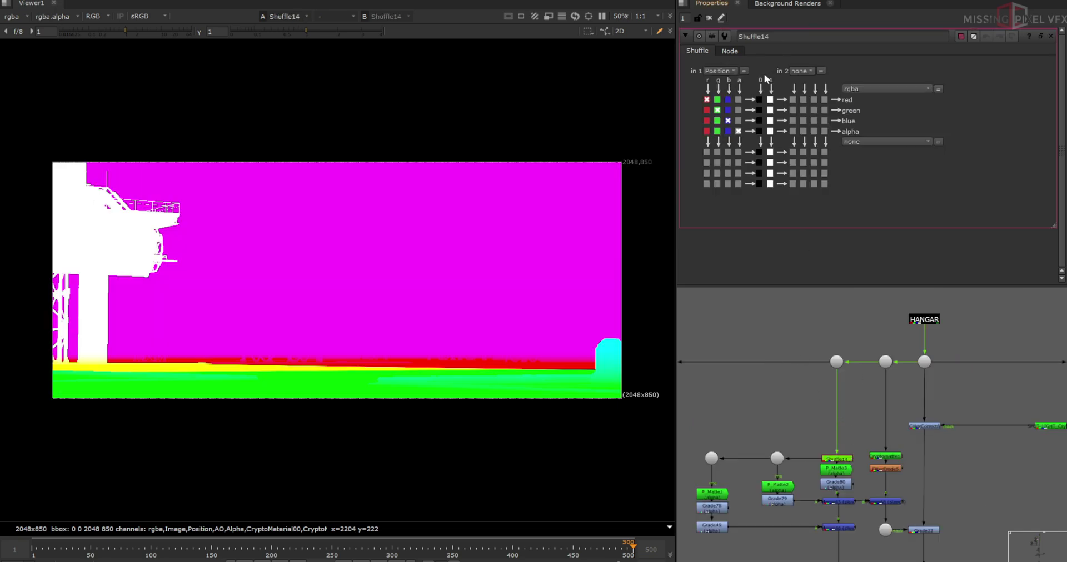
Step: View the alpha of P_Matte3 at different frames and open its settings to examine the sphere matte
{"action": "middle_click_drag", "start_coordinate": [855, 479], "coordinate": [880, 434]}
{"action": "left_click", "coordinate": [865, 426]}
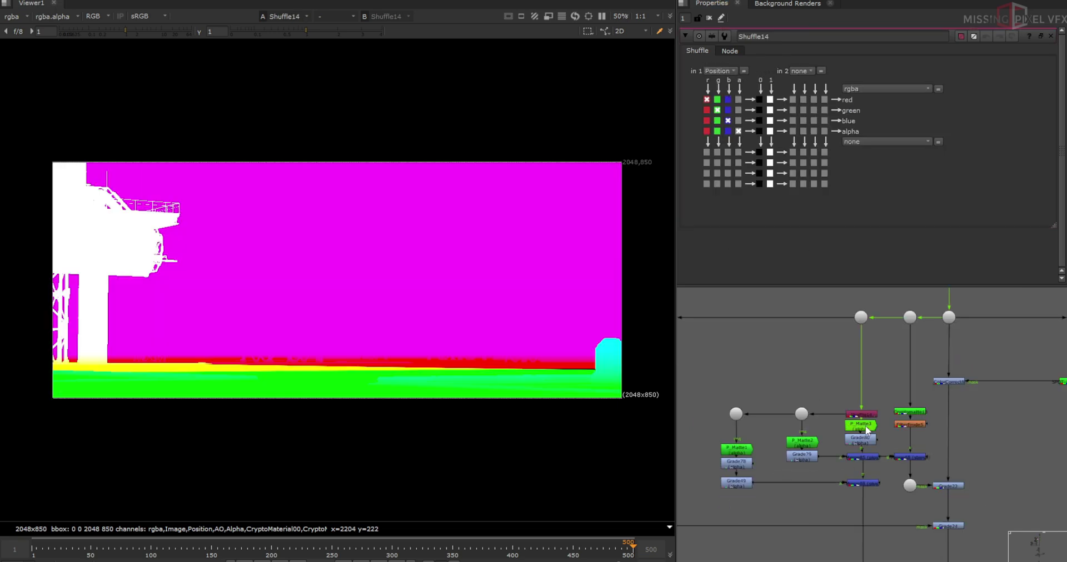
{"action": "key", "text": "1"}
{"action": "key", "text": "a"}
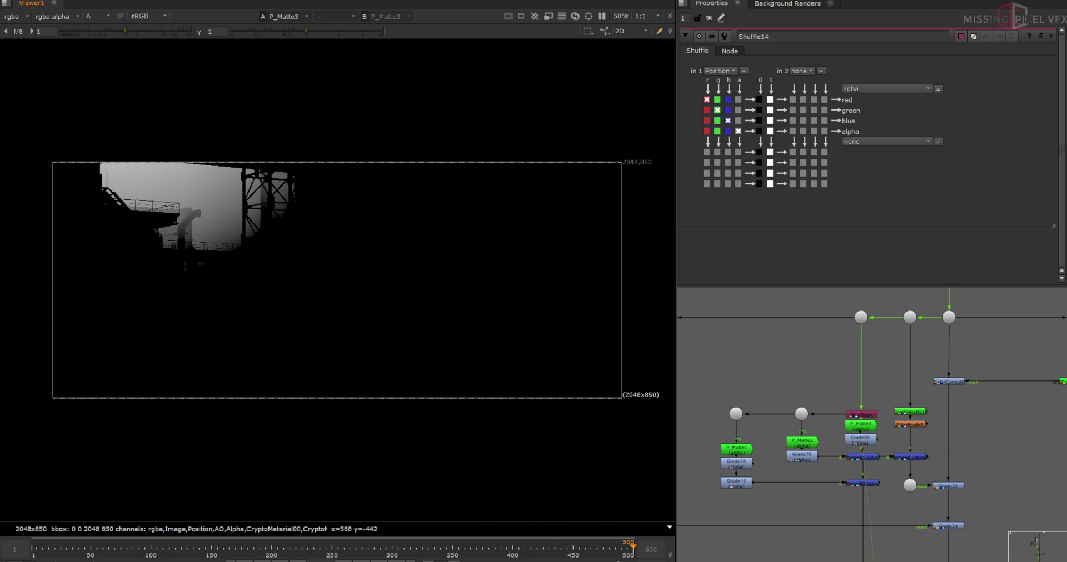
{"action": "left_click_drag", "start_coordinate": [239, 548], "coordinate": [332, 548]}
{"action": "left_click", "coordinate": [370, 550]}
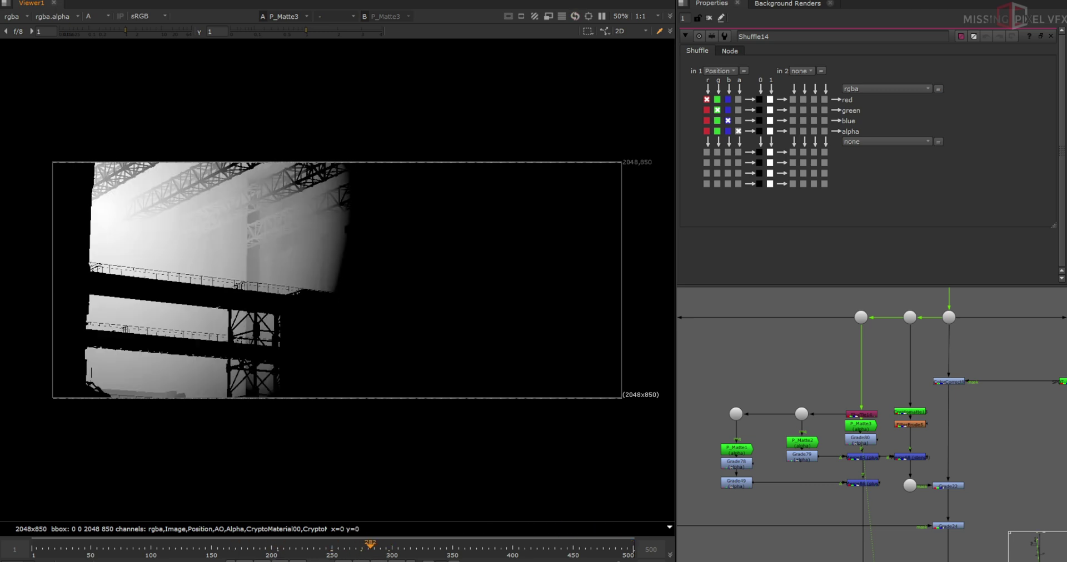
{"action": "double_click", "coordinate": [861, 426]}
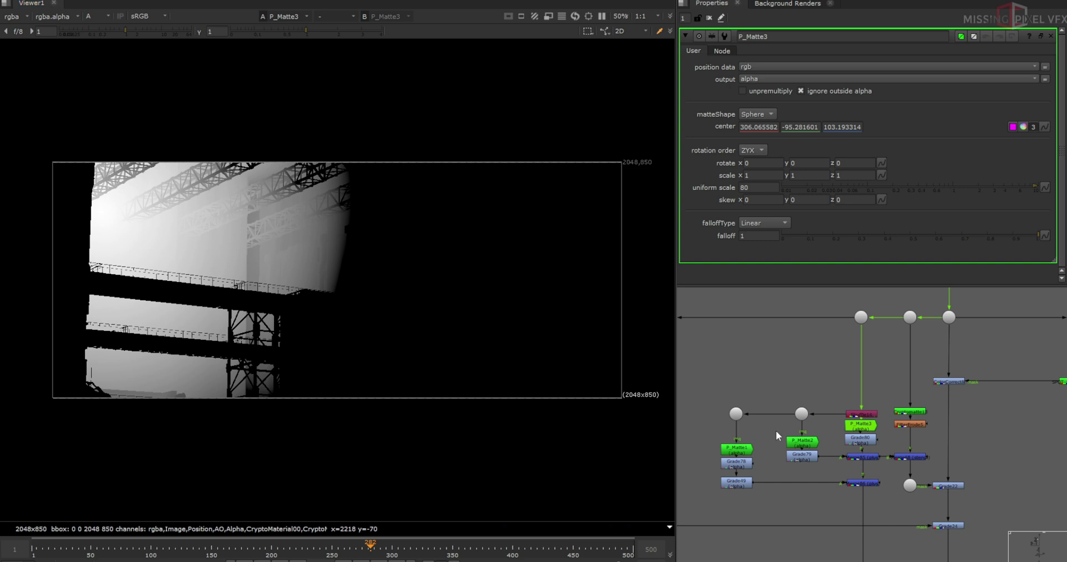
{"action": "middle_click_drag", "start_coordinate": [777, 434], "coordinate": [887, 421]}
{"action": "left_click", "coordinate": [912, 352]}
{"action": "key", "text": "Tab"}
{"action": "type", "text": "p"}
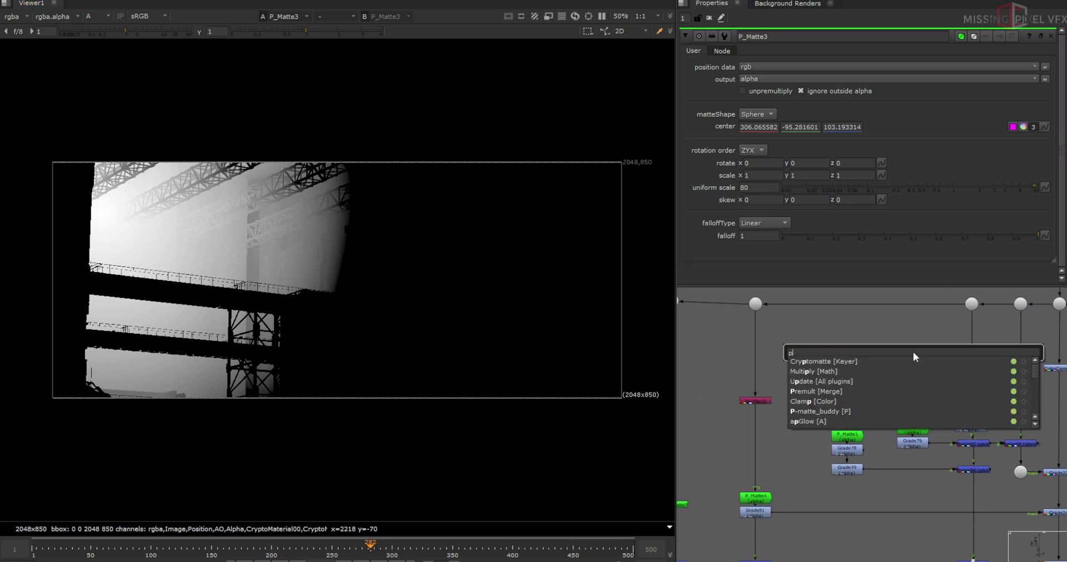
{"action": "key", "text": "Escape"}
{"action": "key", "text": "Tab"}
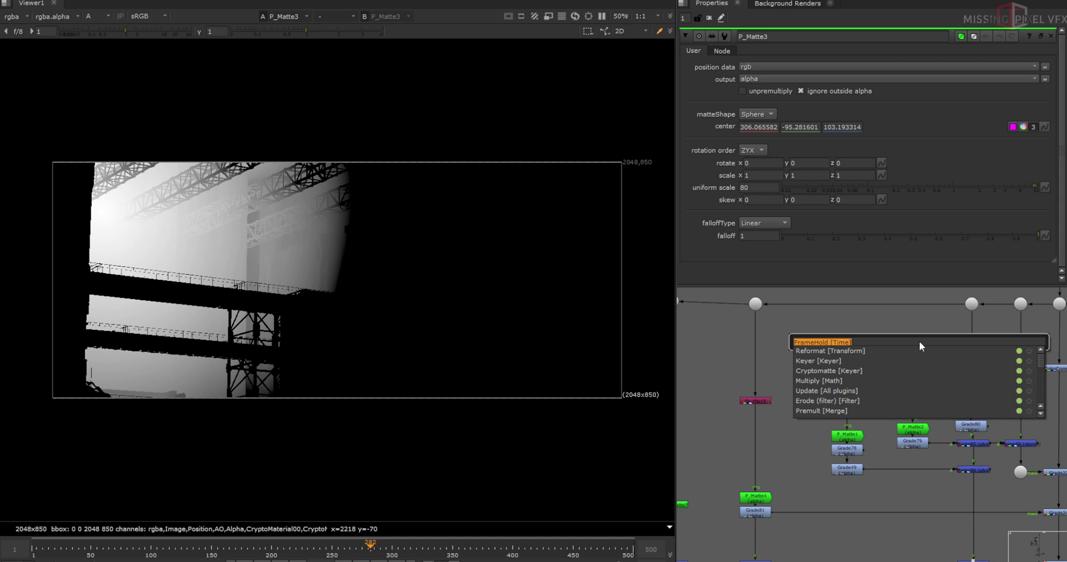
{"action": "key", "text": "Escape"}
Step: Add a new P_Matte node in the empty area above P_Matte1 and P_Matte2
{"action": "key", "text": "Tab"}
{"action": "type", "text": "pm"}
{"action": "key", "text": "Down"}
{"action": "key", "text": "Down"}
{"action": "key", "text": "Down"}
{"action": "key", "text": "Return"}
{"action": "middle_click_drag", "start_coordinate": [874, 343], "coordinate": [785, 371]}
{"action": "scroll", "coordinate": [817, 350], "scroll_direction": "up", "scroll_amount": 2}
{"action": "left_click", "coordinate": [824, 349]}
{"action": "scroll", "coordinate": [785, 369], "scroll_direction": "up", "scroll_amount": 1}
{"action": "left_click", "coordinate": [786, 371]}
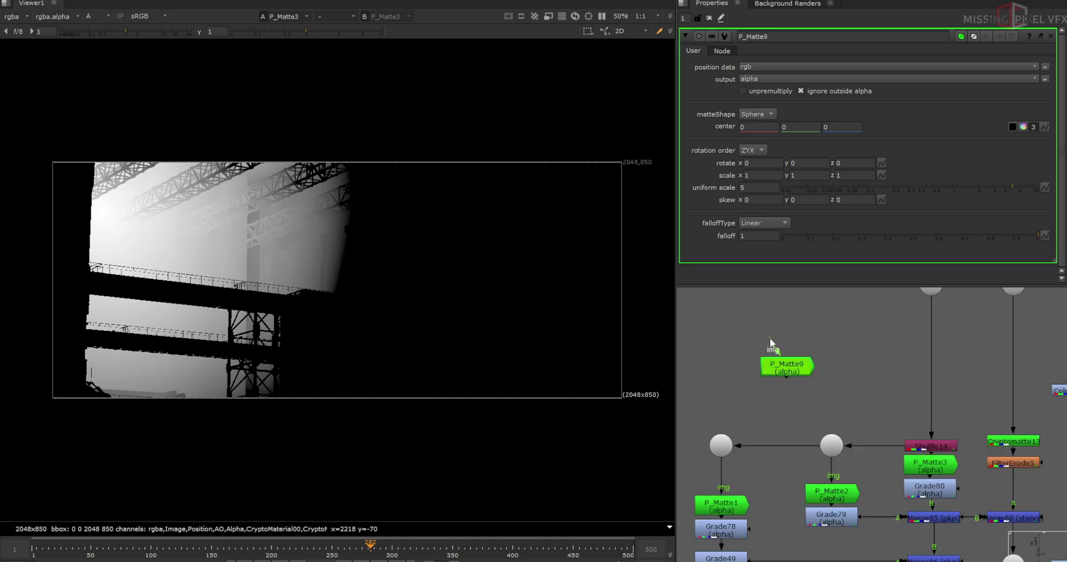
Step: Connect P_Matte9 to Shuffle14 and sample its sphere centre from the position pass, checking the resulting alpha
{"action": "left_click_drag", "start_coordinate": [828, 396], "coordinate": [925, 443]}
{"action": "key", "text": "1"}
{"action": "key", "text": "a"}
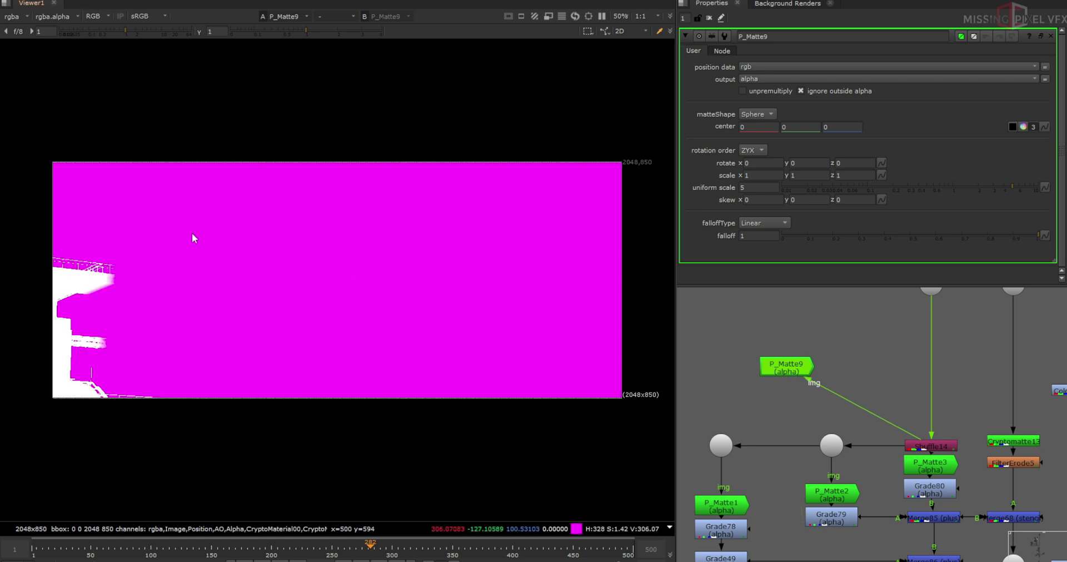
{"action": "left_click", "coordinate": [1012, 127]}
{"action": "left_click", "coordinate": [238, 265], "text": "ctrl"}
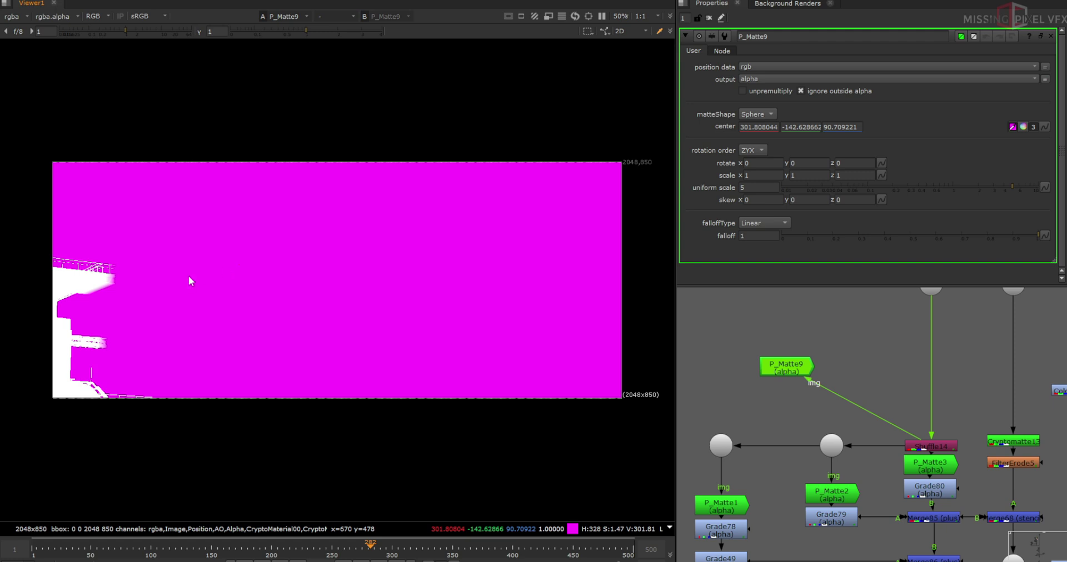
{"action": "key", "text": "a"}
{"action": "left_click_drag", "start_coordinate": [225, 265], "coordinate": [234, 272], "text": "ctrl"}
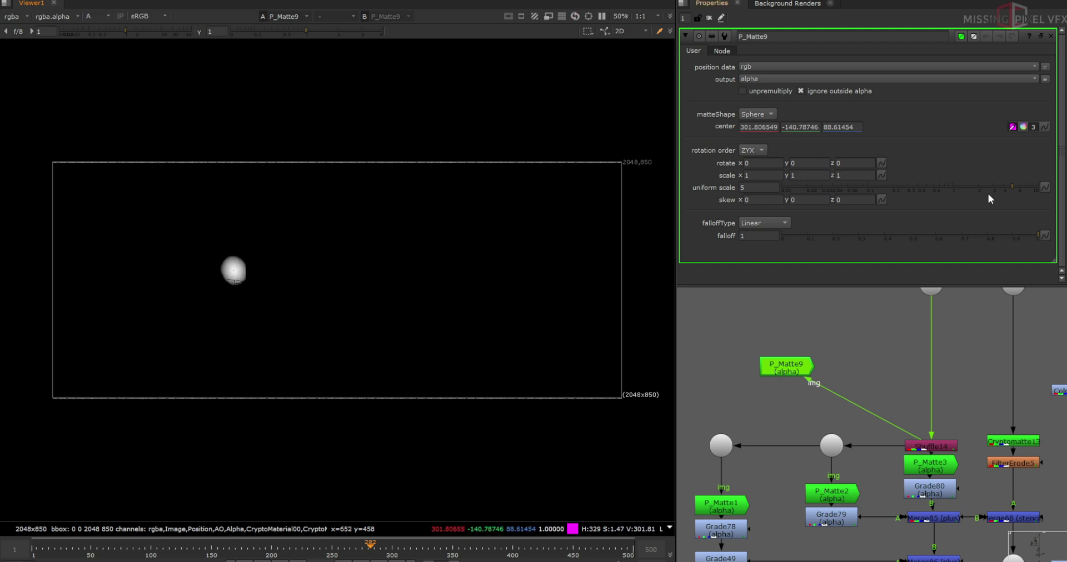
Step: Set P_Matte9's uniform scale to 70 and play the shot to check the matte over time
{"action": "left_click_drag", "start_coordinate": [1011, 187], "coordinate": [1054, 185]}
{"action": "left_click", "coordinate": [754, 188]}
{"action": "scroll", "coordinate": [755, 187], "scroll_direction": "up", "scroll_amount": 7}
{"action": "scroll", "coordinate": [754, 187], "scroll_direction": "down", "scroll_amount": 1}
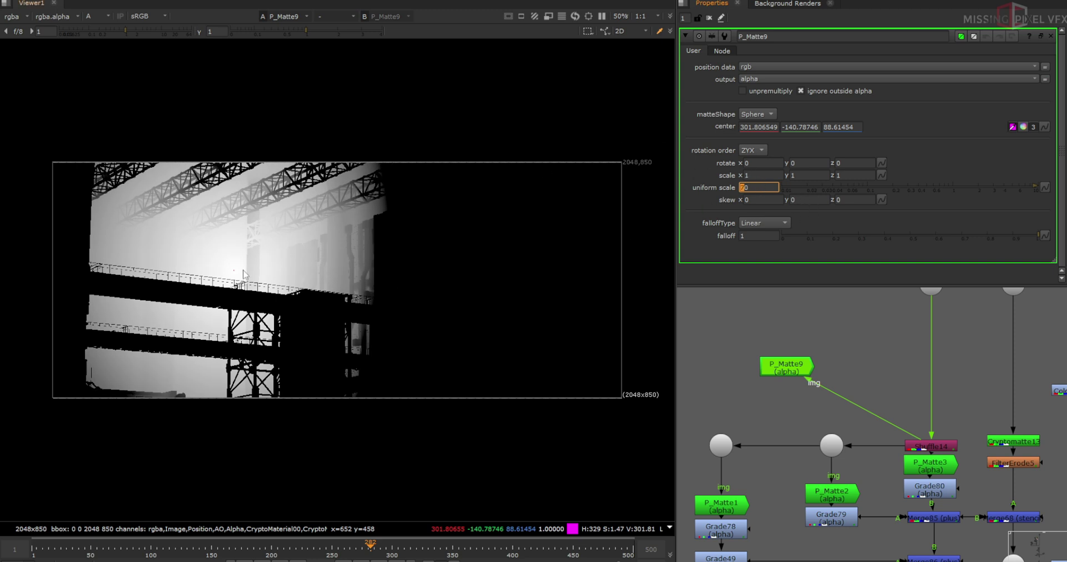
{"action": "key", "text": "l"}
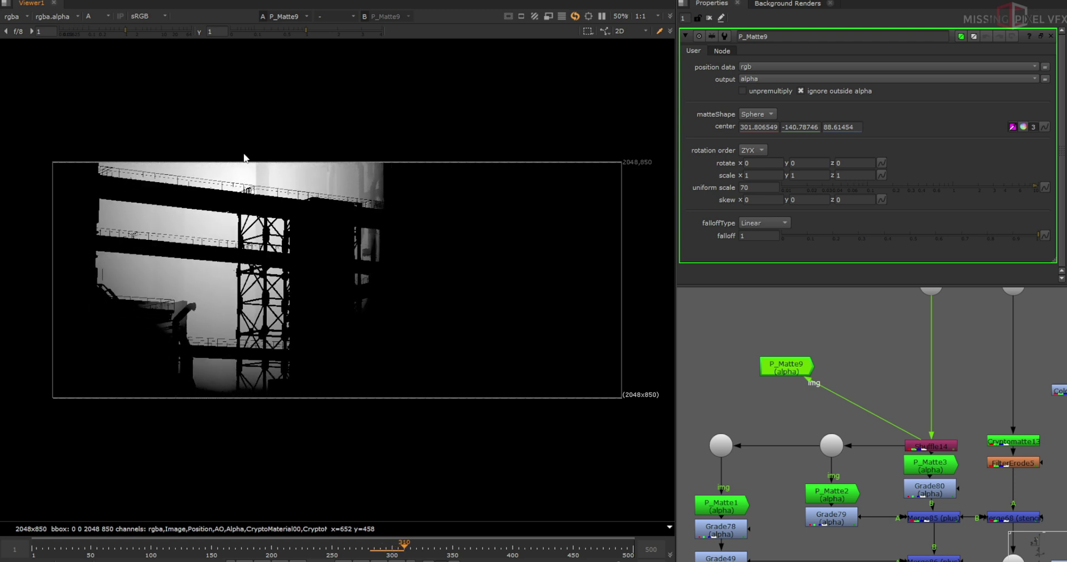
Step: Add a Grade node after P_Matte9, limit it to the alpha channel and raise its gain to 2.1
{"action": "left_click", "coordinate": [789, 365]}
{"action": "key", "text": "g"}
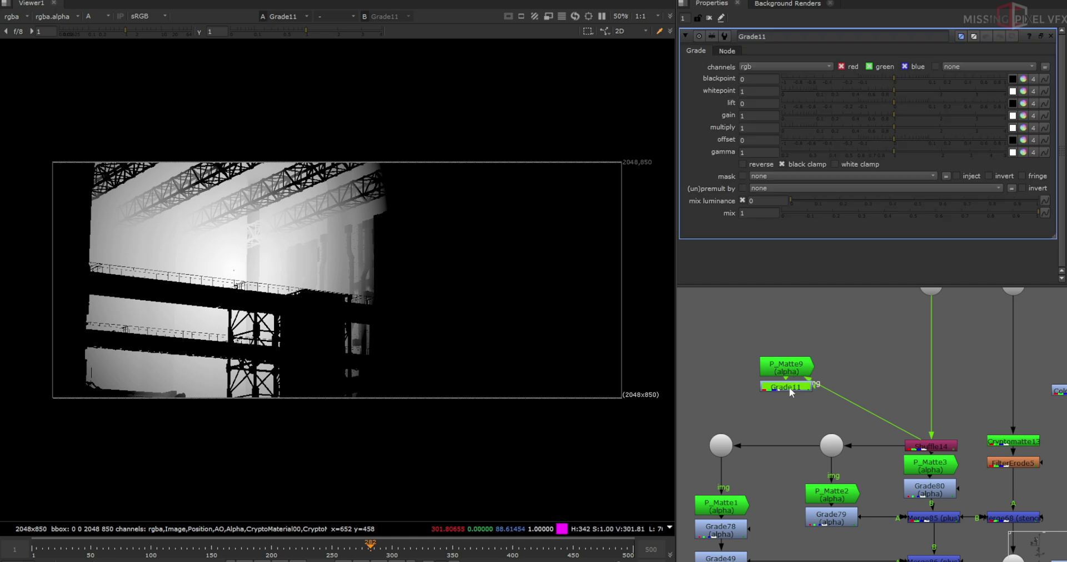
{"action": "left_click", "coordinate": [762, 66]}
{"action": "left_click", "coordinate": [772, 89]}
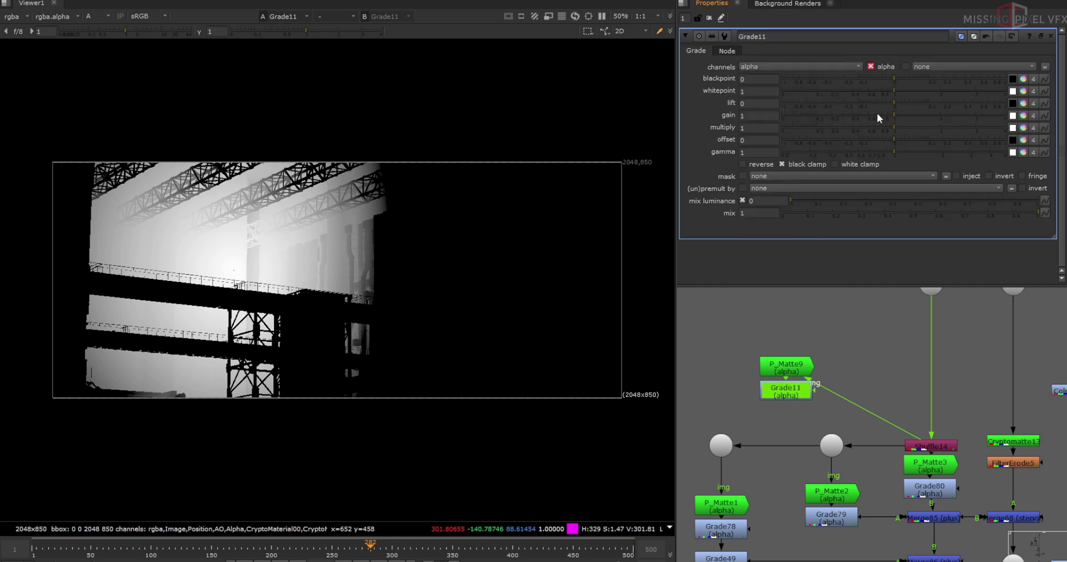
{"action": "left_click_drag", "start_coordinate": [906, 115], "coordinate": [943, 115]}
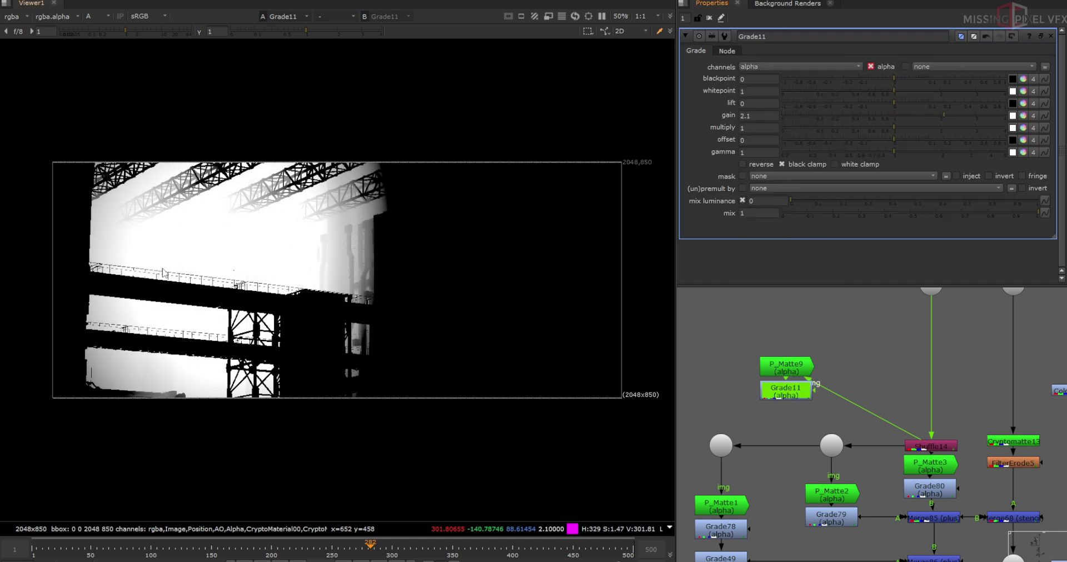
Step: Delete the test nodes Grade11 and P_Matte9
{"action": "left_click", "coordinate": [790, 393]}
{"action": "scroll", "coordinate": [790, 394], "scroll_direction": "down", "scroll_amount": 1}
{"action": "key", "text": "Delete"}
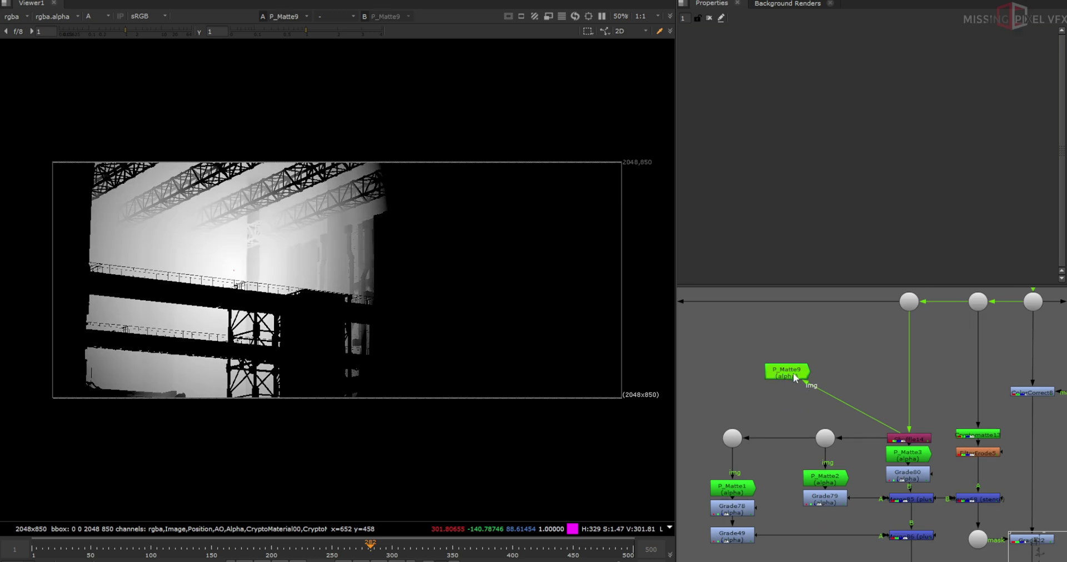
{"action": "key", "text": "Delete"}
Step: View the alpha output of the P_Matte2 branch at Grade79, followed by that of P_Matte3
{"action": "middle_click_drag", "start_coordinate": [883, 490], "coordinate": [879, 425]}
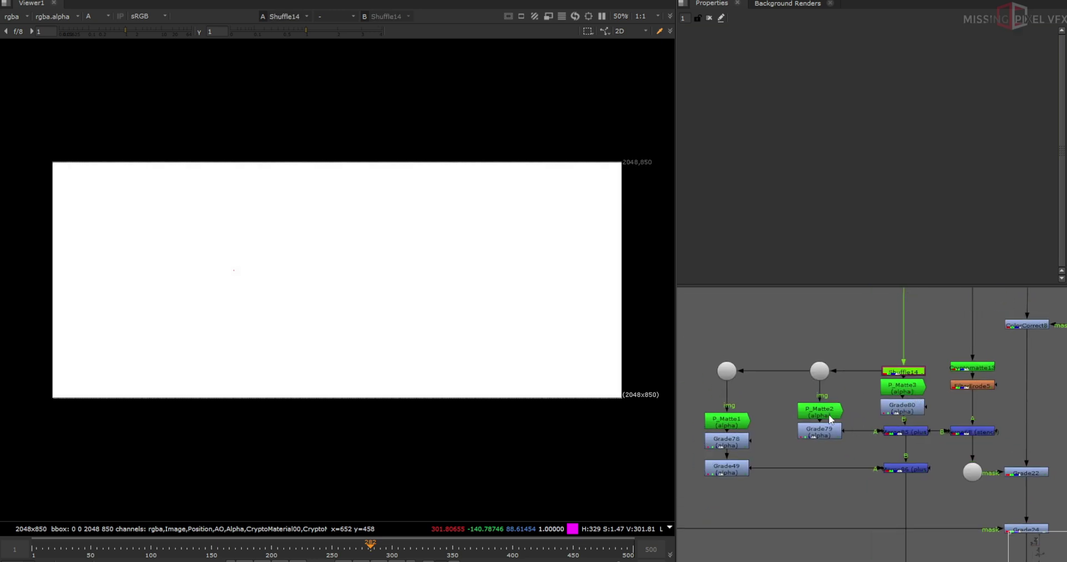
{"action": "left_click", "coordinate": [830, 419]}
{"action": "key", "text": "1"}
{"action": "key", "text": "1"}
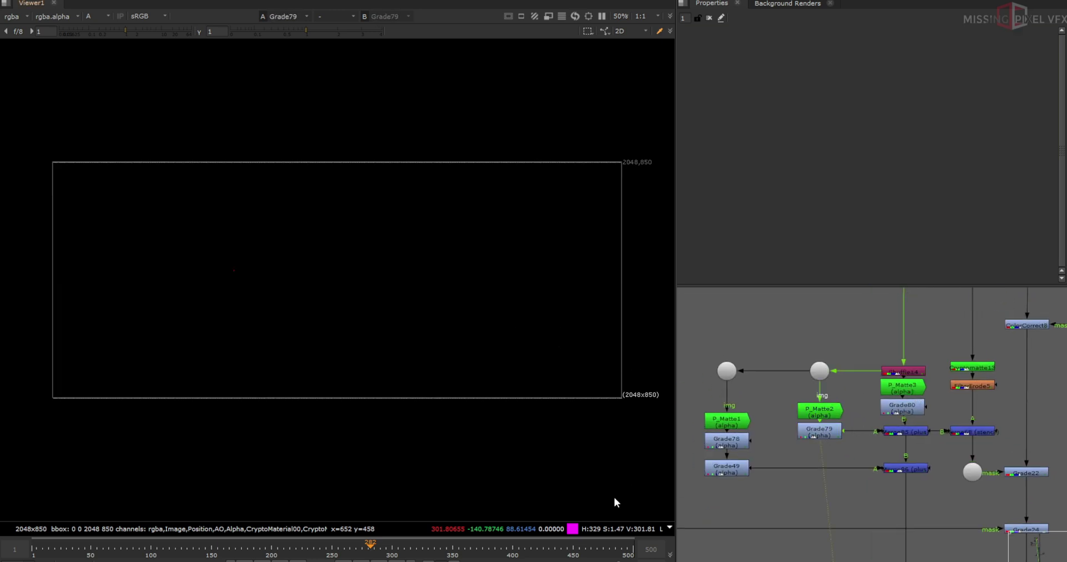
{"action": "left_click", "coordinate": [907, 389]}
{"action": "key", "text": "1"}
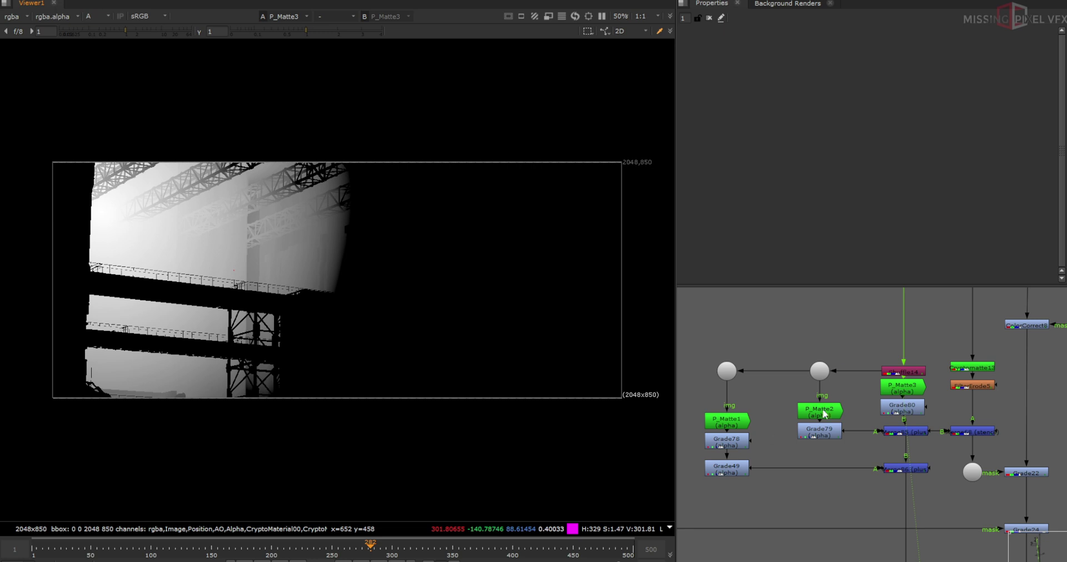
Step: View the P_Matte2 alpha at other frames and the combined mattes at Merge85
{"action": "left_click", "coordinate": [824, 414]}
{"action": "key", "text": "1"}
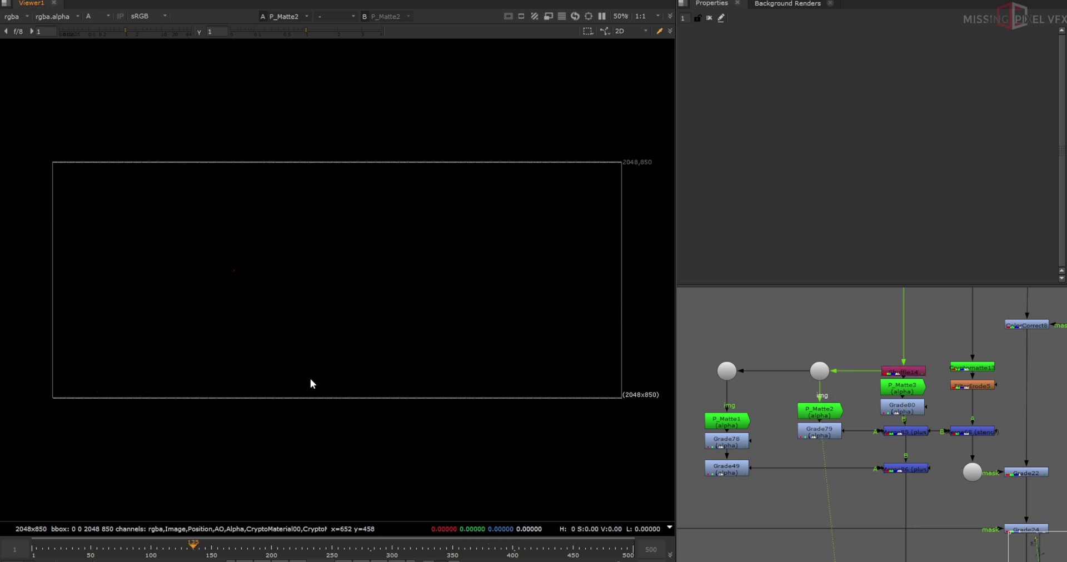
{"action": "left_click_drag", "start_coordinate": [226, 549], "coordinate": [307, 550]}
{"action": "left_click", "coordinate": [904, 432]}
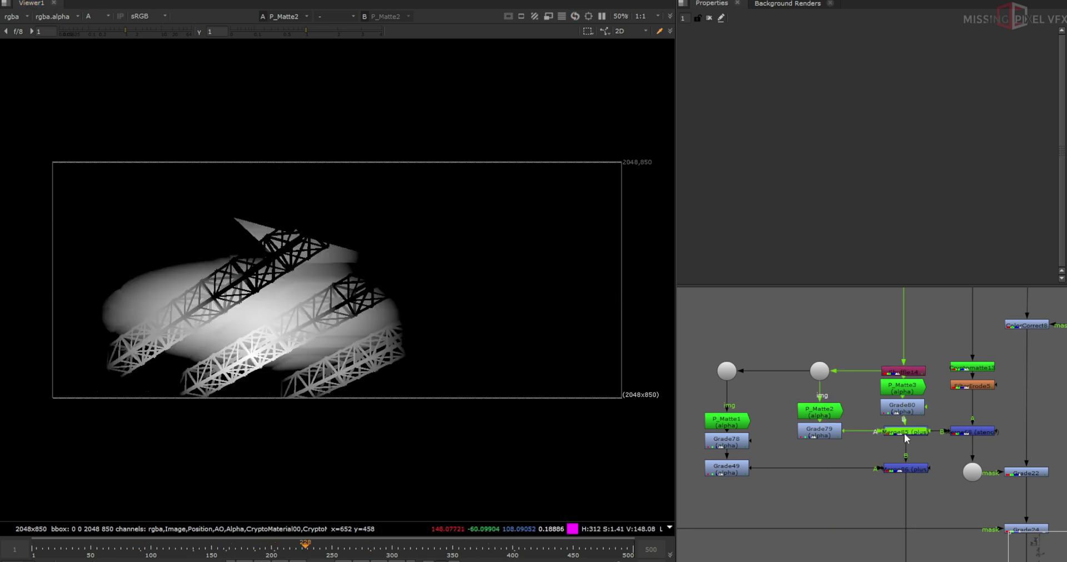
{"action": "key", "text": "1"}
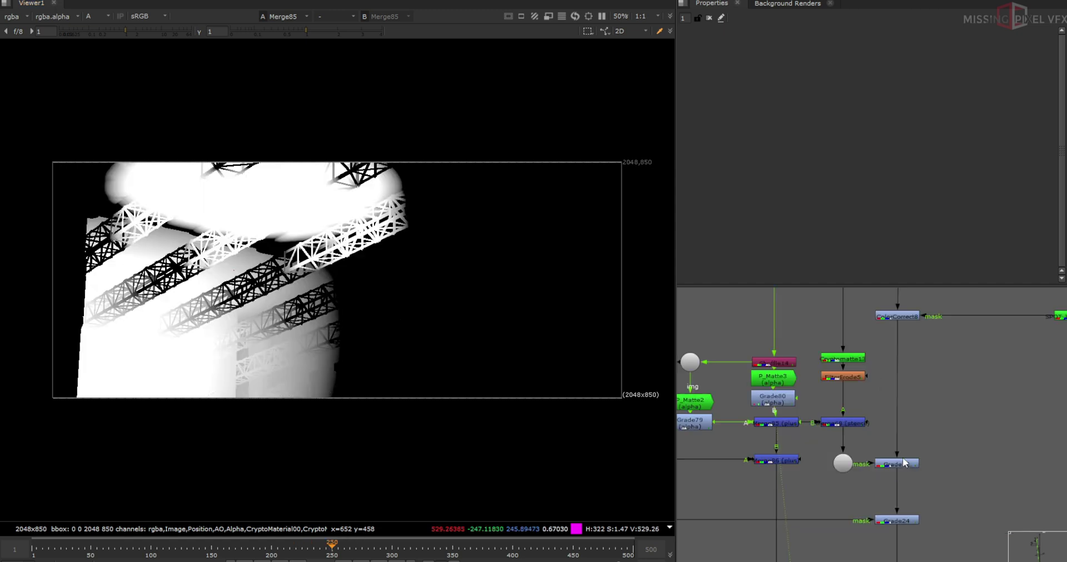
Step: Open the Grade22 settings and view its masked hangar grade in full colour
{"action": "double_click", "coordinate": [902, 466]}
{"action": "key", "text": "1"}
{"action": "key", "text": "a"}
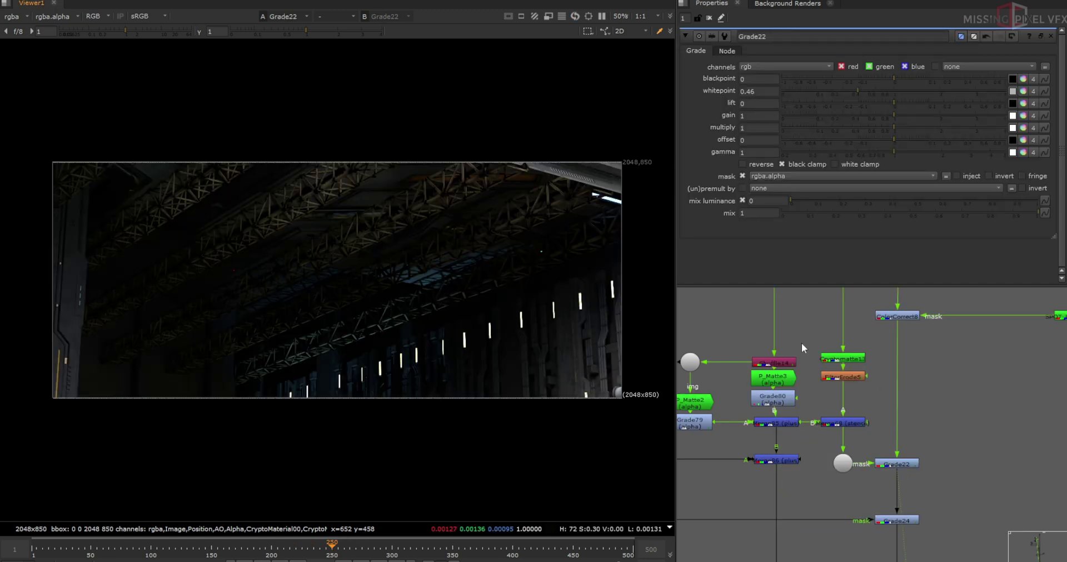
Step: Toggle Grade22 off and on to compare the masked hangar grade
{"action": "key", "text": "d"}
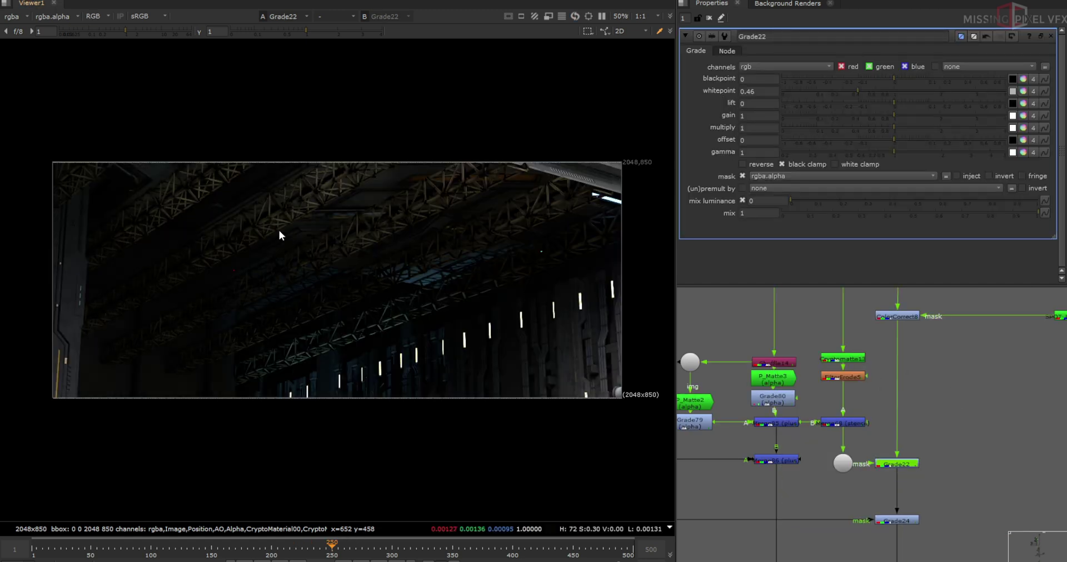
{"action": "key", "text": "d"}
{"action": "scroll", "coordinate": [902, 437], "scroll_direction": "down", "scroll_amount": 2}
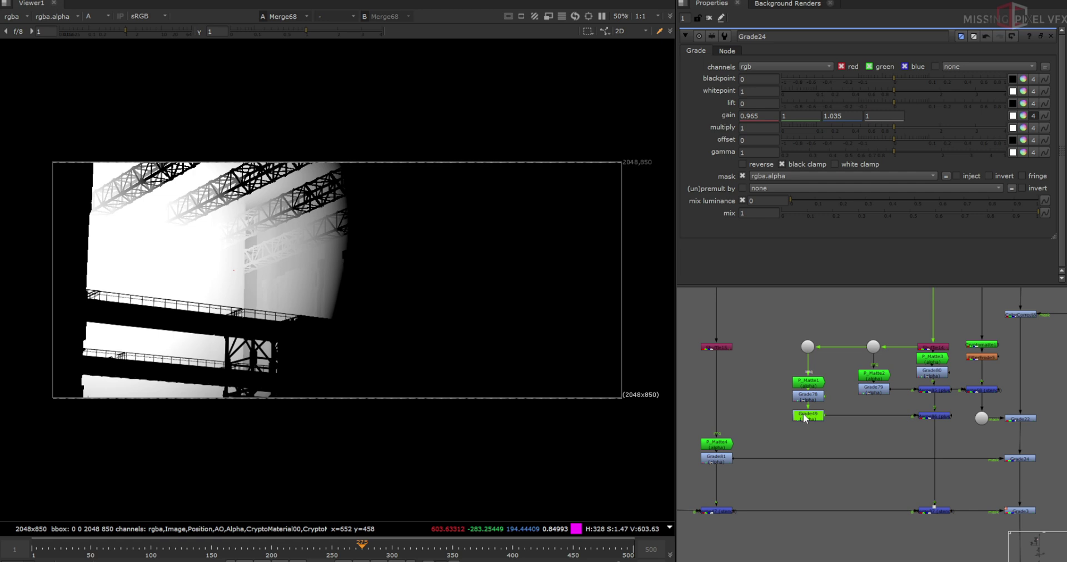
Step: View the alpha of Merge86, then that of P_Matte4 near frame 500, switching between alpha and colour
{"action": "left_click", "coordinate": [936, 416]}
{"action": "key", "text": "1"}
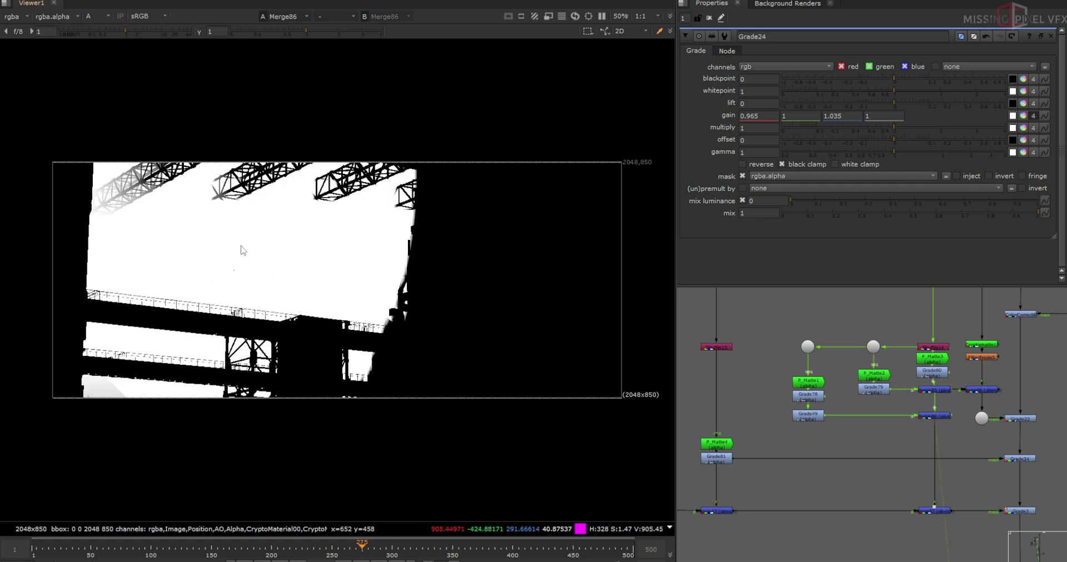
{"action": "middle_click_drag", "start_coordinate": [836, 388], "coordinate": [870, 383]}
{"action": "left_click", "coordinate": [764, 441]}
{"action": "key", "text": "1"}
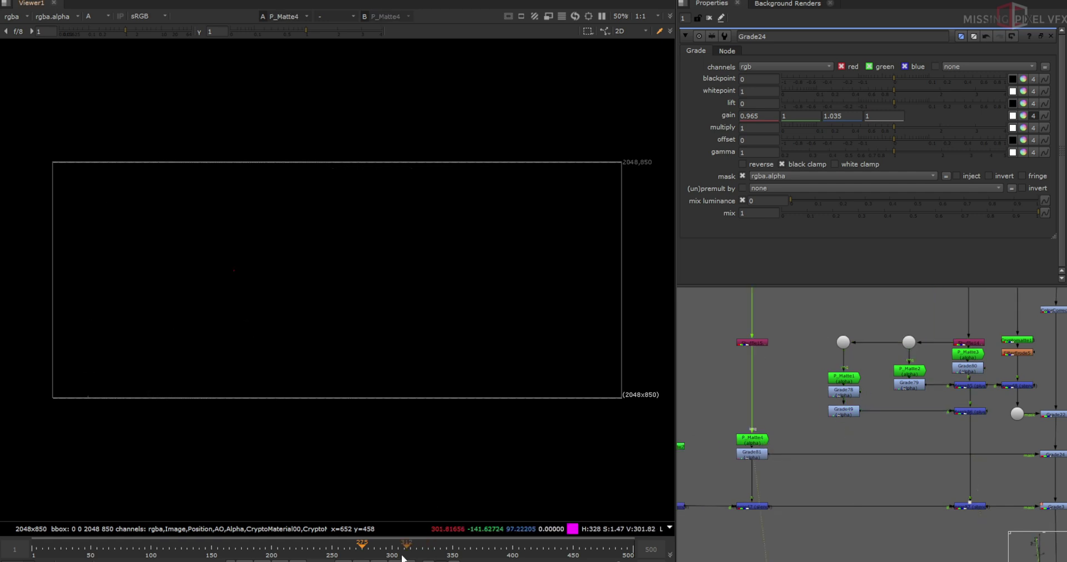
{"action": "left_click", "coordinate": [633, 548]}
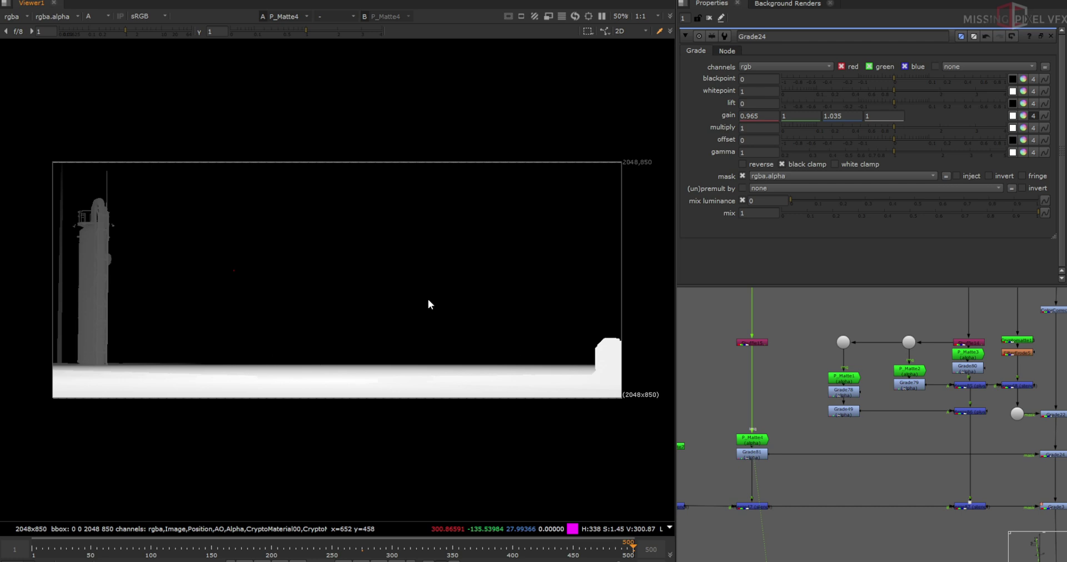
{"action": "key", "text": "a"}
{"action": "key", "text": "a"}
Step: View the Grade24 output in full colour and open its settings
{"action": "middle_click_drag", "start_coordinate": [1056, 457], "coordinate": [989, 442]}
{"action": "left_click", "coordinate": [986, 439]}
{"action": "key", "text": "1"}
{"action": "key", "text": "a"}
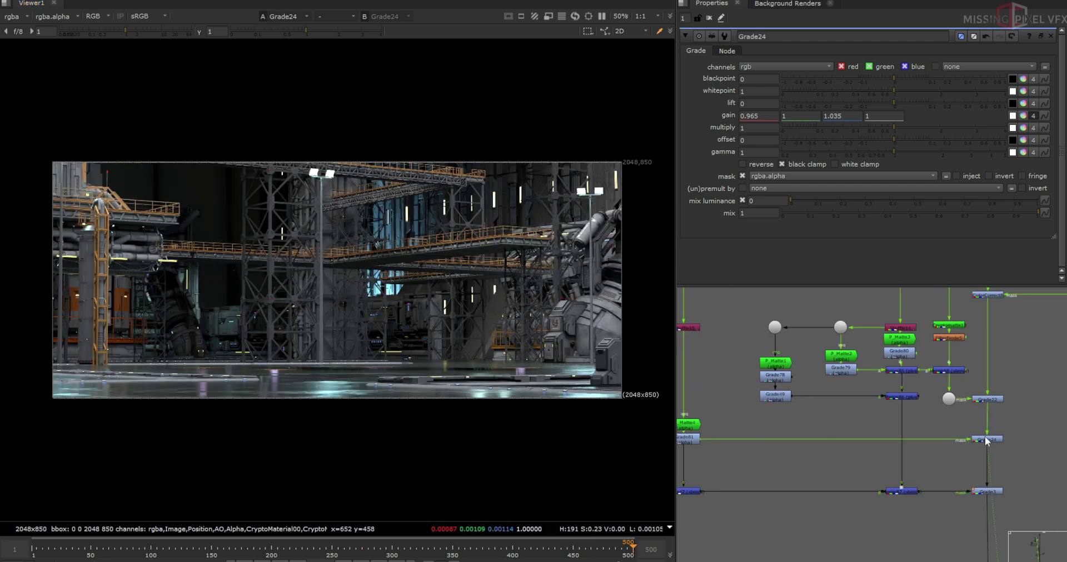
{"action": "double_click", "coordinate": [987, 440]}
Step: View the alpha of the P_Matte6 branch and of Merge39, then view the Grade3 output
{"action": "scroll", "coordinate": [987, 441], "scroll_direction": "down", "scroll_amount": 3}
{"action": "middle_click_drag", "start_coordinate": [757, 466], "coordinate": [900, 515]}
{"action": "scroll", "coordinate": [834, 468], "scroll_direction": "up", "scroll_amount": 3}
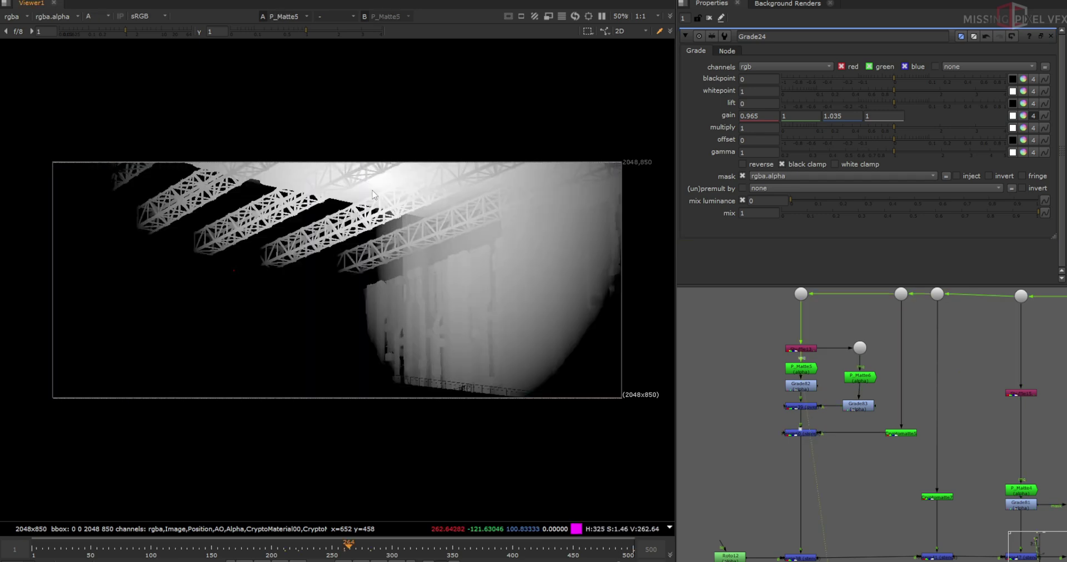
{"action": "left_click", "coordinate": [855, 407]}
{"action": "key", "text": "1"}
{"action": "left_click", "coordinate": [809, 407]}
{"action": "key", "text": "1"}
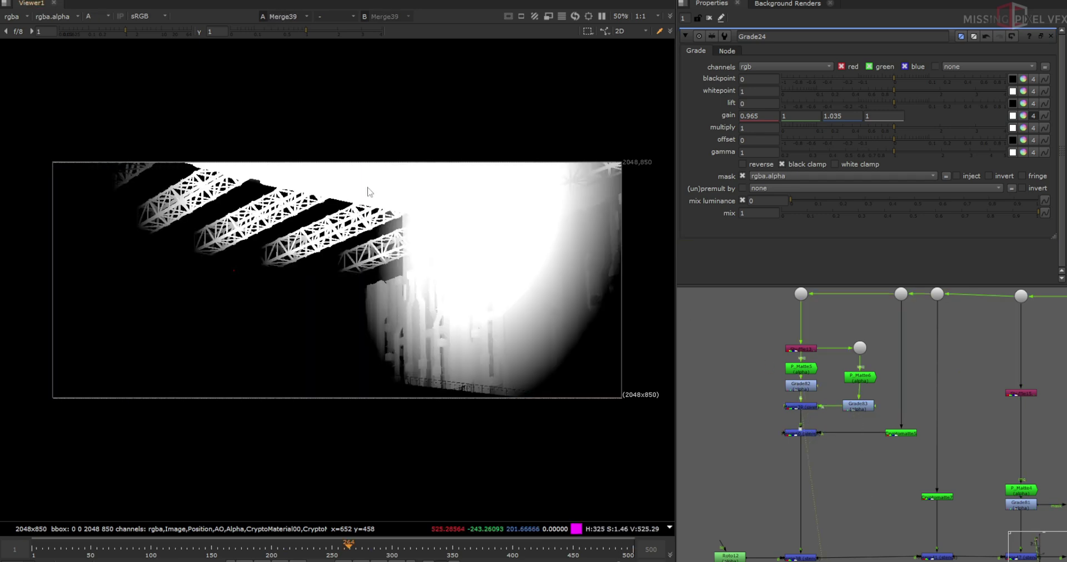
{"action": "left_click_drag", "start_coordinate": [798, 438], "coordinate": [880, 502]}
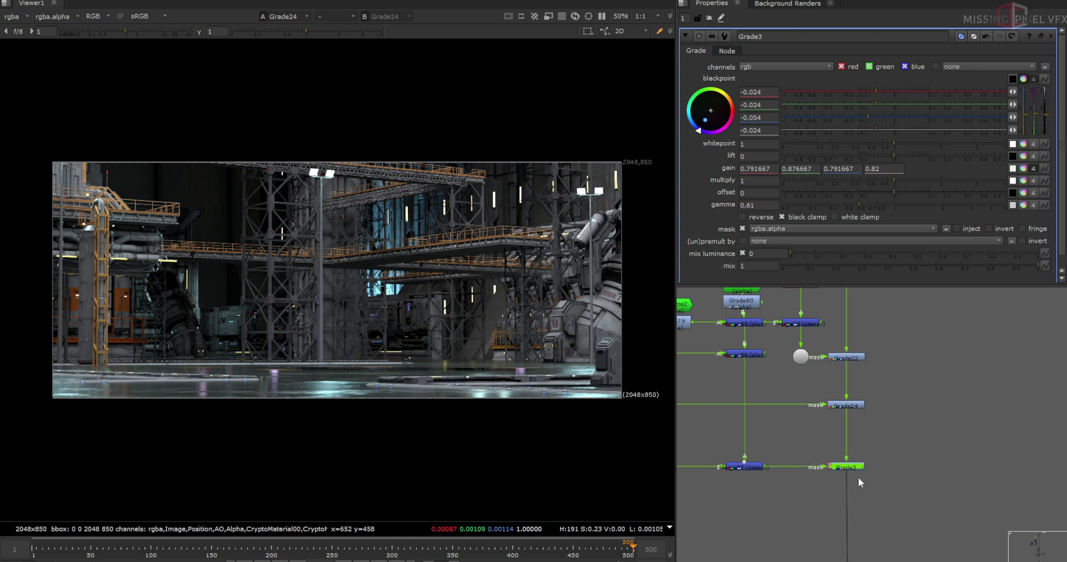
{"action": "key", "text": "1"}
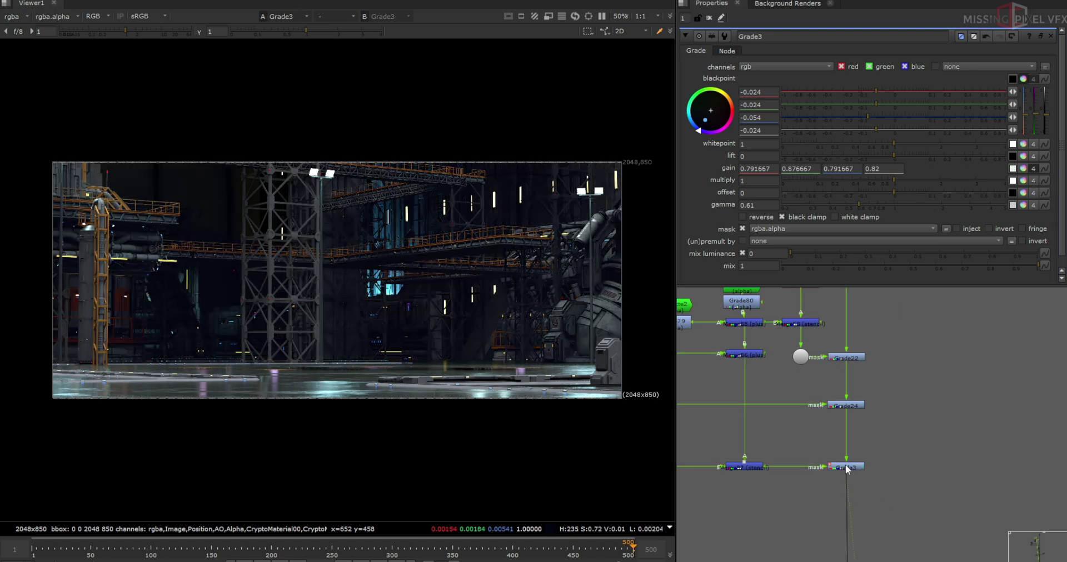
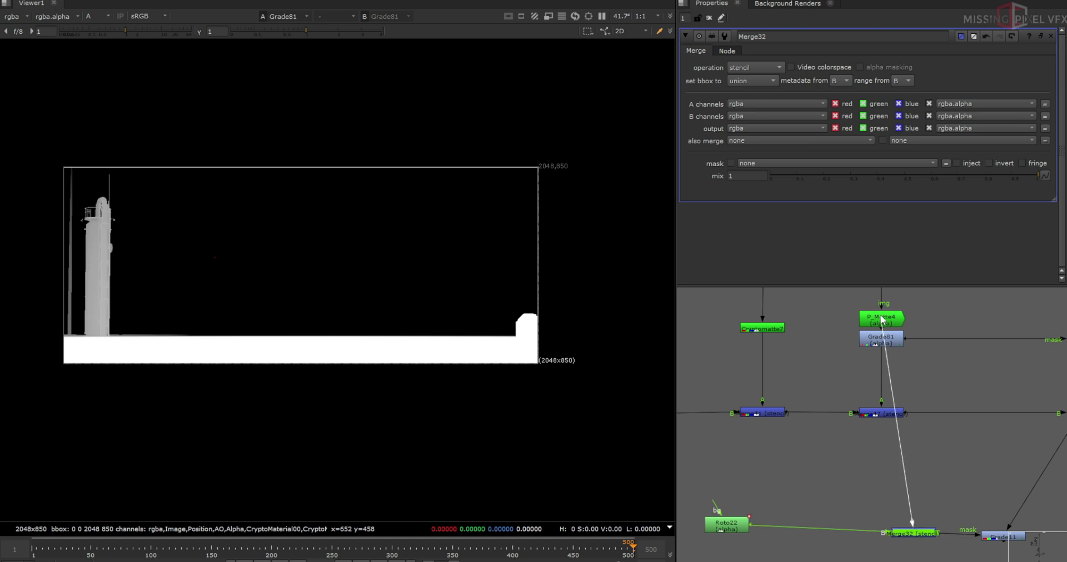
Step: View the alpha of the Merge32 stencil and toggle the node off and on to compare the cut-out
{"action": "middle_click_drag", "start_coordinate": [900, 456], "coordinate": [843, 419]}
{"action": "left_click", "coordinate": [948, 500]}
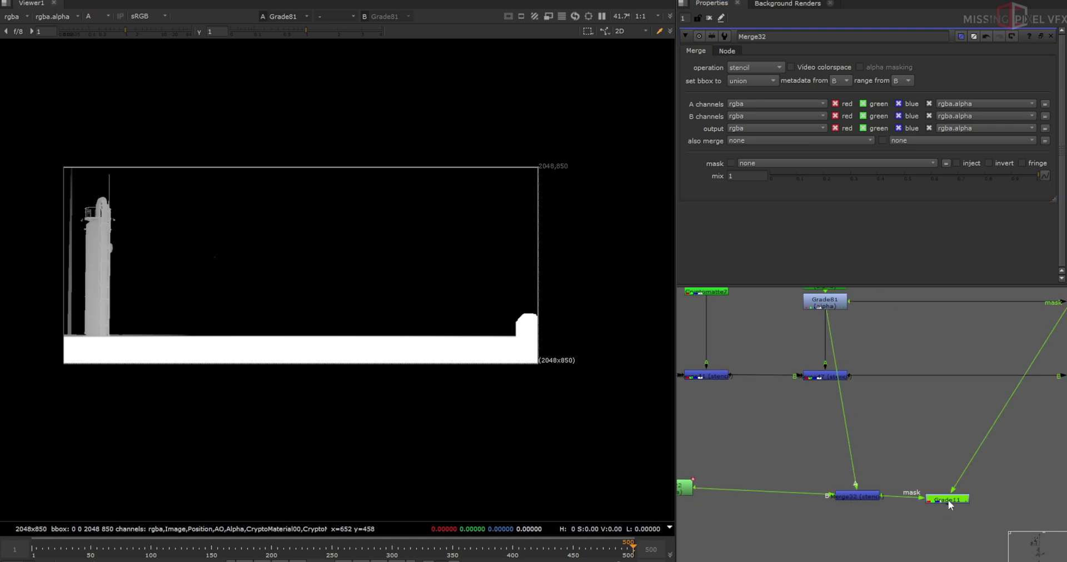
{"action": "left_click", "coordinate": [859, 496]}
{"action": "key", "text": "1"}
{"action": "left_click", "coordinate": [861, 498]}
{"action": "key", "text": "d"}
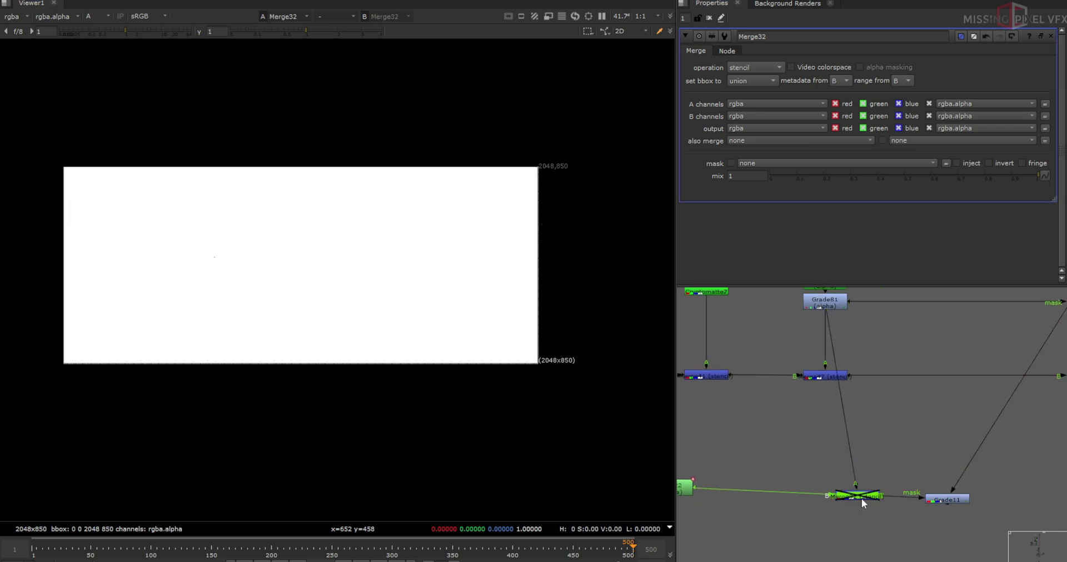
{"action": "key", "text": "d"}
{"action": "key", "text": "d"}
{"action": "key", "text": "d"}
Step: View the tower matte of Cryptomatte7 in alpha, then its colour preview
{"action": "left_click", "coordinate": [792, 451]}
{"action": "scroll", "coordinate": [793, 450], "scroll_direction": "down", "scroll_amount": 2}
{"action": "middle_click_drag", "start_coordinate": [792, 451], "coordinate": [928, 483]}
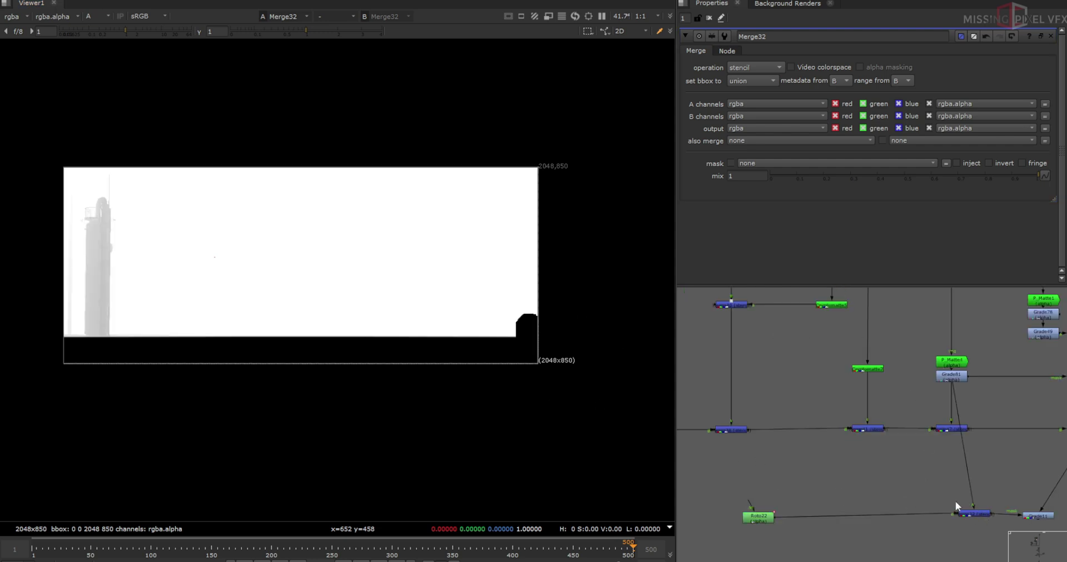
{"action": "left_click", "coordinate": [867, 369]}
{"action": "key", "text": "1"}
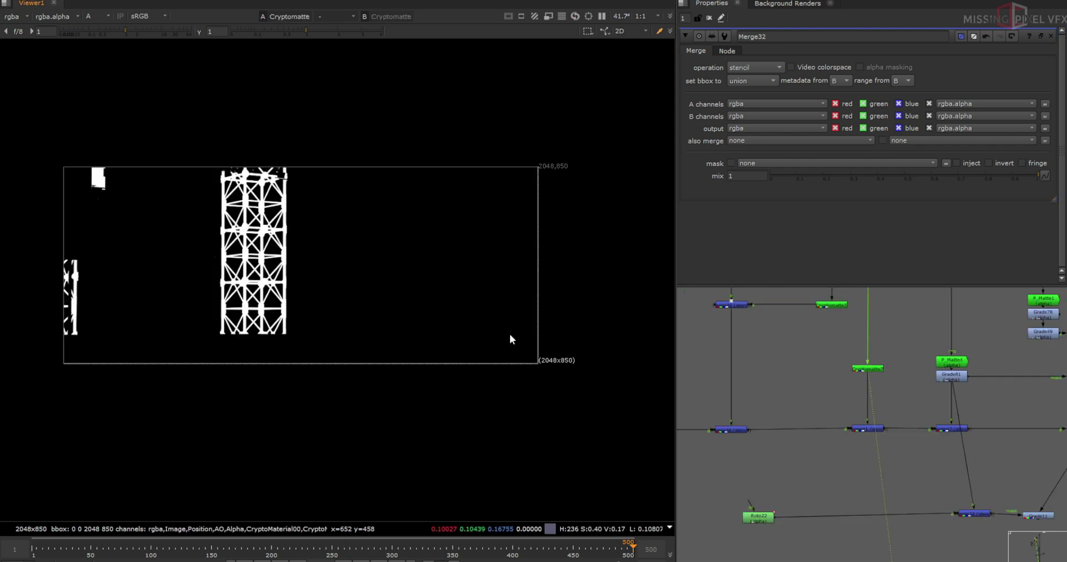
{"action": "key", "text": "a"}
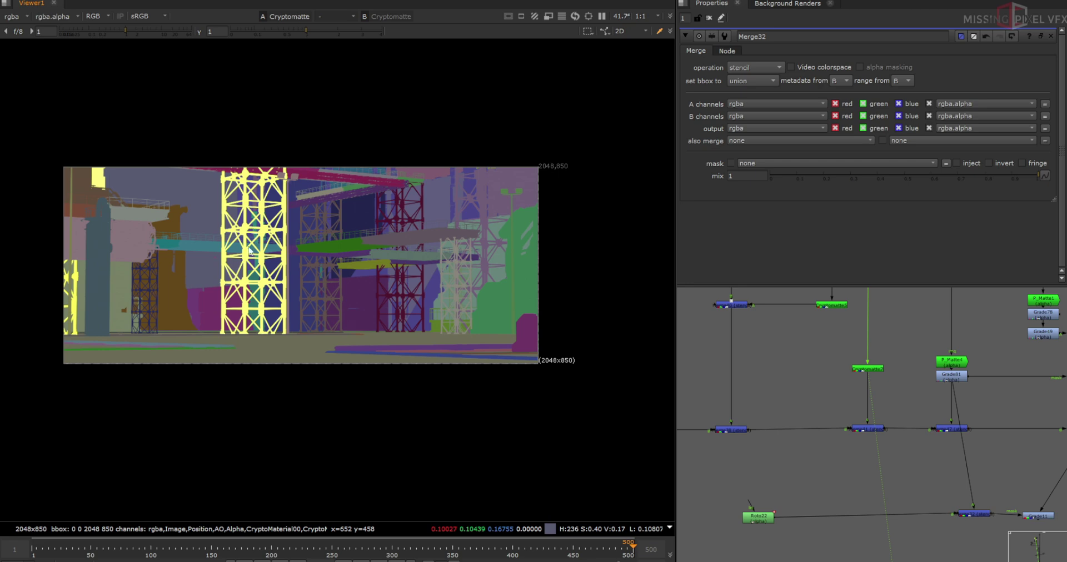
Step: Insert a stencil Merge between Roto22 and Merge32 with Cryptomatte7 as its A input, and view the Merge32 alpha
{"action": "left_click", "coordinate": [938, 496]}
{"action": "key", "text": "m"}
{"action": "left_click_drag", "start_coordinate": [937, 496], "coordinate": [863, 368]}
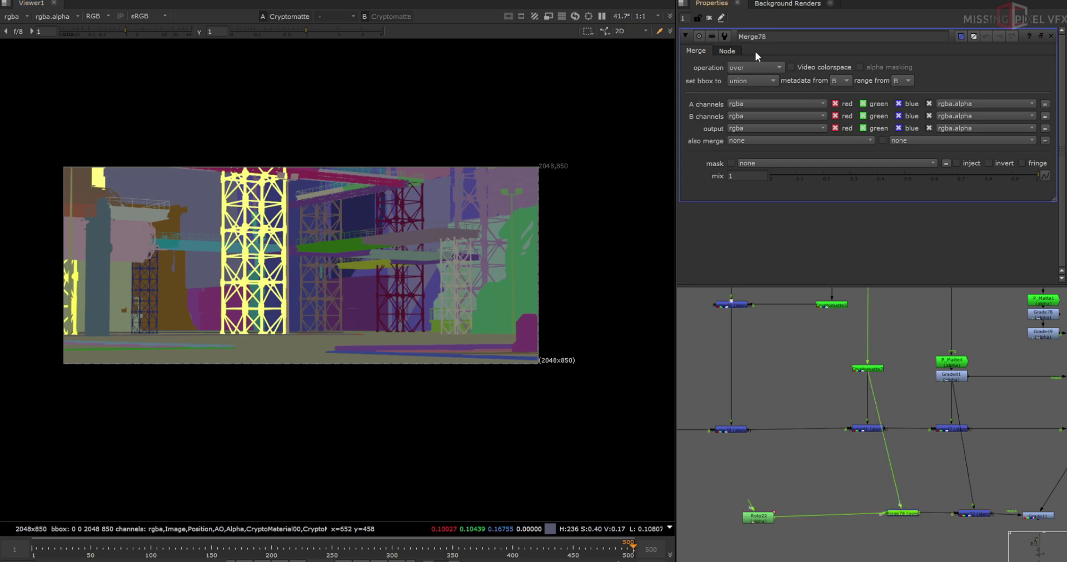
{"action": "left_click", "coordinate": [754, 67]}
{"action": "left_click", "coordinate": [753, 271]}
{"action": "left_click_drag", "start_coordinate": [970, 506], "coordinate": [972, 510]}
{"action": "key", "text": "1"}
{"action": "key", "text": "a"}
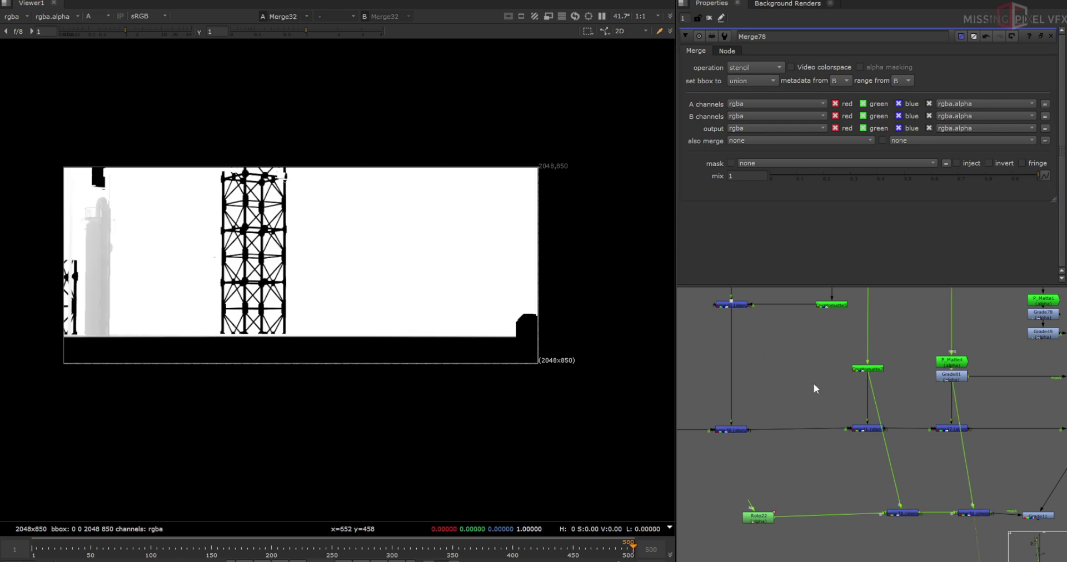
Step: View the P_Matte5 alpha at frame 246, followed by the combined matte at Merge39
{"action": "scroll", "coordinate": [791, 452], "scroll_direction": "down", "scroll_amount": 1}
{"action": "middle_click_drag", "start_coordinate": [791, 454], "coordinate": [856, 472]}
{"action": "middle_click_drag", "start_coordinate": [811, 361], "coordinate": [812, 409]}
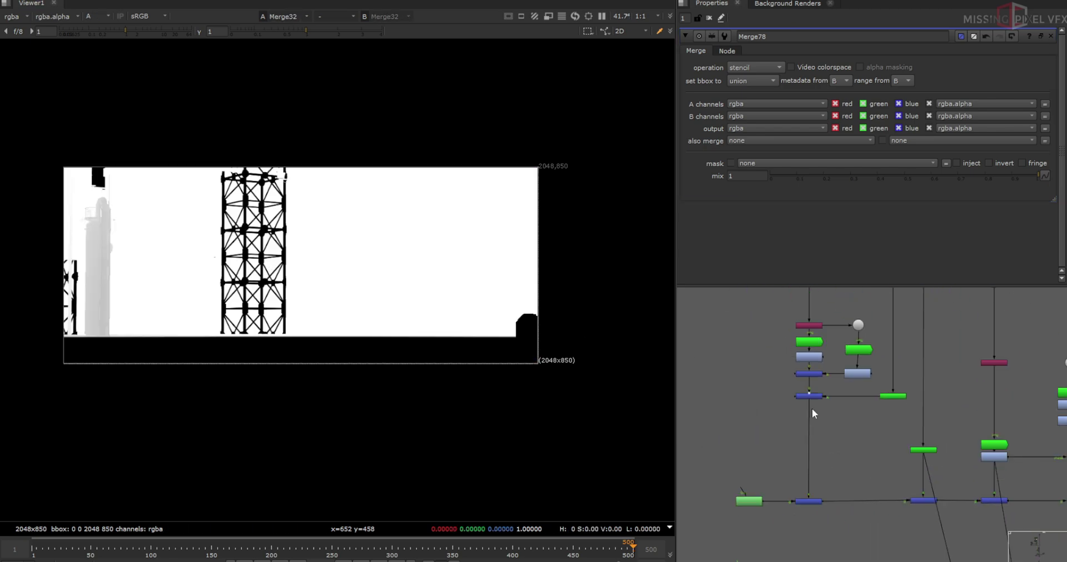
{"action": "left_click", "coordinate": [809, 353]}
{"action": "key", "text": "1"}
{"action": "key", "text": "a"}
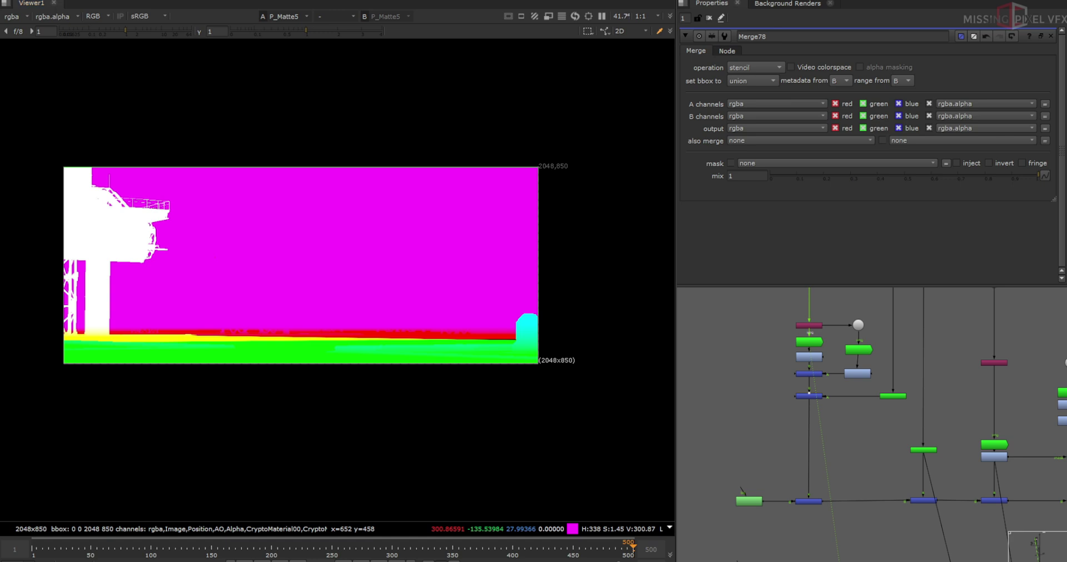
{"action": "left_click", "coordinate": [327, 550]}
{"action": "key", "text": "a"}
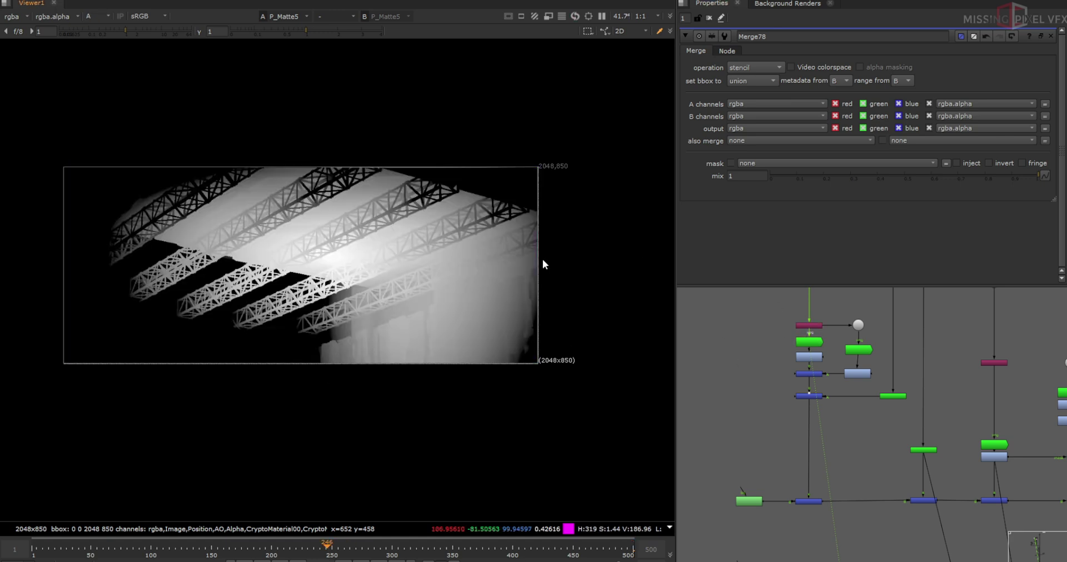
{"action": "left_click", "coordinate": [808, 374]}
{"action": "key", "text": "1"}
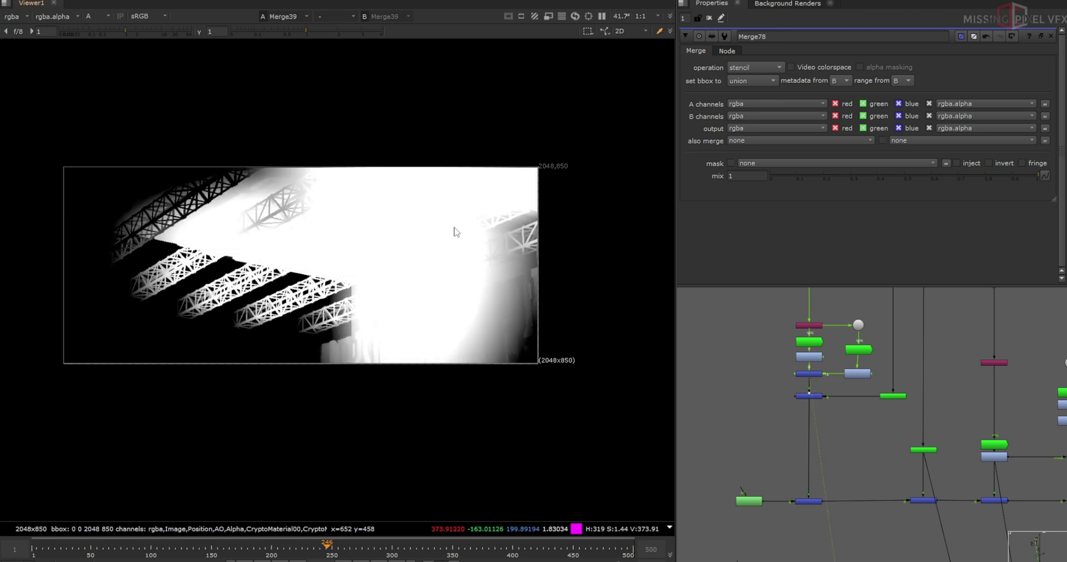
Step: Paste a copy of the stencil Merge after Roto22 and connect its A input to the merge below Merge39
{"action": "middle_click_drag", "start_coordinate": [840, 484], "coordinate": [814, 400]}
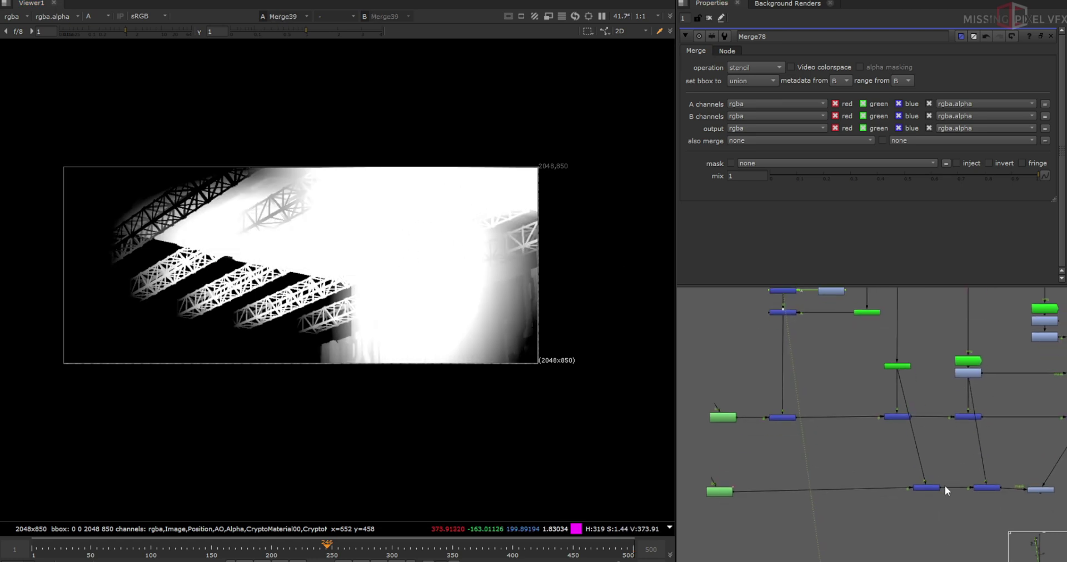
{"action": "left_click", "coordinate": [934, 487]}
{"action": "key", "text": "ctrl+c"}
{"action": "left_click", "coordinate": [818, 473]}
{"action": "key", "text": "ctrl+v"}
{"action": "left_click_drag", "start_coordinate": [815, 468], "coordinate": [783, 313]}
Step: View the alpha of the stencil merges along the Roto22 chain up to Merge32
{"action": "key", "text": "1"}
{"action": "left_click", "coordinate": [959, 495]}
{"action": "left_click", "coordinate": [929, 488]}
{"action": "key", "text": "1"}
{"action": "left_click", "coordinate": [984, 489]}
{"action": "key", "text": "1"}
{"action": "middle_click_drag", "start_coordinate": [1008, 485], "coordinate": [889, 485]}
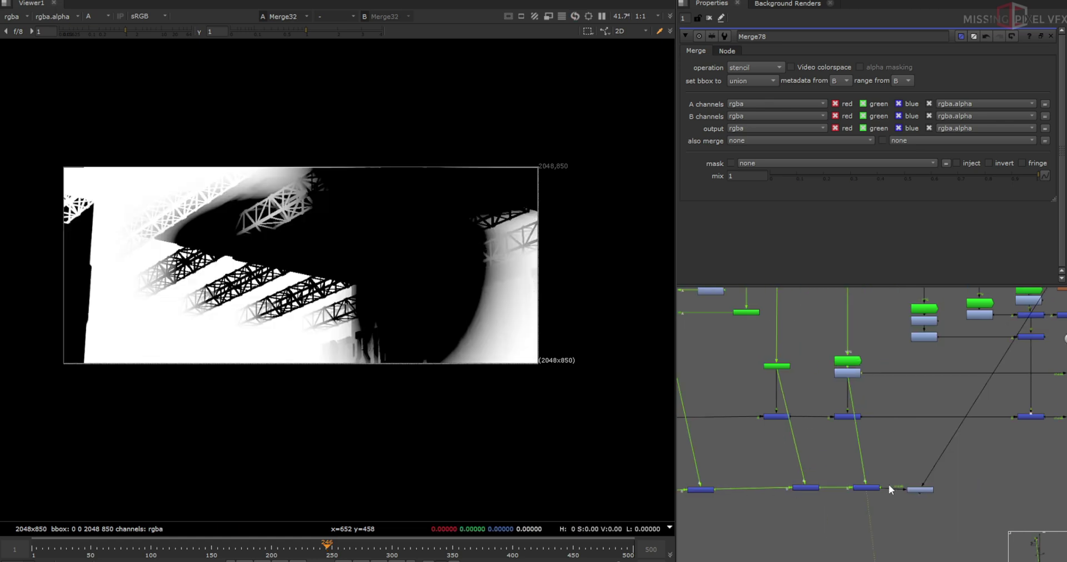
Step: View the Grade11 result in full colour
{"action": "left_click_drag", "start_coordinate": [914, 491], "coordinate": [915, 489]}
{"action": "key", "text": "1"}
{"action": "key", "text": "a"}
{"action": "left_click", "coordinate": [861, 491]}
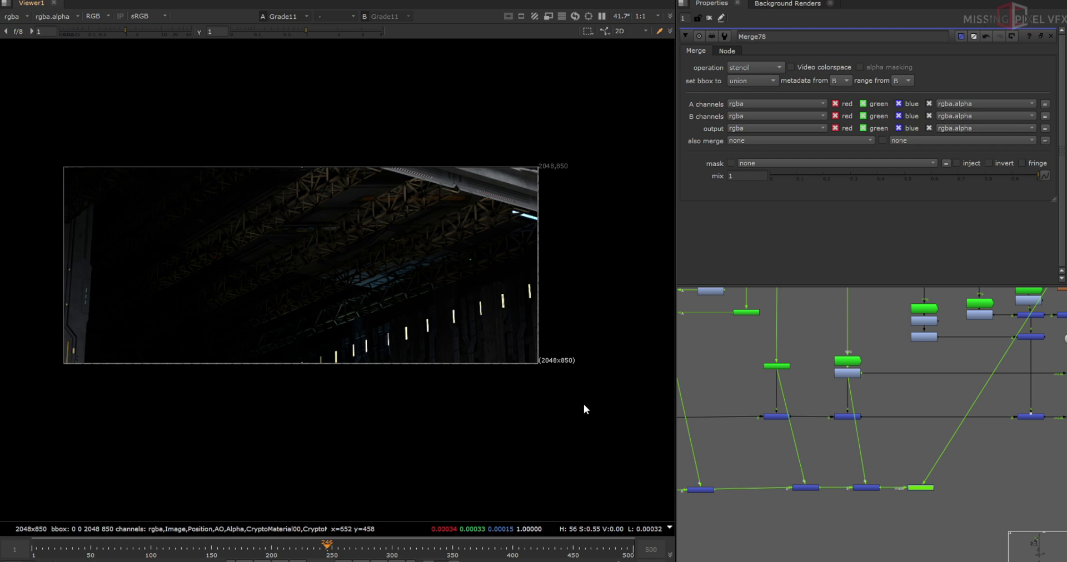
Step: View Roto22 and the Merge32 alpha, then the Grade11 result in full colour near frame 500
{"action": "scroll", "coordinate": [957, 486], "scroll_direction": "left", "scroll_amount": 7}
{"action": "left_click", "coordinate": [704, 488]}
{"action": "key", "text": "1"}
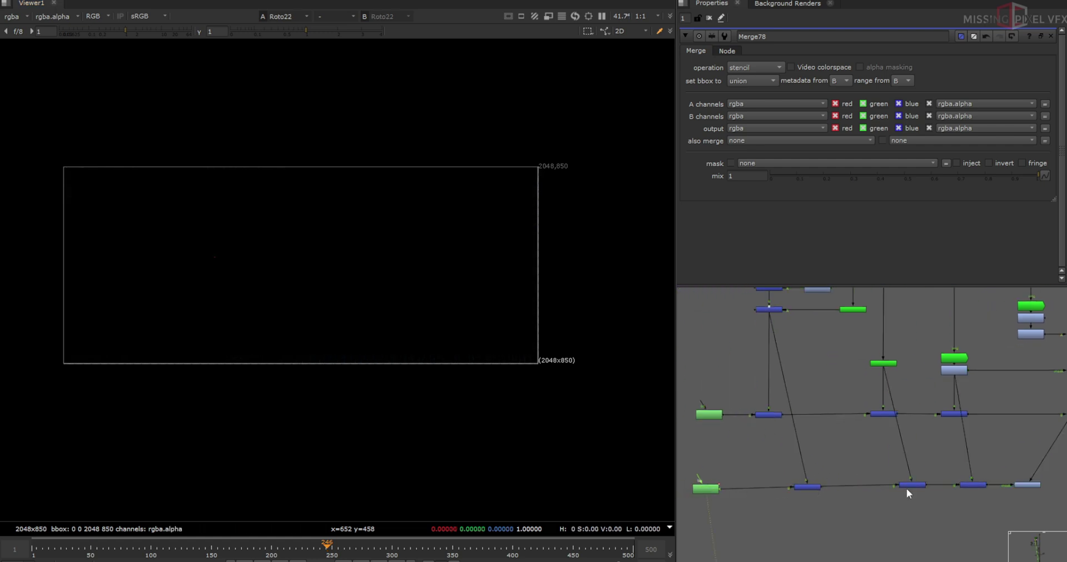
{"action": "left_click", "coordinate": [969, 488]}
{"action": "key", "text": "1"}
{"action": "key", "text": "a"}
{"action": "scroll", "coordinate": [259, 249], "scroll_direction": "down", "scroll_amount": 3}
{"action": "middle_click_drag", "start_coordinate": [1023, 488], "coordinate": [865, 476]}
{"action": "left_click", "coordinate": [865, 475]}
{"action": "key", "text": "1"}
{"action": "key", "text": "a"}
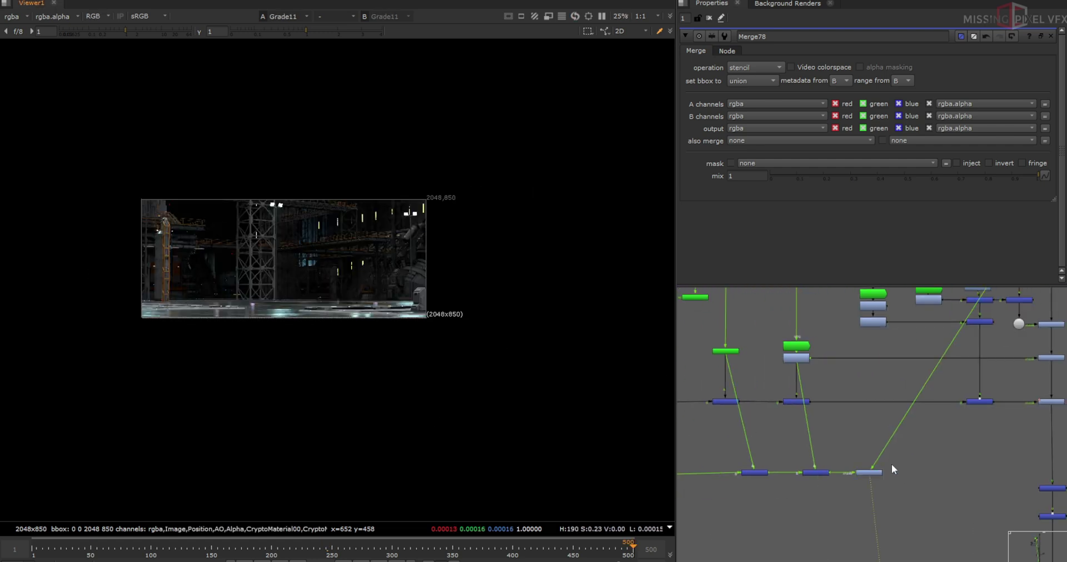
Step: Toggle Grade11 off and on to compare the hangar with and without the masked darkening
{"action": "left_click_drag", "start_coordinate": [903, 462], "coordinate": [835, 502]}
{"action": "left_click_drag", "start_coordinate": [241, 191], "coordinate": [273, 299]}
{"action": "scroll", "coordinate": [243, 233], "scroll_direction": "up", "scroll_amount": 3}
{"action": "left_click_drag", "start_coordinate": [237, 170], "coordinate": [294, 338]}
{"action": "key", "text": "d"}
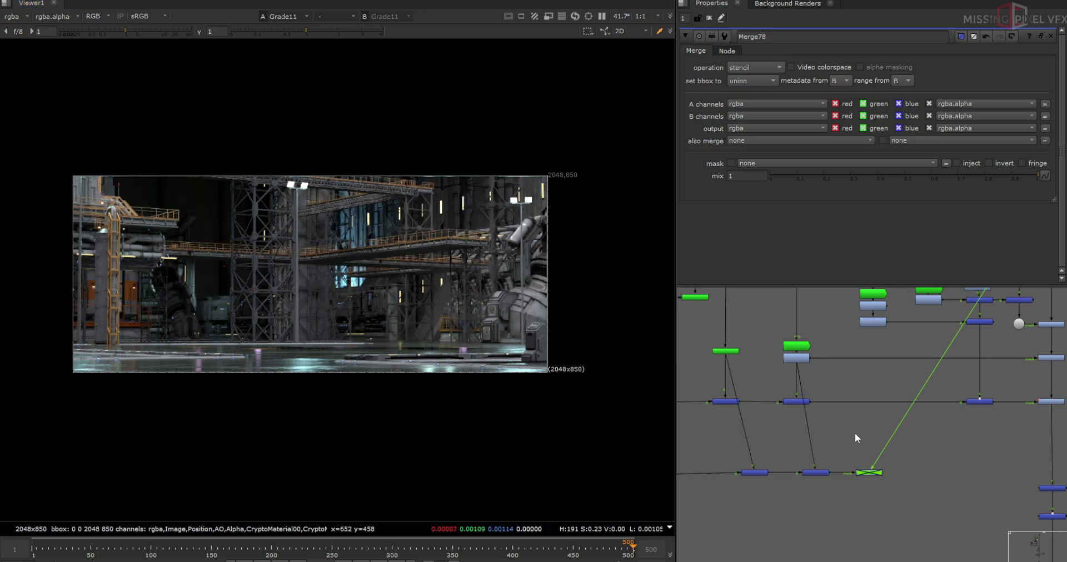
{"action": "key", "text": "d"}
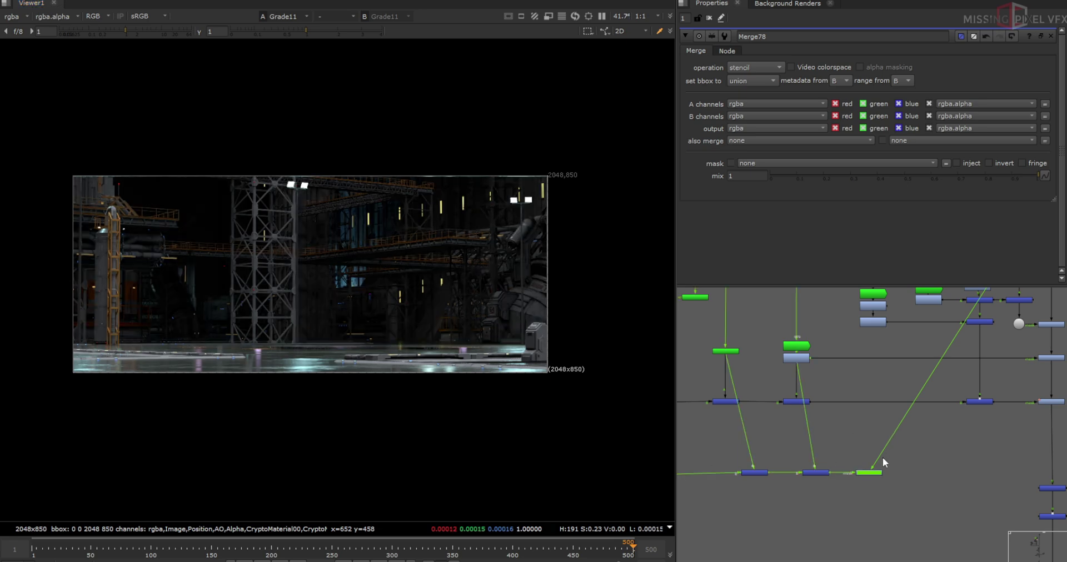
Step: Examine the Shuffle10 emission branch and view the SPOT_LIGHT_Crypto1 matte selection
{"action": "scroll", "coordinate": [882, 458], "scroll_direction": "down", "scroll_amount": 3}
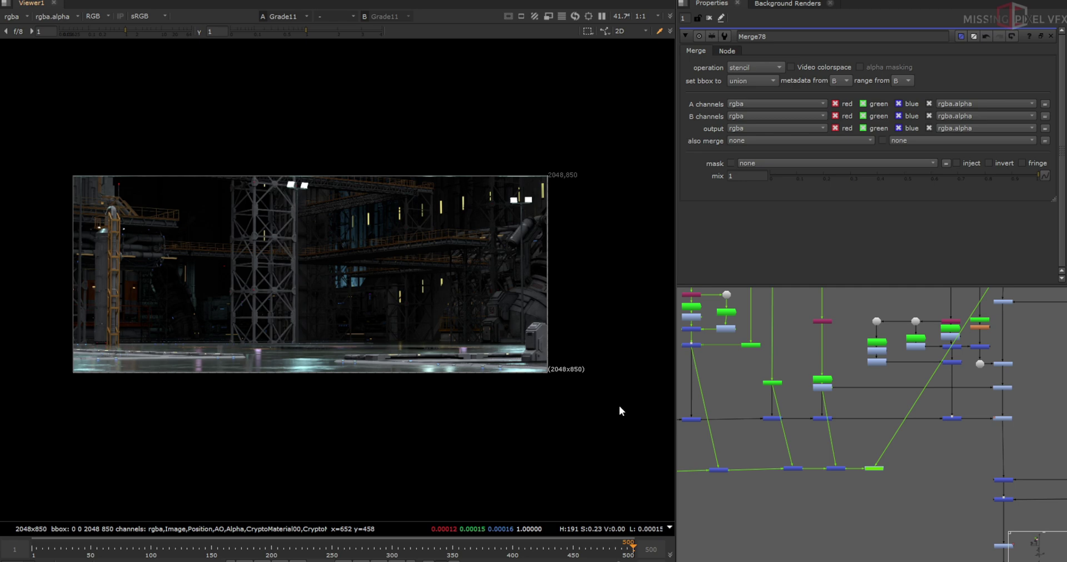
{"action": "middle_click_drag", "start_coordinate": [879, 464], "coordinate": [892, 461]}
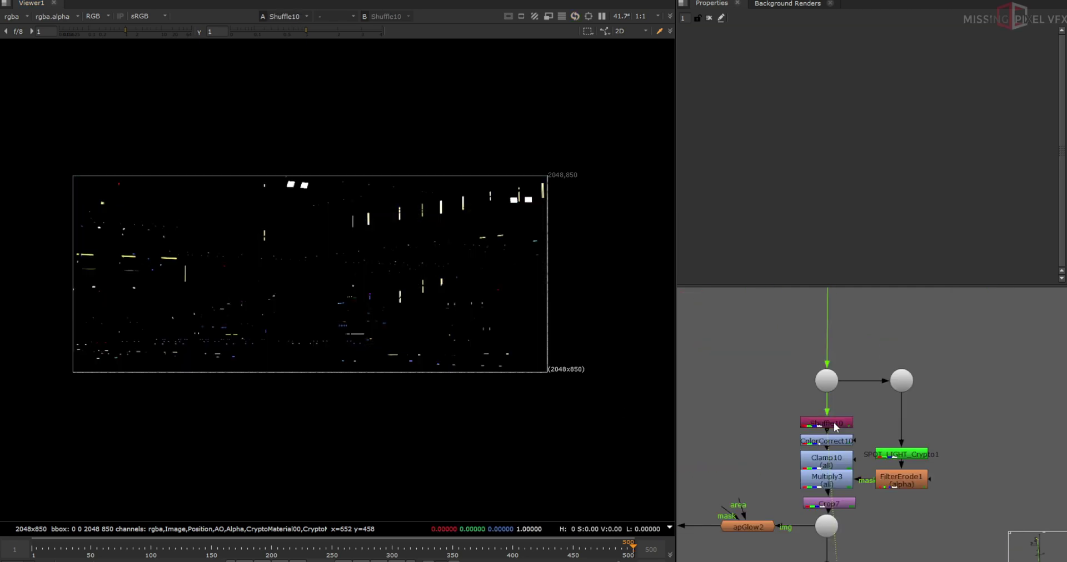
{"action": "scroll", "coordinate": [835, 426], "scroll_direction": "down", "scroll_amount": 3}
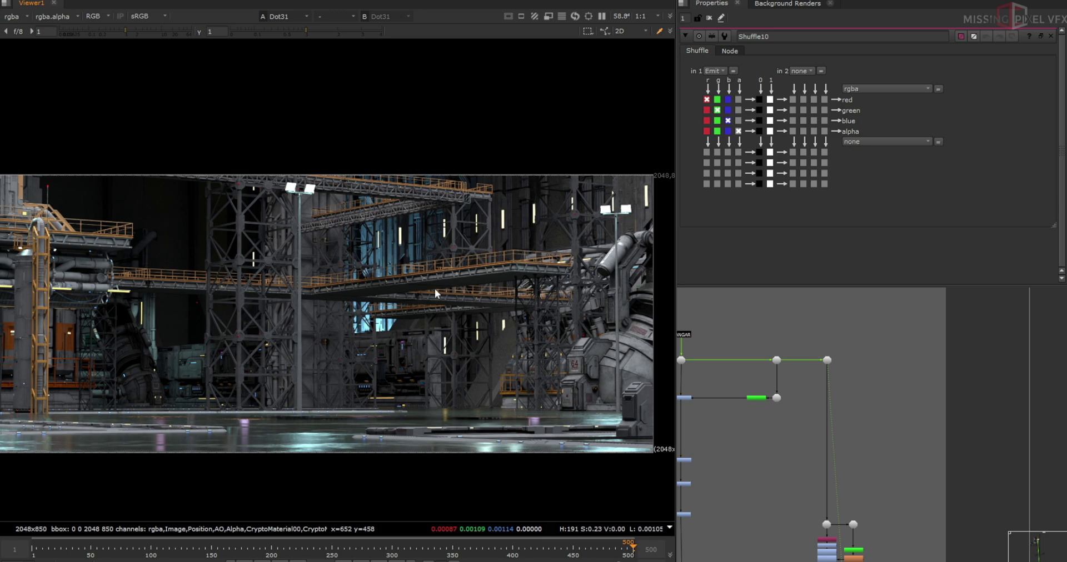
{"action": "scroll", "coordinate": [828, 439], "scroll_direction": "up", "scroll_amount": 5}
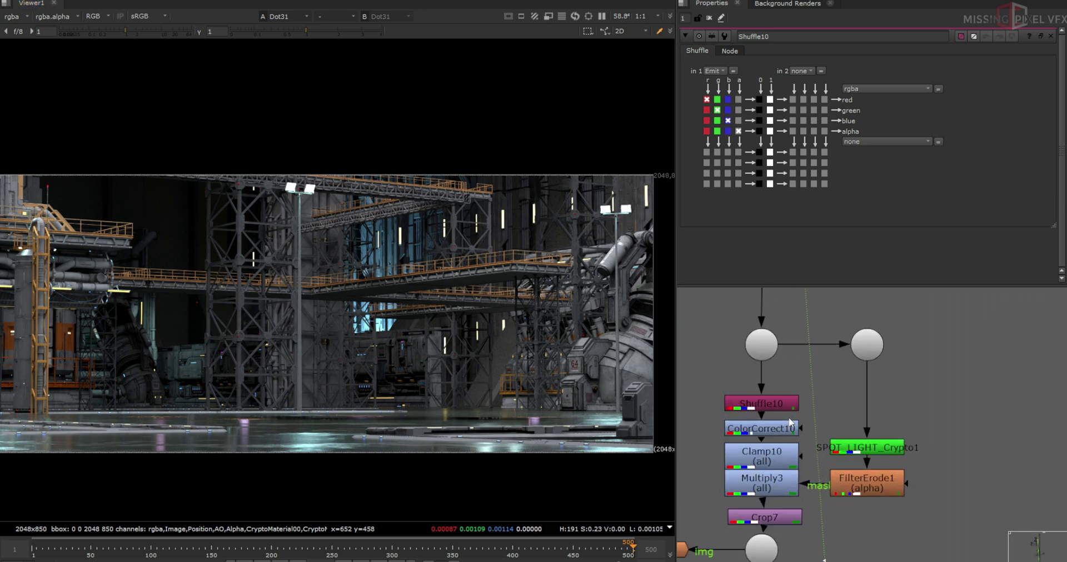
{"action": "left_click", "coordinate": [869, 448]}
{"action": "key", "text": "1"}
Step: Add a Cryptomatte node fed from the dot above SPOT_LIGHT_Crypto1
{"action": "key", "text": "Tab"}
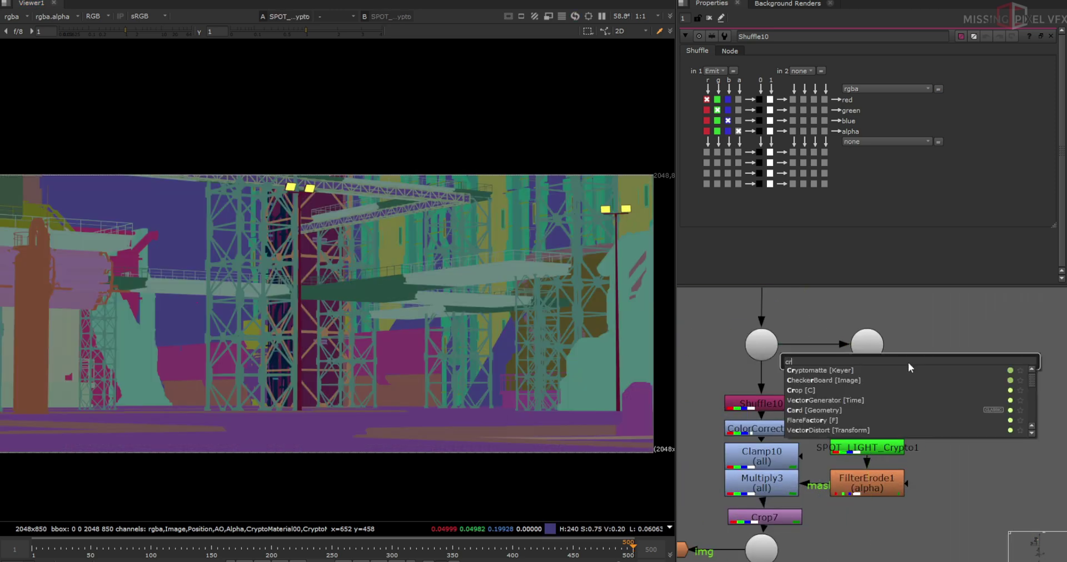
{"action": "type", "text": "crypto"}
{"action": "key", "text": "Return"}
{"action": "left_click_drag", "start_coordinate": [900, 346], "coordinate": [875, 342]}
{"action": "left_click", "coordinate": [867, 345]}
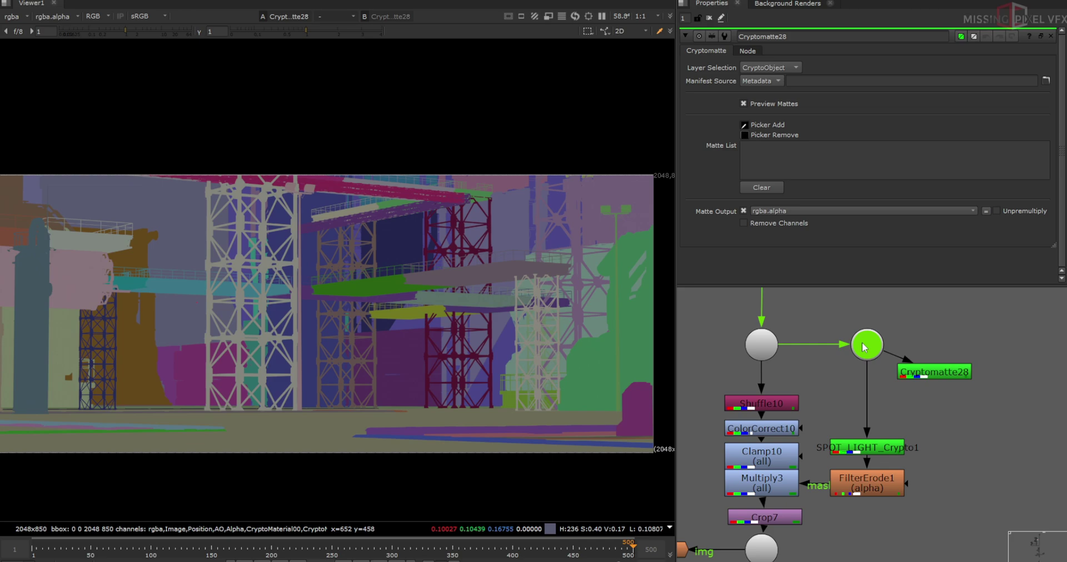
Step: Compare the hangar strip lights in the beauty render with Cryptomatte28, switching its layer selection to CryptoMaterial
{"action": "key", "text": "1"}
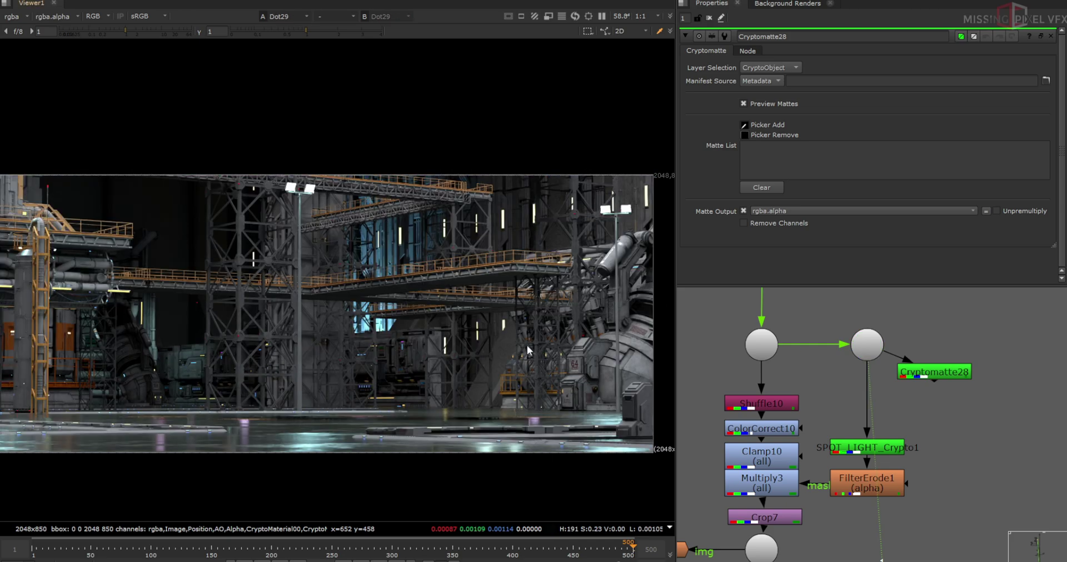
{"action": "scroll", "coordinate": [489, 292], "scroll_direction": "up", "scroll_amount": 10}
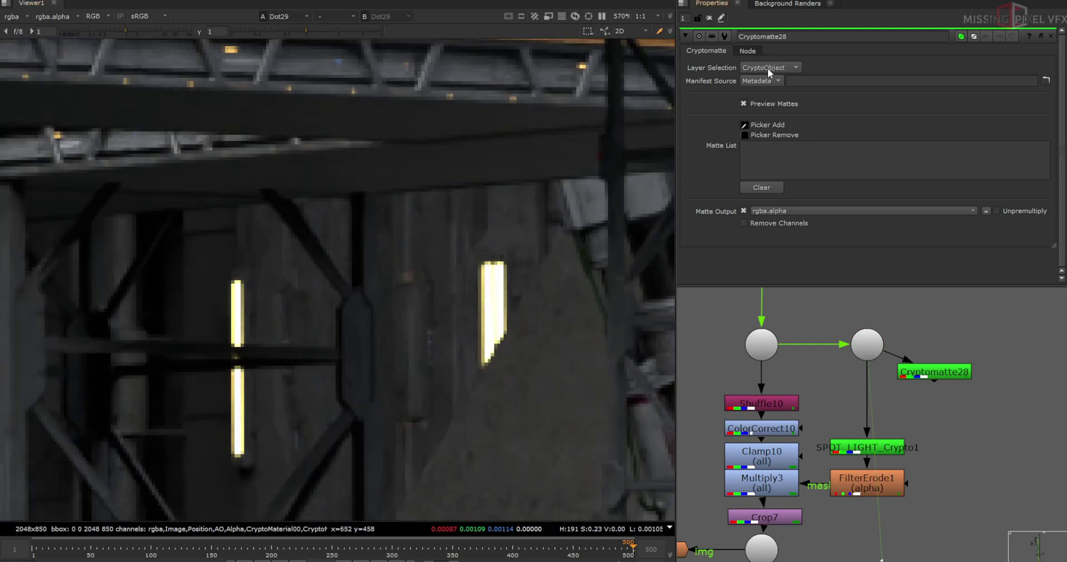
{"action": "left_click", "coordinate": [768, 67]}
{"action": "left_click", "coordinate": [765, 78]}
{"action": "key", "text": "1"}
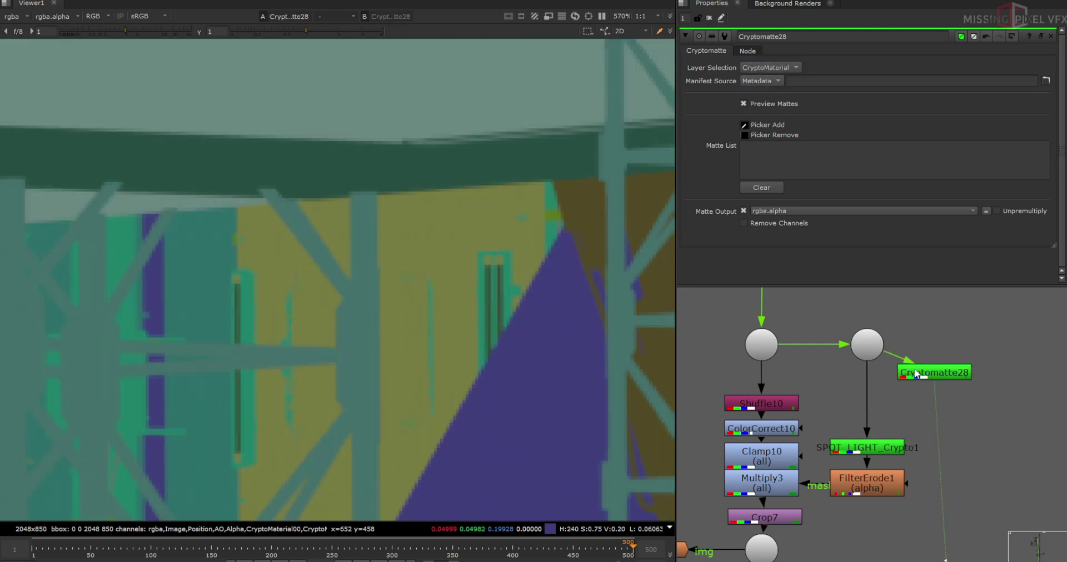
{"action": "scroll", "coordinate": [468, 288], "scroll_direction": "down", "scroll_amount": 8}
Step: Pick the strip-light material L_05_15.001 into Cryptomatte28's matte list, and delete the node after viewing the selection
{"action": "scroll", "coordinate": [470, 287], "scroll_direction": "up", "scroll_amount": 5}
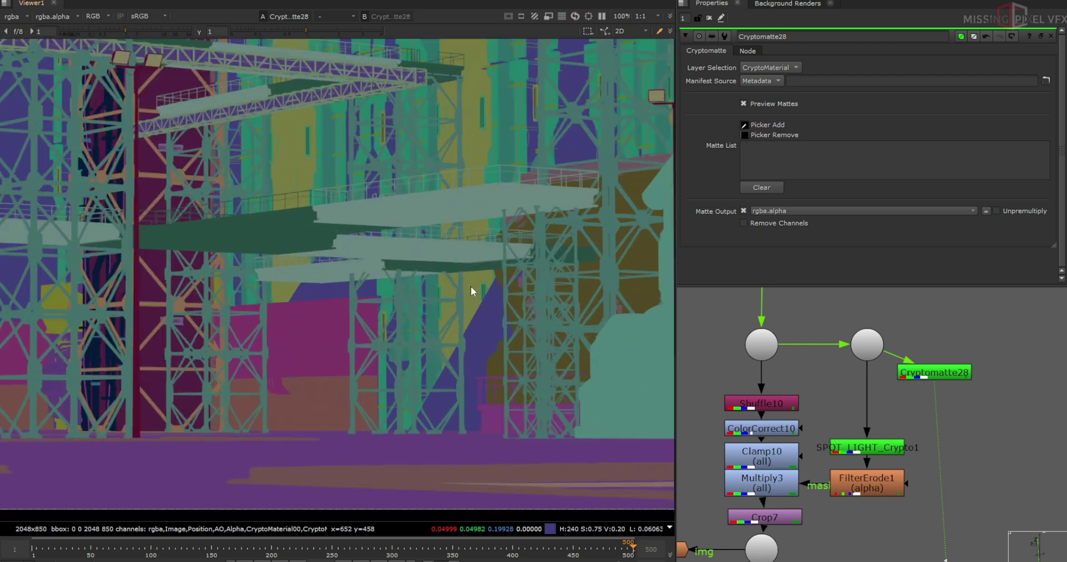
{"action": "left_click", "coordinate": [492, 267], "text": "ctrl"}
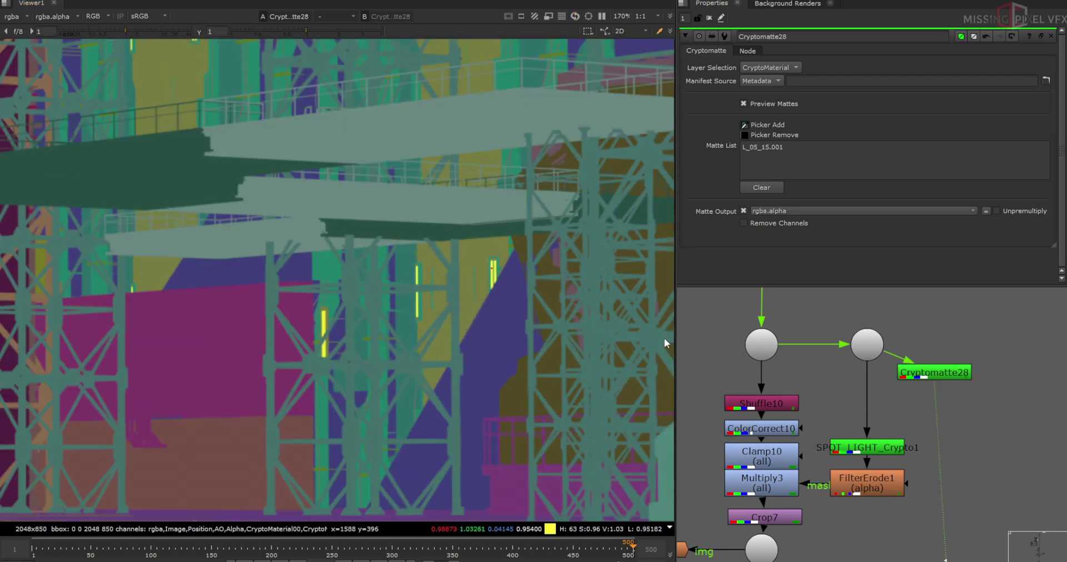
{"action": "scroll", "coordinate": [488, 316], "scroll_direction": "down", "scroll_amount": 2}
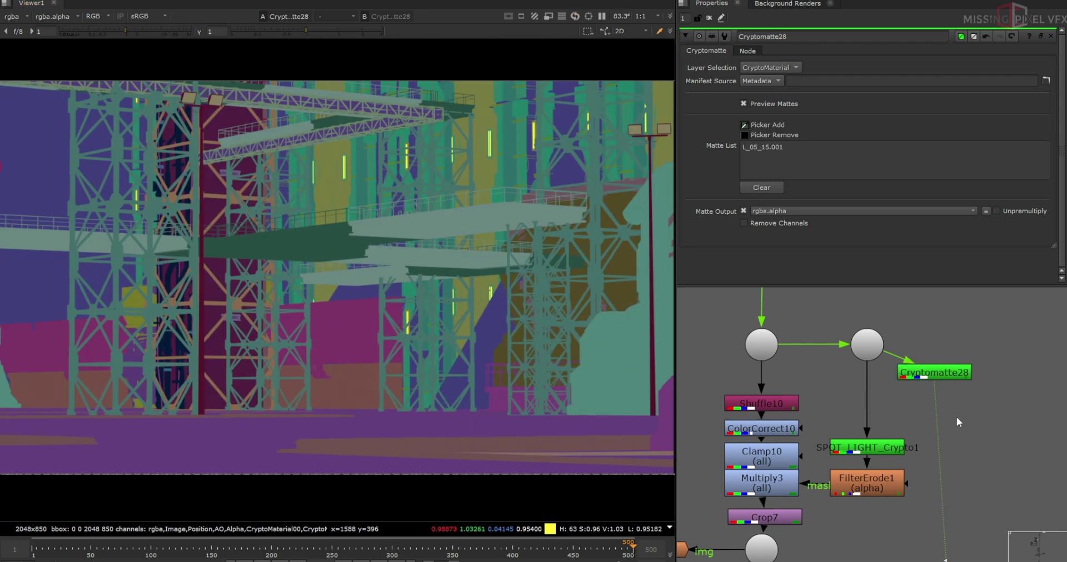
{"action": "key", "text": "Delete"}
Step: View Shuffle10 and check that its input layer is Emit
{"action": "left_click", "coordinate": [765, 410]}
{"action": "key", "text": "1"}
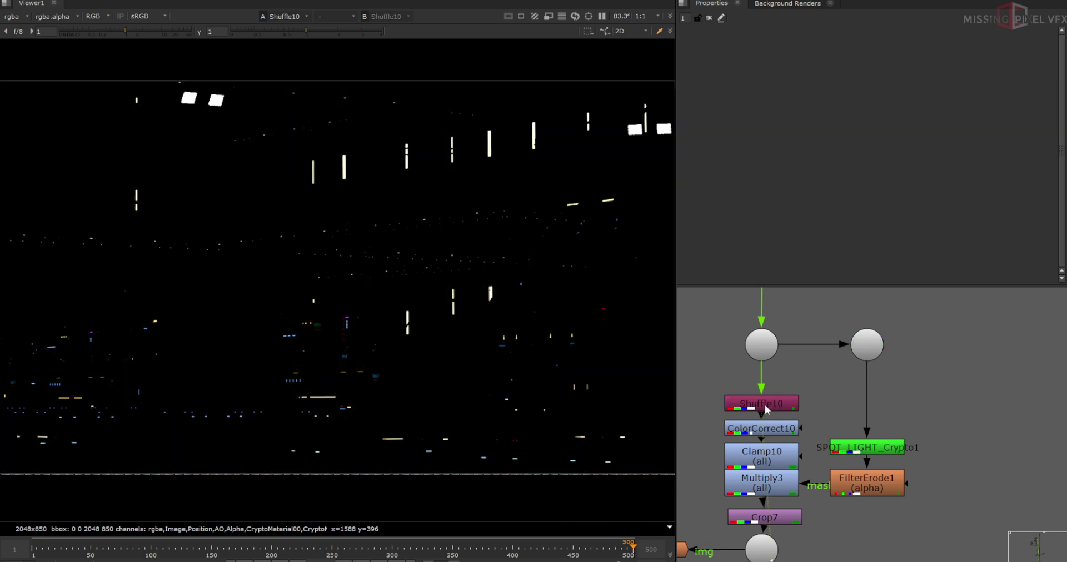
{"action": "double_click", "coordinate": [765, 409]}
{"action": "left_click", "coordinate": [717, 110]}
{"action": "left_click", "coordinate": [714, 71]}
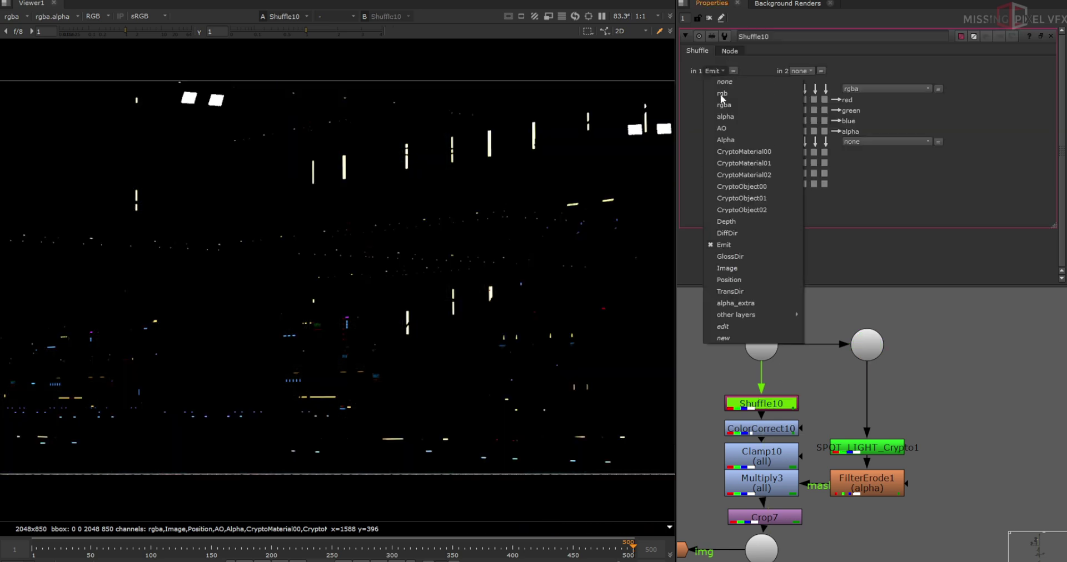
{"action": "left_click", "coordinate": [722, 244]}
Step: Add a Shuffle node from the dot above SPOT_LIGHT_Crypto1, set its input to Emit, and delete it after viewing
{"action": "left_click", "coordinate": [949, 401]}
{"action": "type", "text": "xs"}
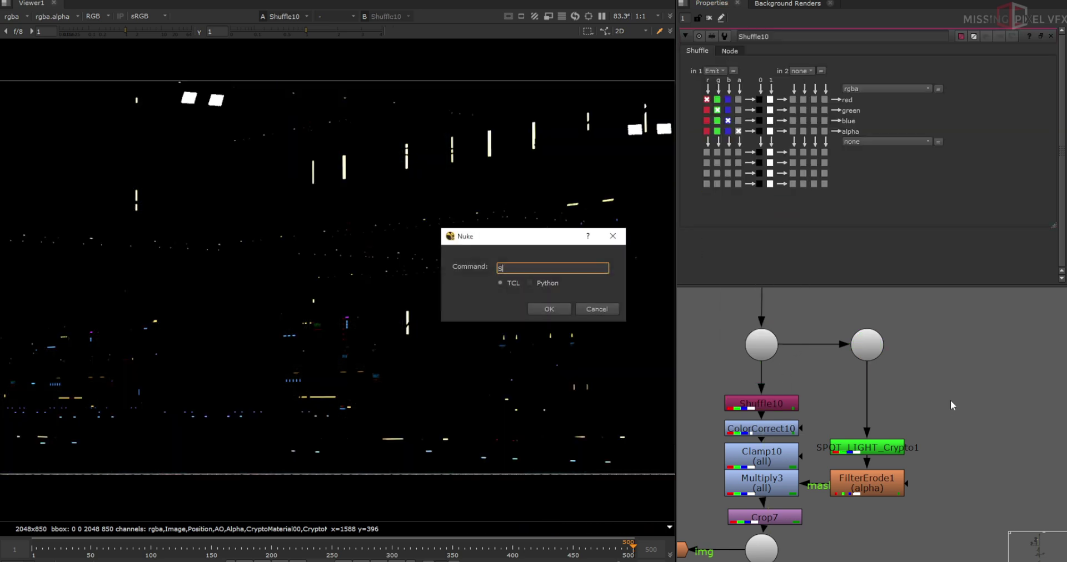
{"action": "type", "text": "huffle"}
{"action": "key", "text": "Return"}
{"action": "left_click", "coordinate": [713, 70]}
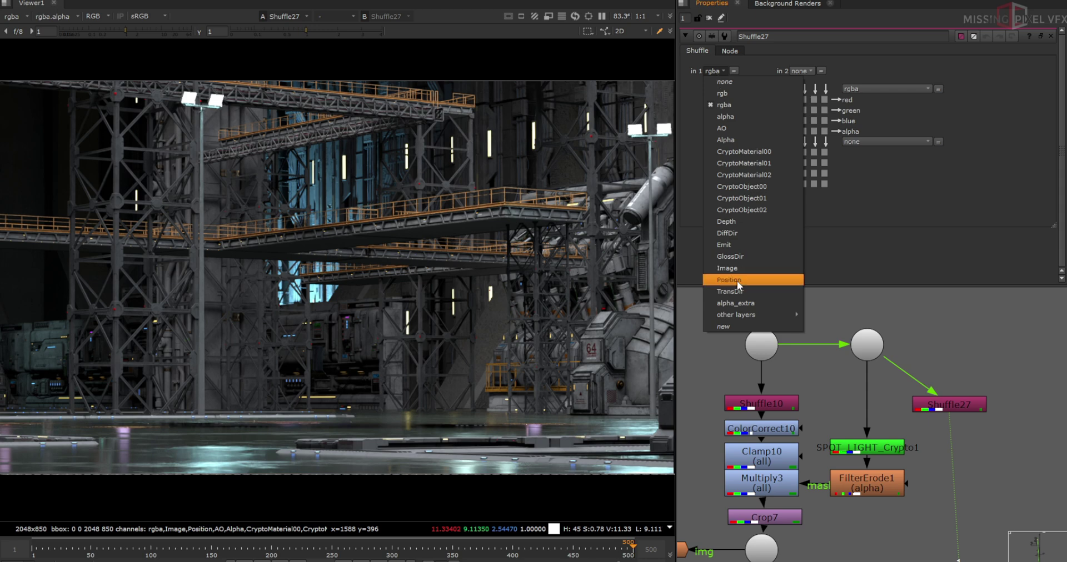
{"action": "left_click", "coordinate": [730, 244]}
{"action": "scroll", "coordinate": [491, 276], "scroll_direction": "down", "scroll_amount": 4}
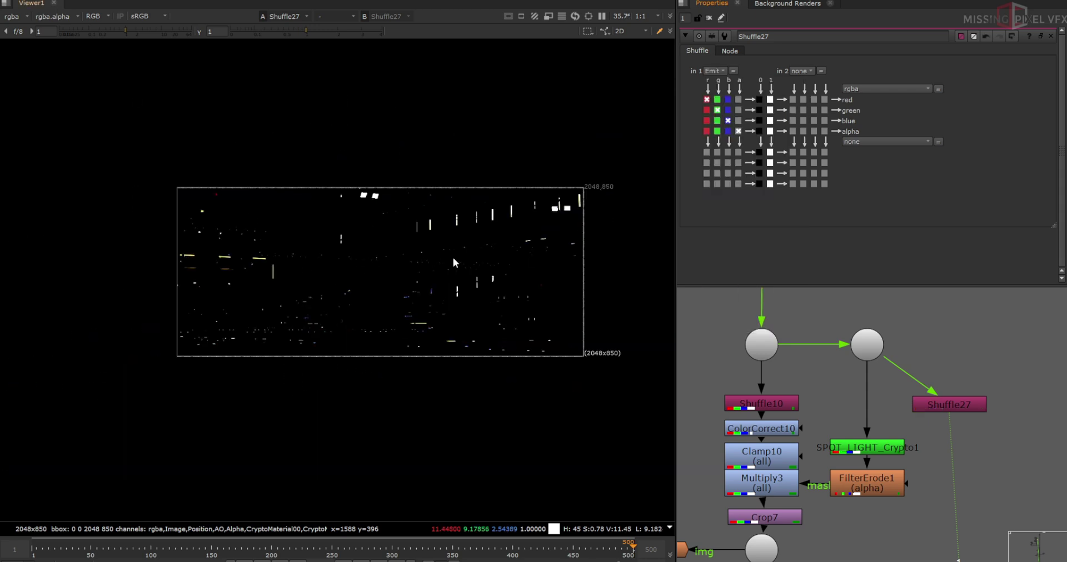
{"action": "key", "text": "Delete"}
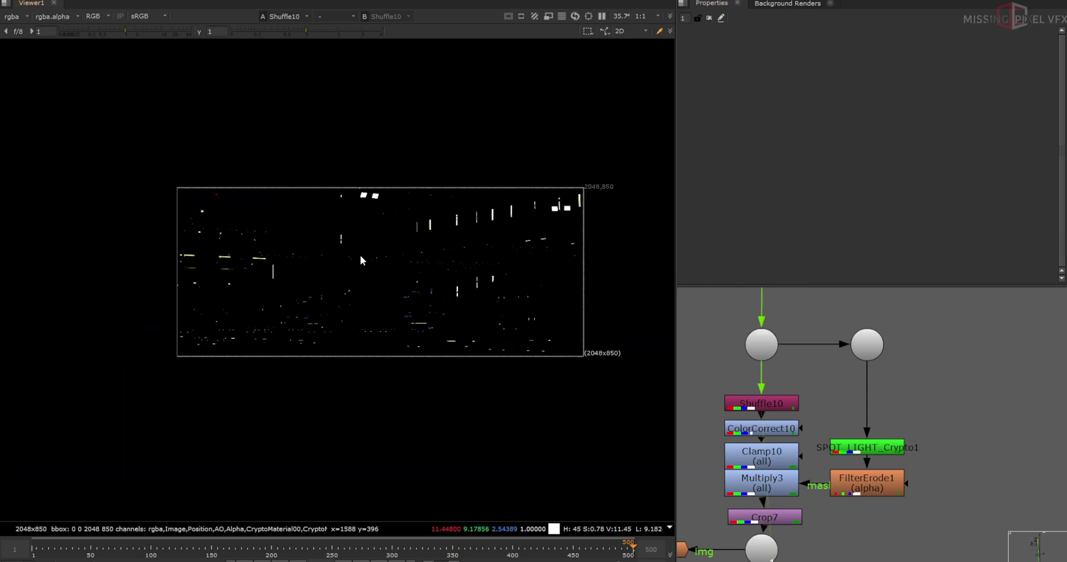
Step: View the emission branch through ColorCorrect10 and Multiply3 to the apGlow2 result
{"action": "left_click", "coordinate": [742, 429]}
{"action": "key", "text": "1"}
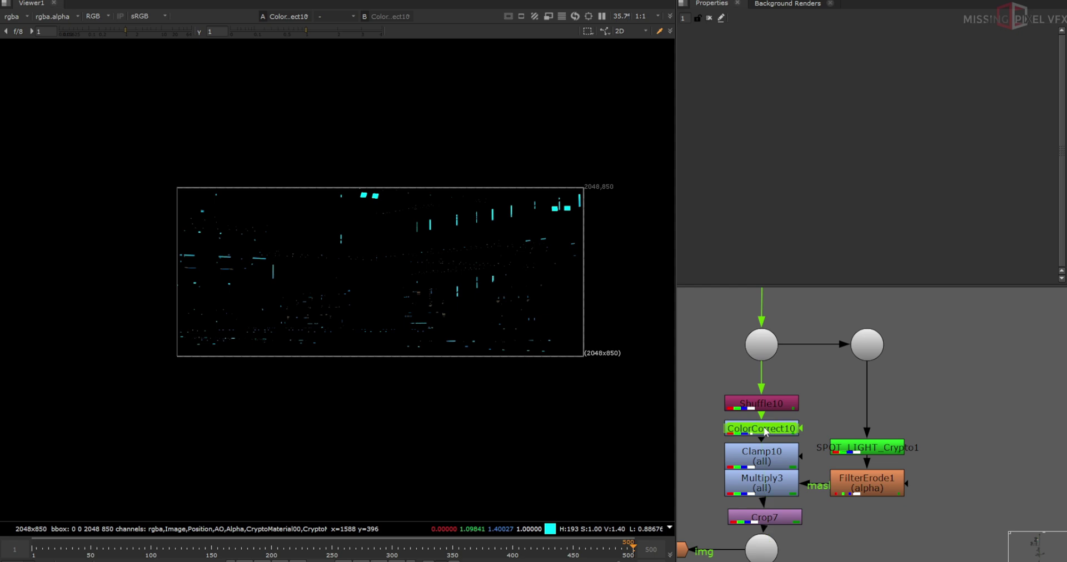
{"action": "left_click", "coordinate": [760, 466]}
{"action": "left_click", "coordinate": [769, 489]}
{"action": "key", "text": "1"}
{"action": "scroll", "coordinate": [776, 517], "scroll_direction": "down", "scroll_amount": 2}
{"action": "middle_click_drag", "start_coordinate": [776, 517], "coordinate": [893, 415]}
{"action": "left_click", "coordinate": [818, 438]}
{"action": "key", "text": "1"}
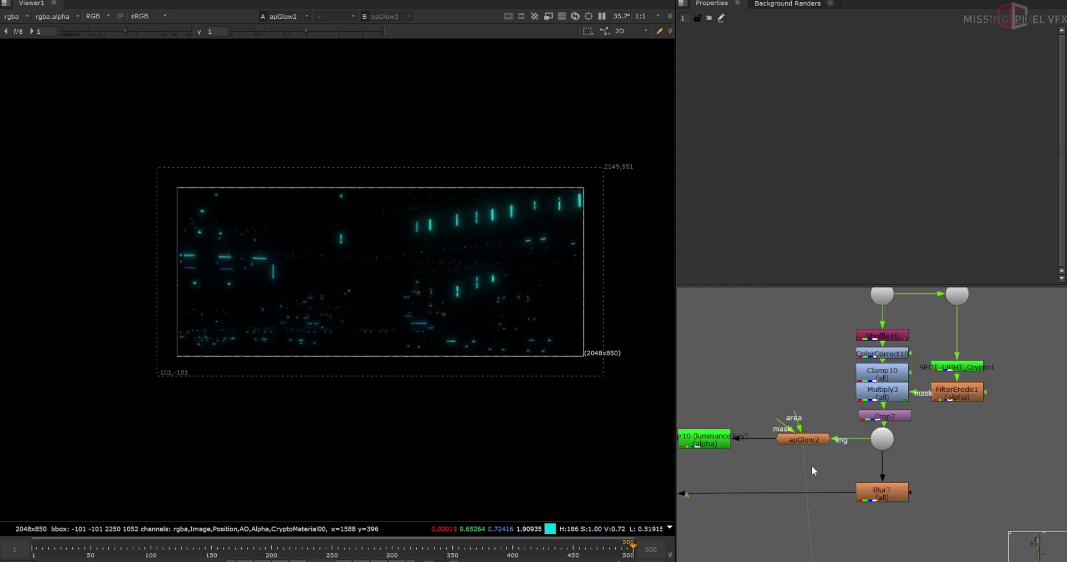
Step: View Merge15 and examine the glow added to the hangar strip lights
{"action": "middle_click_drag", "start_coordinate": [720, 450], "coordinate": [810, 433]}
{"action": "scroll", "coordinate": [805, 432], "scroll_direction": "down", "scroll_amount": 2}
{"action": "left_click", "coordinate": [791, 425]}
{"action": "key", "text": "1"}
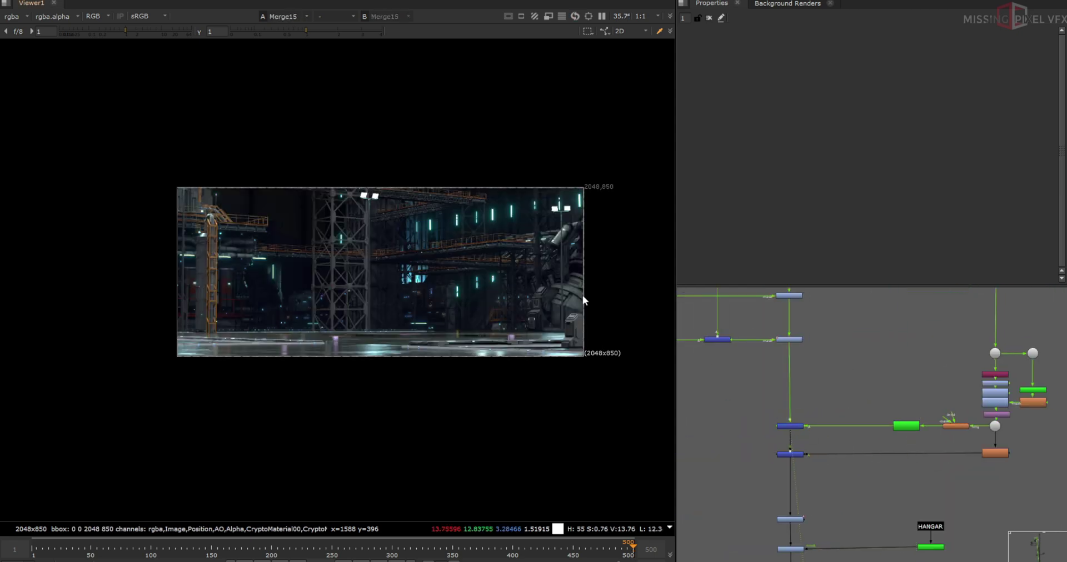
{"action": "left_click_drag", "start_coordinate": [847, 399], "coordinate": [731, 435]}
{"action": "scroll", "coordinate": [495, 211], "scroll_direction": "up", "scroll_amount": 6}
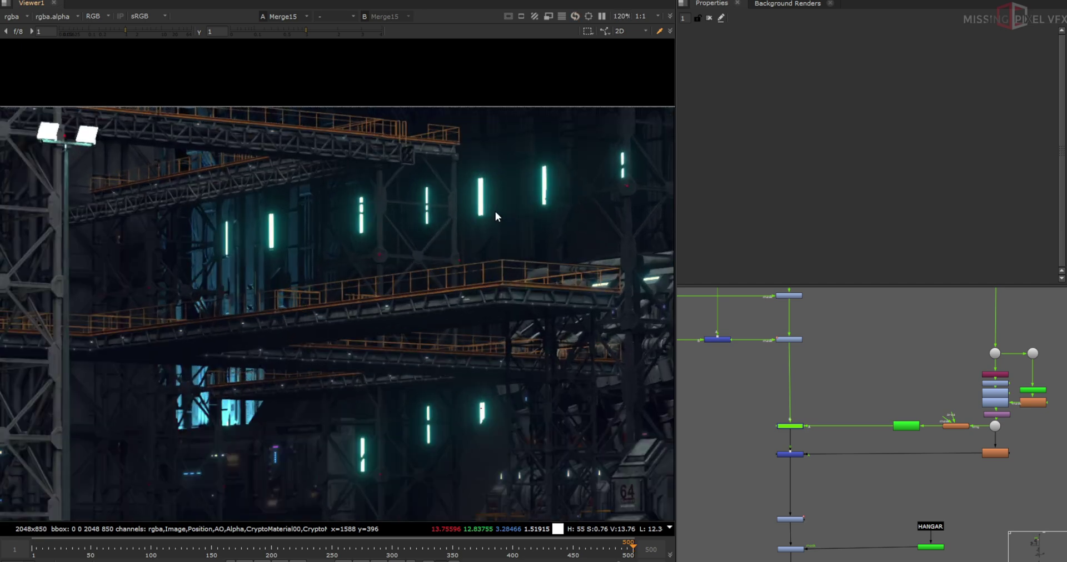
{"action": "key", "text": "d"}
Step: View the Blur7 light streaks and open the Blur7 settings
{"action": "left_click", "coordinate": [1004, 454]}
{"action": "key", "text": "1"}
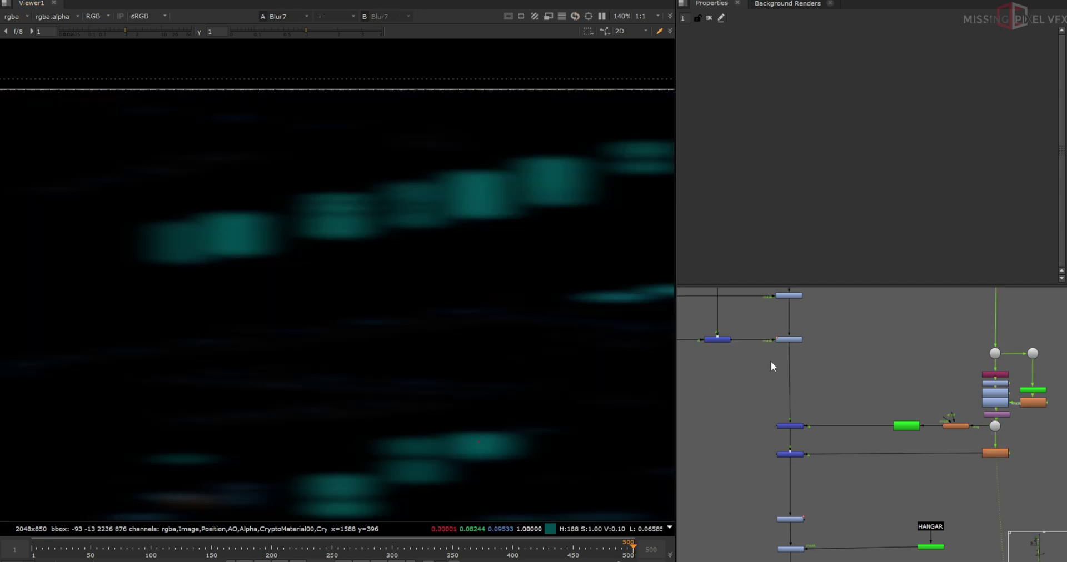
{"action": "scroll", "coordinate": [603, 290], "scroll_direction": "down", "scroll_amount": 3}
{"action": "scroll", "coordinate": [1031, 455], "scroll_direction": "up", "scroll_amount": 5}
{"action": "scroll", "coordinate": [922, 454], "scroll_direction": "down", "scroll_amount": 5}
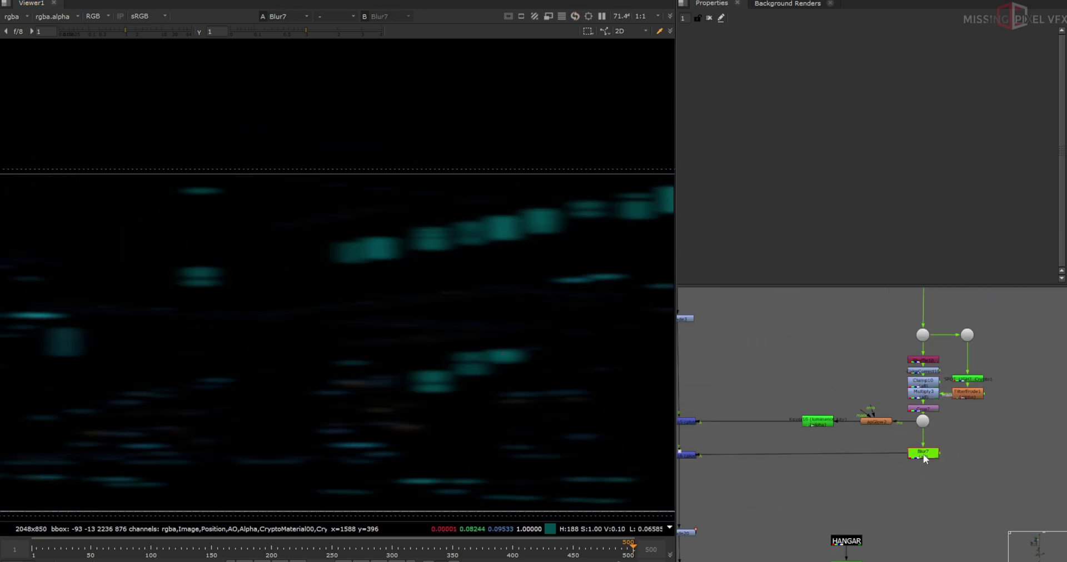
{"action": "double_click", "coordinate": [922, 454]}
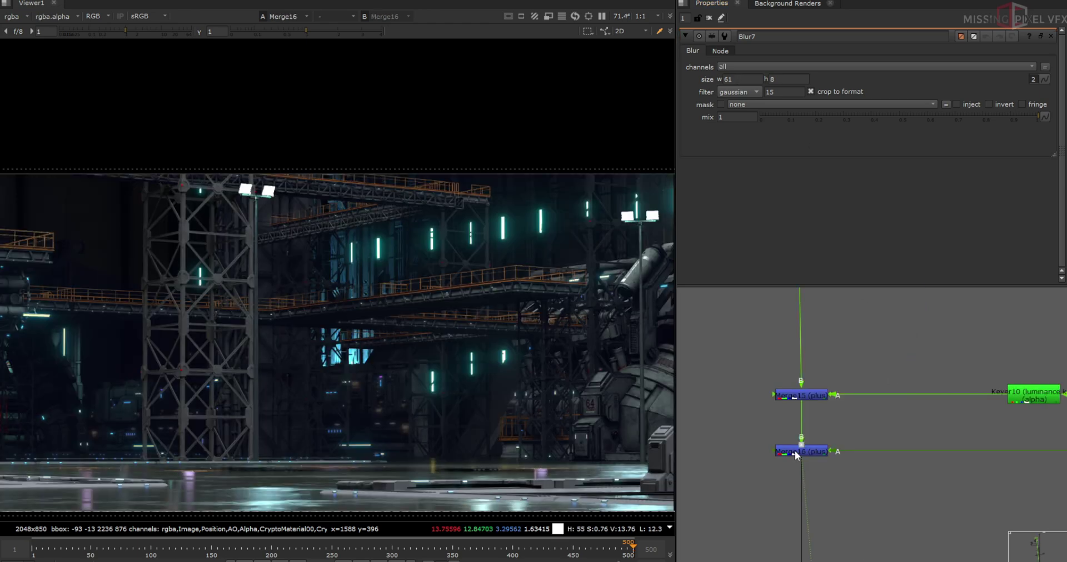
Step: Check the Merge16 operation and mix settings, and view the graded hangar at Grade26
{"action": "double_click", "coordinate": [794, 453]}
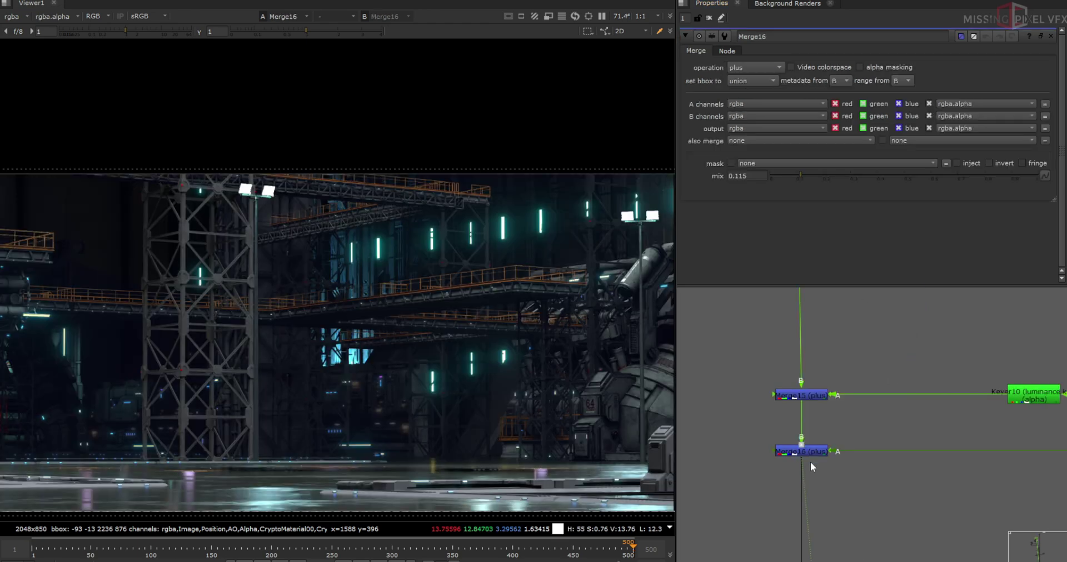
{"action": "scroll", "coordinate": [810, 464], "scroll_direction": "up", "scroll_amount": 1}
{"action": "left_click", "coordinate": [811, 449]}
{"action": "scroll", "coordinate": [523, 212], "scroll_direction": "up", "scroll_amount": 8}
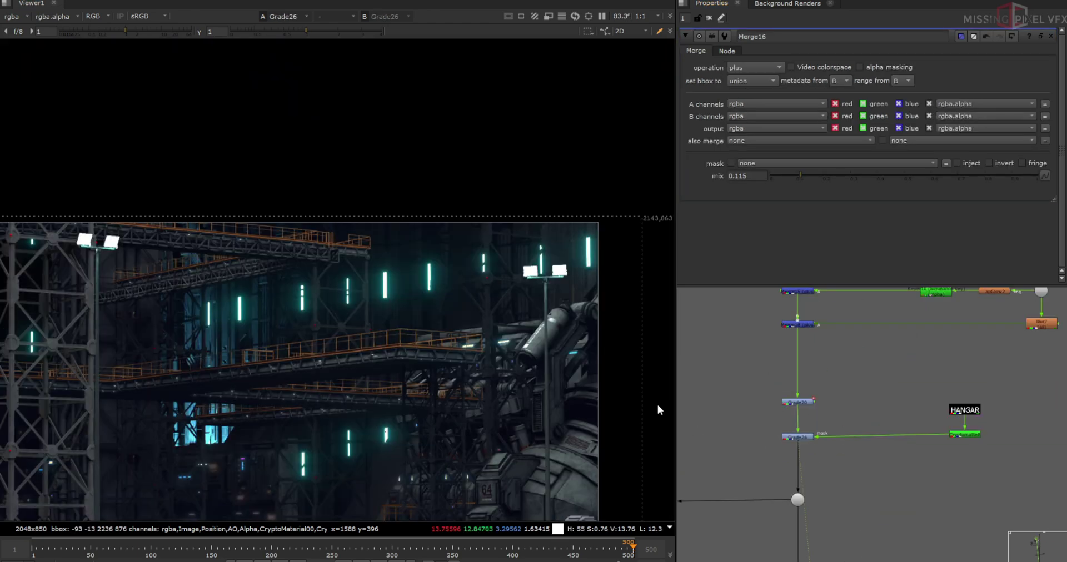
{"action": "scroll", "coordinate": [443, 359], "scroll_direction": "down", "scroll_amount": 3}
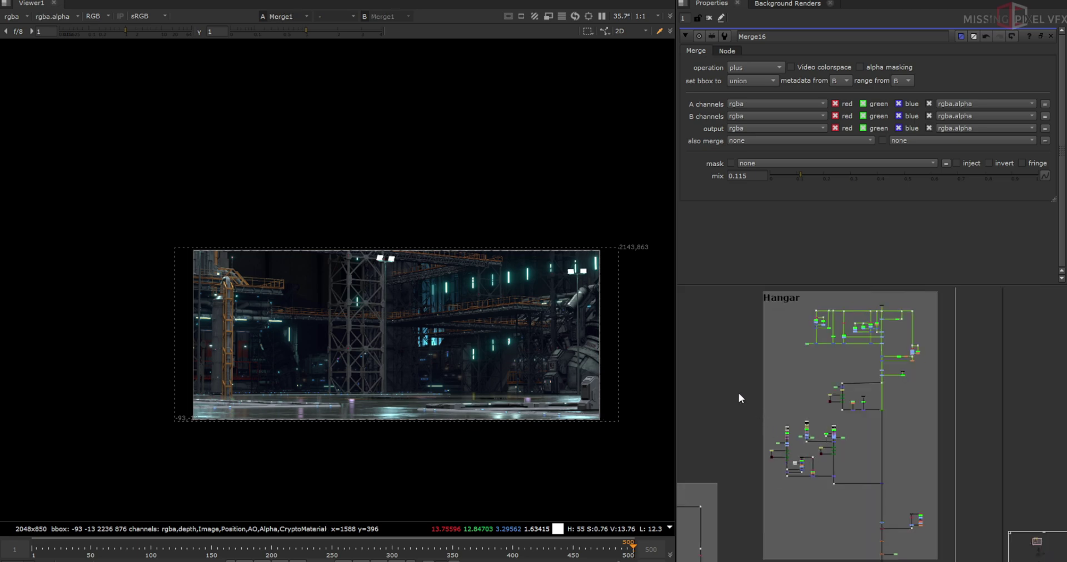
Step: Go to the upper SHIP backdrop and view the dot below the SHIP source stamp
{"action": "middle_click_drag", "start_coordinate": [862, 474], "coordinate": [914, 364]}
{"action": "middle_click_drag", "start_coordinate": [765, 435], "coordinate": [861, 420]}
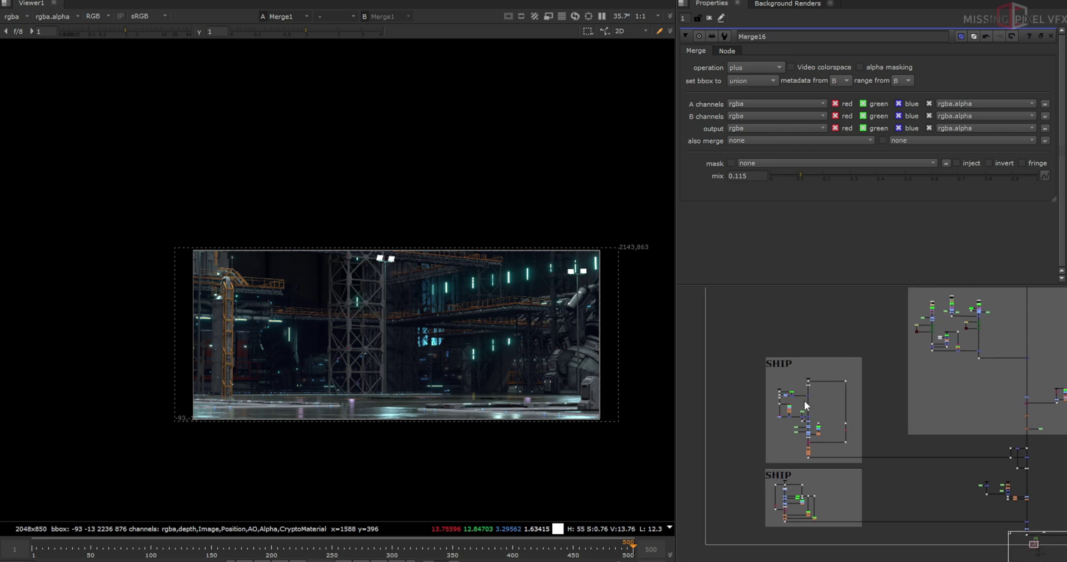
{"action": "scroll", "coordinate": [802, 399], "scroll_direction": "up", "scroll_amount": 3}
{"action": "scroll", "coordinate": [830, 380], "scroll_direction": "up", "scroll_amount": 6}
{"action": "scroll", "coordinate": [889, 390], "scroll_direction": "down", "scroll_amount": 4}
{"action": "scroll", "coordinate": [840, 392], "scroll_direction": "up", "scroll_amount": 5}
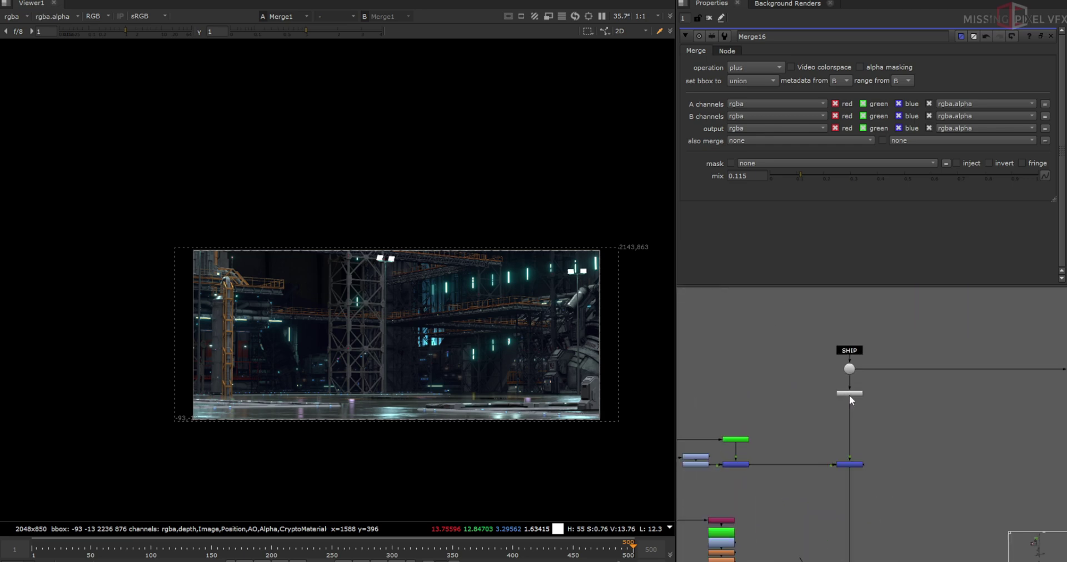
{"action": "left_click", "coordinate": [849, 369]}
{"action": "key", "text": "1"}
Step: View the ship branch down its grading chain to ColorCorrect20
{"action": "scroll", "coordinate": [849, 397], "scroll_direction": "down", "scroll_amount": 3}
{"action": "left_click_drag", "start_coordinate": [821, 419], "coordinate": [884, 459]}
{"action": "key", "text": "1"}
{"action": "middle_click_drag", "start_coordinate": [813, 496], "coordinate": [821, 355]}
{"action": "left_click", "coordinate": [855, 452]}
{"action": "key", "text": "1"}
{"action": "scroll", "coordinate": [854, 419], "scroll_direction": "up", "scroll_amount": 4}
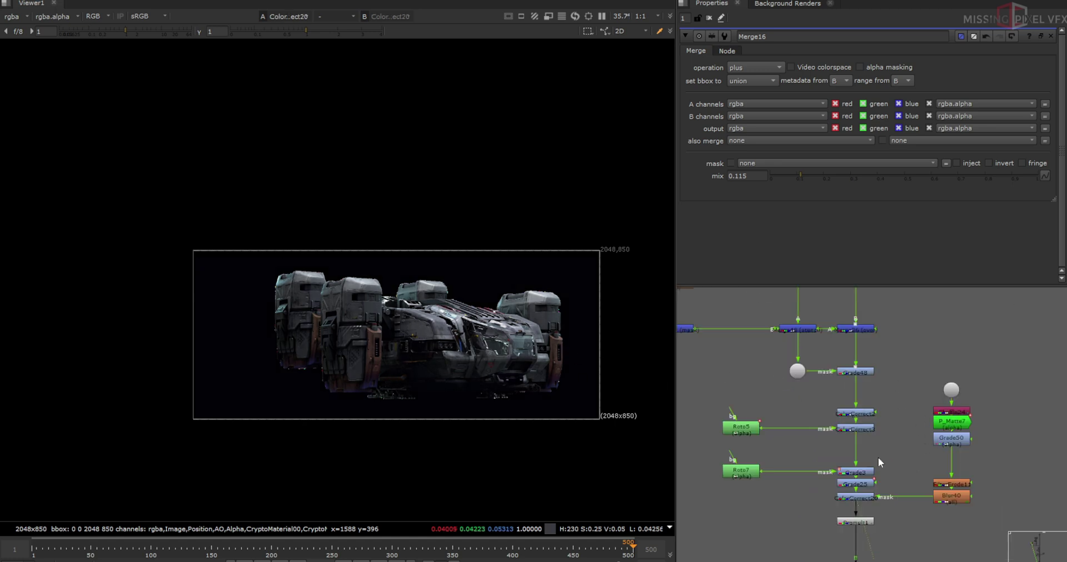
Step: Inspect Grade48's settings, view the roto-masked colour correction below it, and open Roto5 and Roto7
{"action": "scroll", "coordinate": [876, 456], "scroll_direction": "down", "scroll_amount": 4}
{"action": "scroll", "coordinate": [869, 455], "scroll_direction": "up", "scroll_amount": 5}
{"action": "left_click_drag", "start_coordinate": [825, 336], "coordinate": [876, 454]}
{"action": "double_click", "coordinate": [870, 355]}
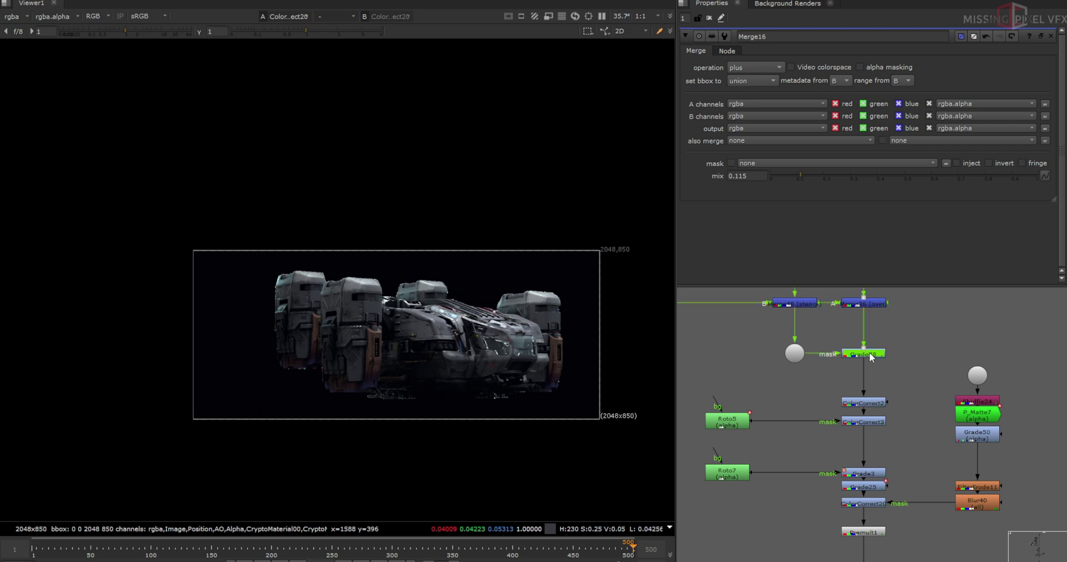
{"action": "key", "text": "1"}
{"action": "left_click", "coordinate": [857, 423]}
{"action": "key", "text": "1"}
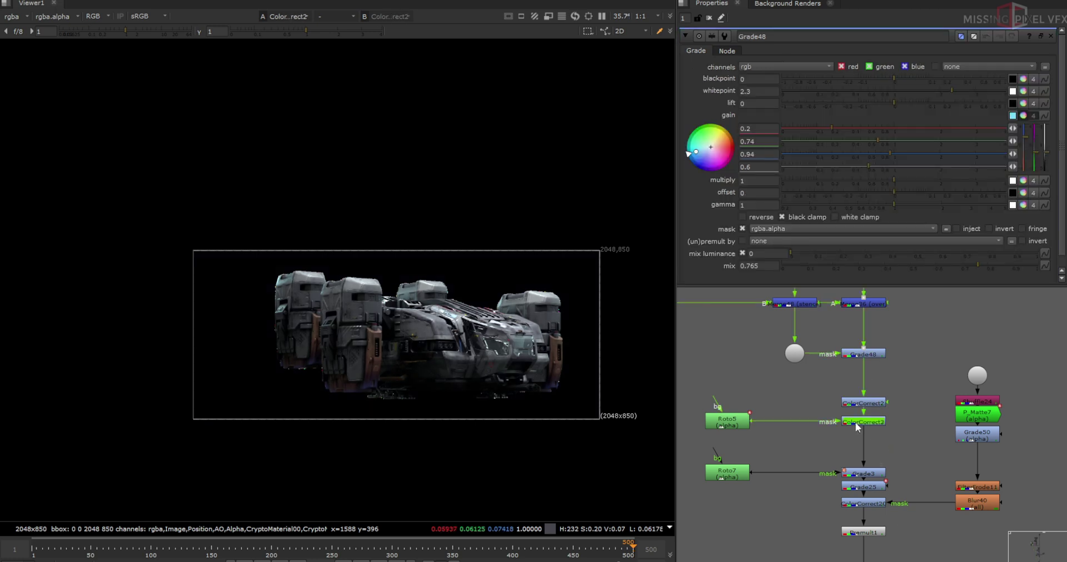
{"action": "double_click", "coordinate": [737, 421]}
{"action": "double_click", "coordinate": [727, 473]}
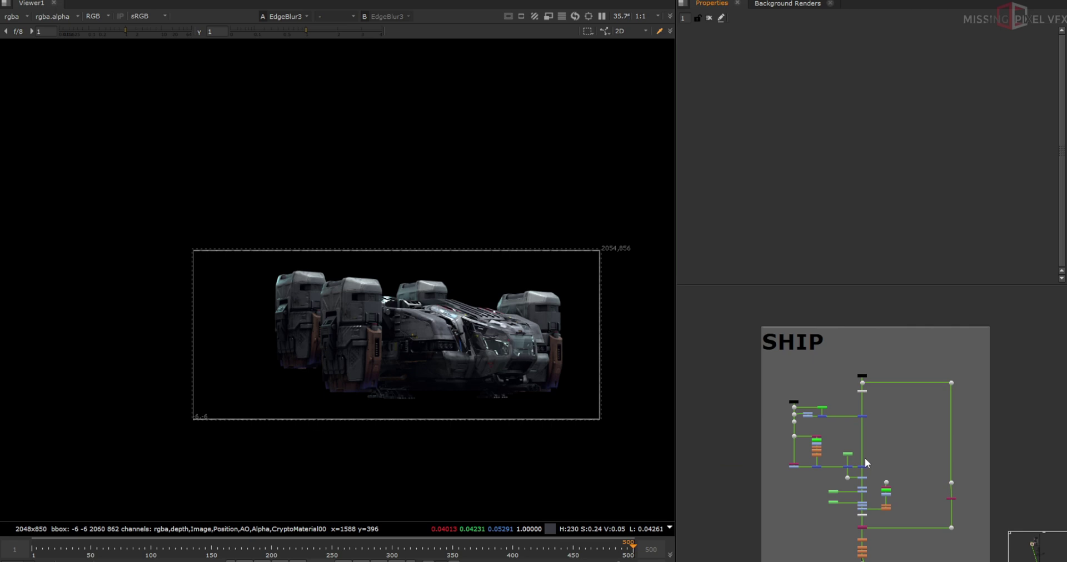
Step: View the ungraded ship render at the SHIP source stamp, Stamp15
{"action": "scroll", "coordinate": [866, 439], "scroll_direction": "up", "scroll_amount": 5}
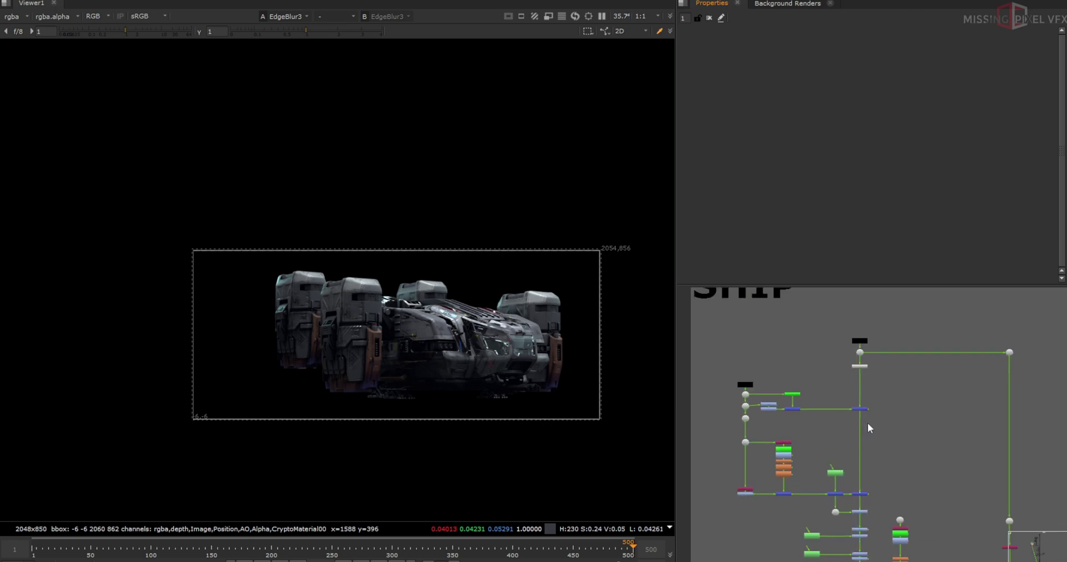
{"action": "left_click", "coordinate": [858, 340]}
{"action": "key", "text": "1"}
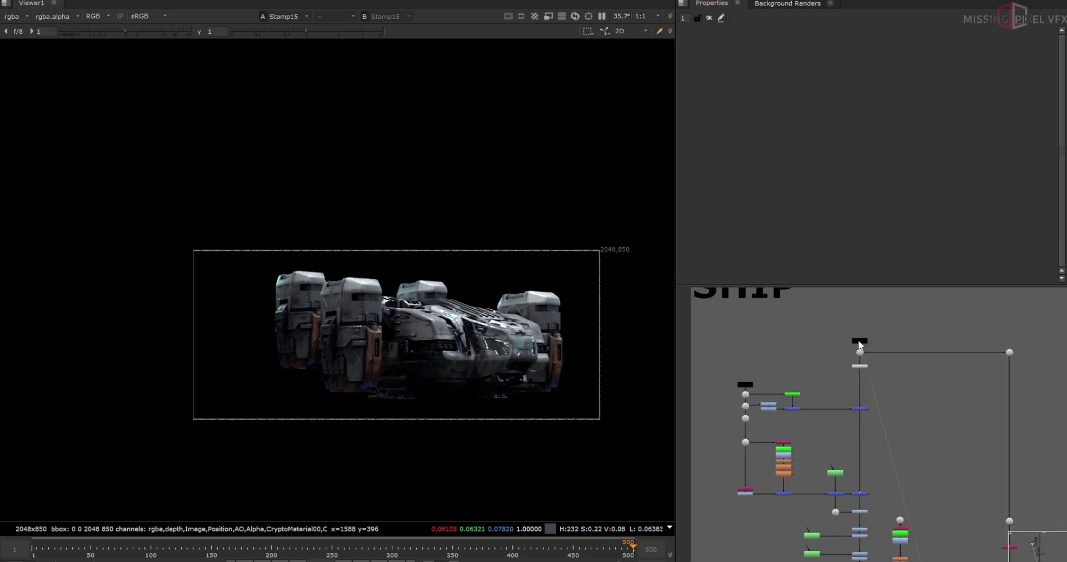
{"action": "scroll", "coordinate": [857, 340], "scroll_direction": "down", "scroll_amount": 4}
{"action": "scroll", "coordinate": [861, 484], "scroll_direction": "up", "scroll_amount": 4}
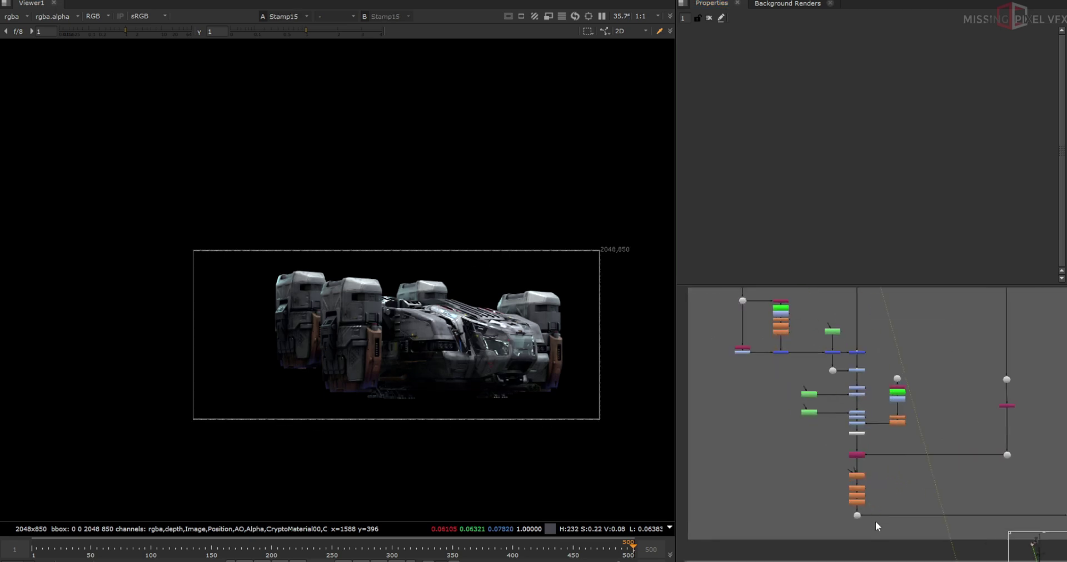
Step: Compare the finished ship at Dot10 with the ungraded Stamp15 render by switching repeatedly between them
{"action": "left_click_drag", "start_coordinate": [875, 509], "coordinate": [827, 530]}
{"action": "key", "text": "2"}
{"action": "key", "text": "1"}
{"action": "key", "text": "2"}
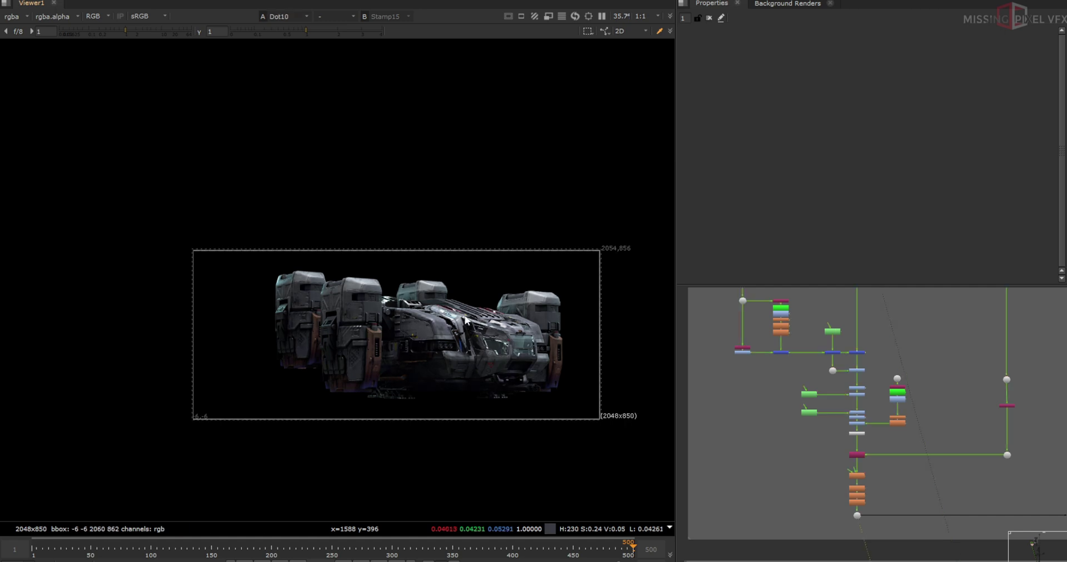
{"action": "key", "text": "1"}
{"action": "key", "text": "2"}
{"action": "scroll", "coordinate": [964, 485], "scroll_direction": "down", "scroll_amount": 5}
{"action": "scroll", "coordinate": [911, 472], "scroll_direction": "up", "scroll_amount": 5}
{"action": "key", "text": "1"}
Step: View the ship composited over the hangar, first at the ship merge and again with the smoke elements included
{"action": "left_click_drag", "start_coordinate": [889, 469], "coordinate": [886, 535]}
{"action": "key", "text": "1"}
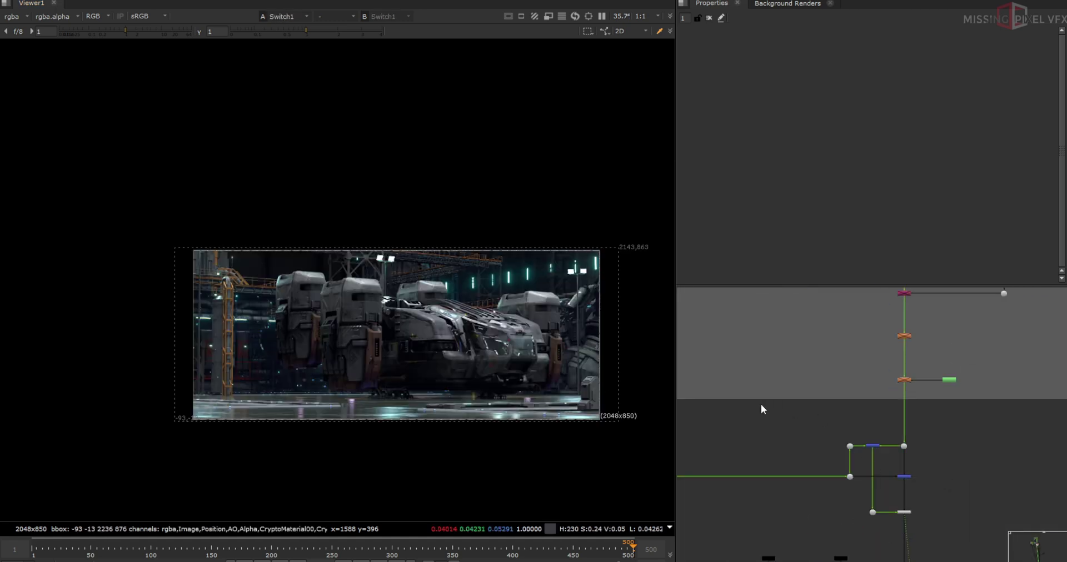
{"action": "scroll", "coordinate": [866, 444], "scroll_direction": "down", "scroll_amount": 3}
{"action": "left_click_drag", "start_coordinate": [863, 413], "coordinate": [893, 436]}
{"action": "key", "text": "1"}
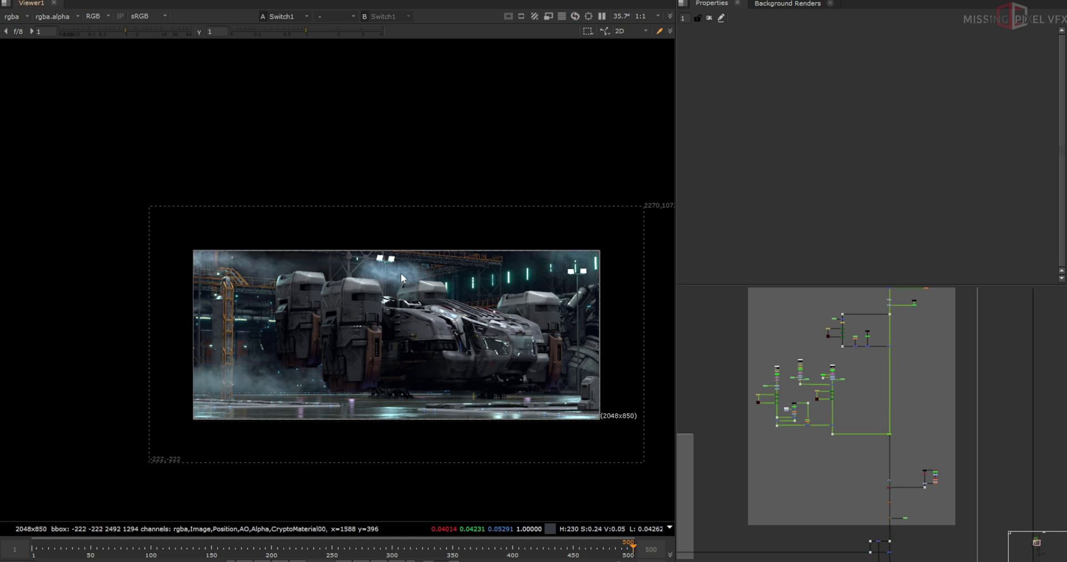
{"action": "scroll", "coordinate": [744, 348], "scroll_direction": "up", "scroll_amount": 2}
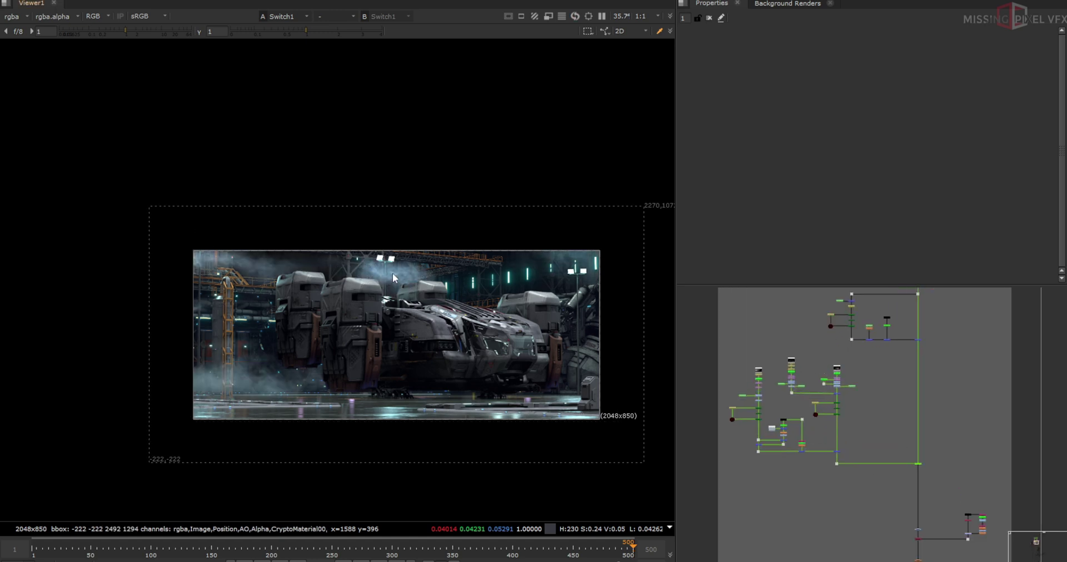
Step: View ScanlineRender2's 3D scene and inspect the settings of the Behind_SPOTLIGHT1 projection card
{"action": "scroll", "coordinate": [828, 388], "scroll_direction": "up", "scroll_amount": 4}
{"action": "left_click", "coordinate": [812, 462]}
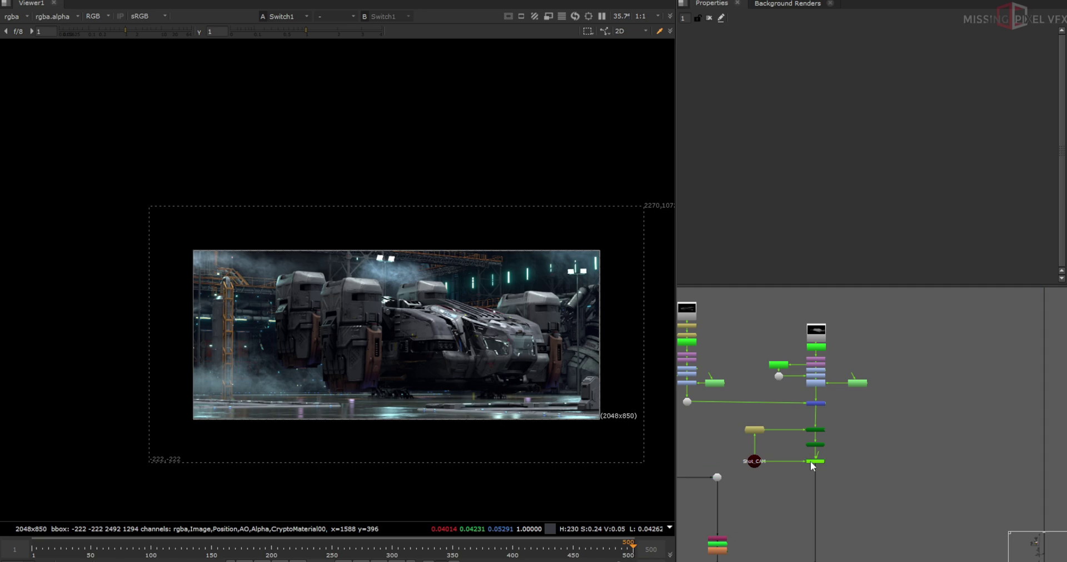
{"action": "key", "text": "1"}
{"action": "key", "text": "Tab"}
{"action": "scroll", "coordinate": [811, 438], "scroll_direction": "up", "scroll_amount": 3}
{"action": "left_click_drag", "start_coordinate": [293, 303], "coordinate": [309, 383], "text": "ctrl"}
{"action": "double_click", "coordinate": [814, 448]}
{"action": "scroll", "coordinate": [339, 361], "scroll_direction": "up", "scroll_amount": 3}
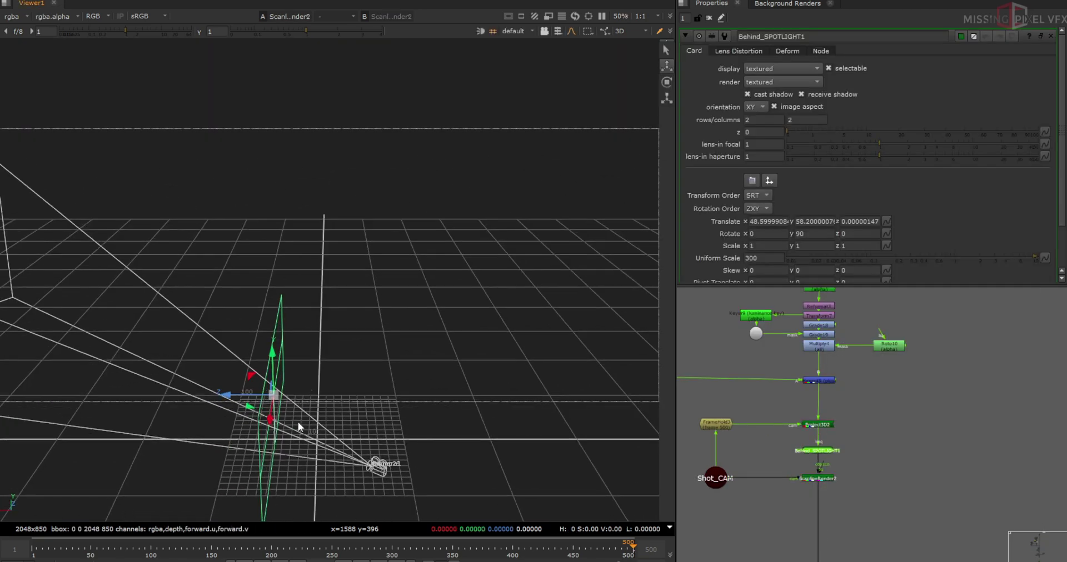
{"action": "scroll", "coordinate": [828, 470], "scroll_direction": "up", "scroll_amount": 5}
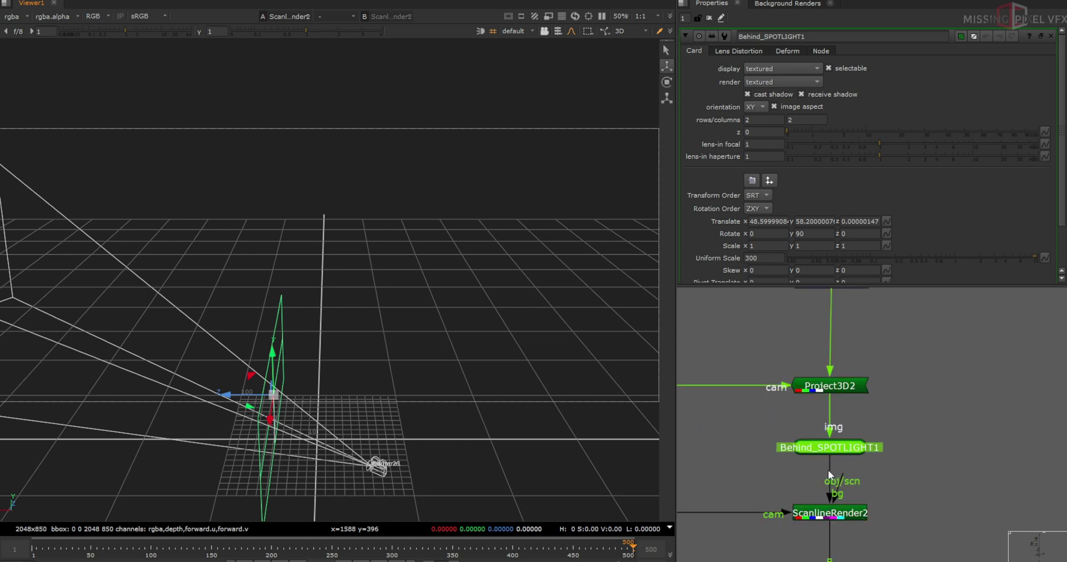
Step: Switch to Blender and examine the ship's placement among the hangar geometry and upright planes
{"action": "left_click", "coordinate": [893, 471]}
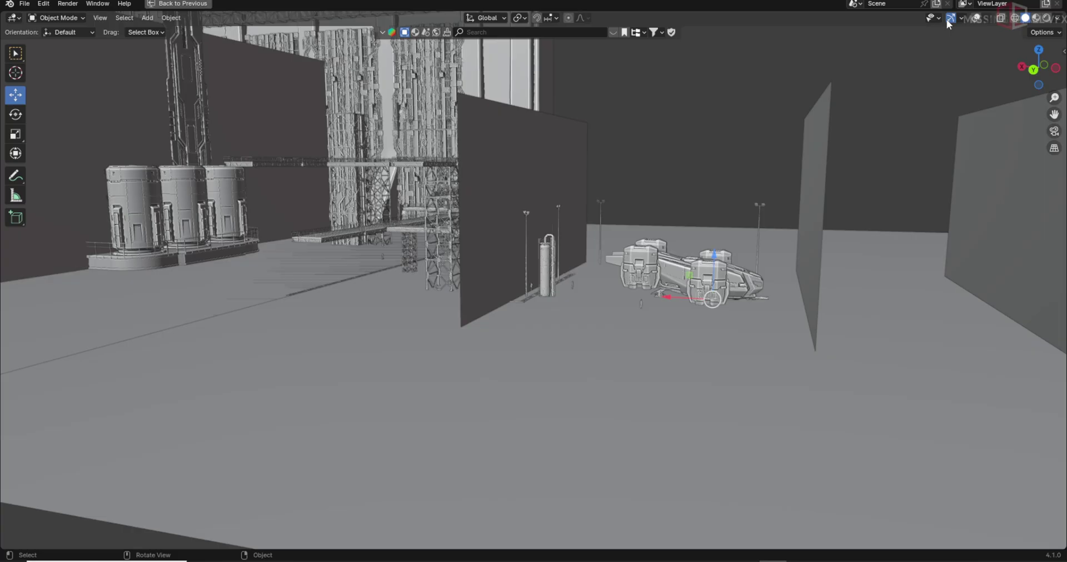
{"action": "middle_click_drag", "start_coordinate": [744, 100], "coordinate": [816, 241]}
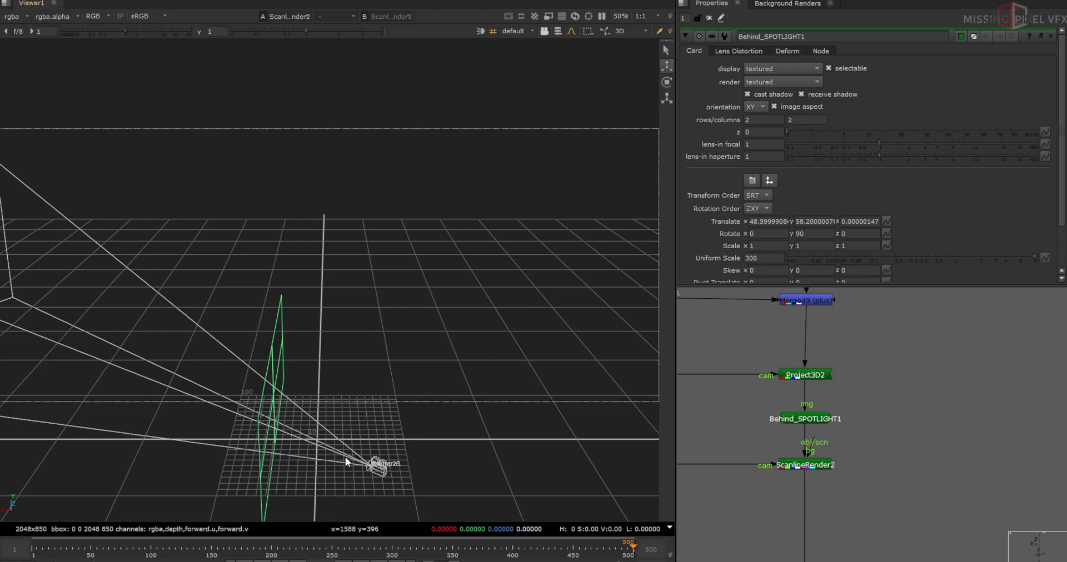
Step: Return to Nuke and view ScanlineRender2's projected smoke in 2D, along with the merged smoke at Merge49
{"action": "scroll", "coordinate": [831, 451], "scroll_direction": "down", "scroll_amount": 2}
{"action": "key", "text": "Tab"}
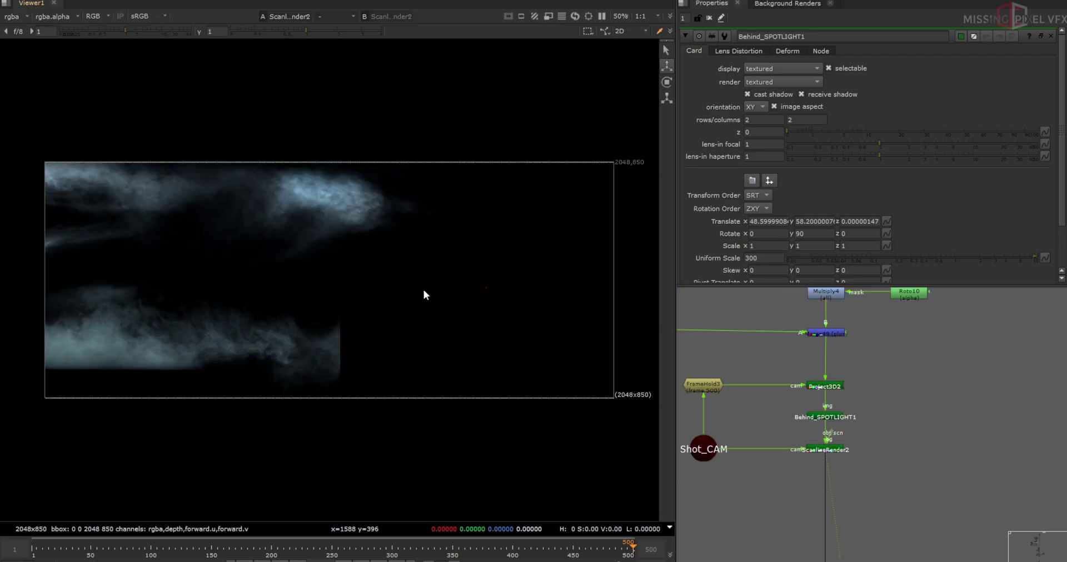
{"action": "scroll", "coordinate": [891, 421], "scroll_direction": "down", "scroll_amount": 1}
{"action": "left_click", "coordinate": [859, 375]}
{"action": "middle_click_drag", "start_coordinate": [840, 350], "coordinate": [961, 381]}
{"action": "key", "text": "1"}
{"action": "left_click", "coordinate": [857, 355]}
{"action": "left_click", "coordinate": [883, 407]}
{"action": "key", "text": "1"}
{"action": "left_click", "coordinate": [879, 438]}
{"action": "key", "text": "1"}
{"action": "scroll", "coordinate": [879, 436], "scroll_direction": "down", "scroll_amount": 4}
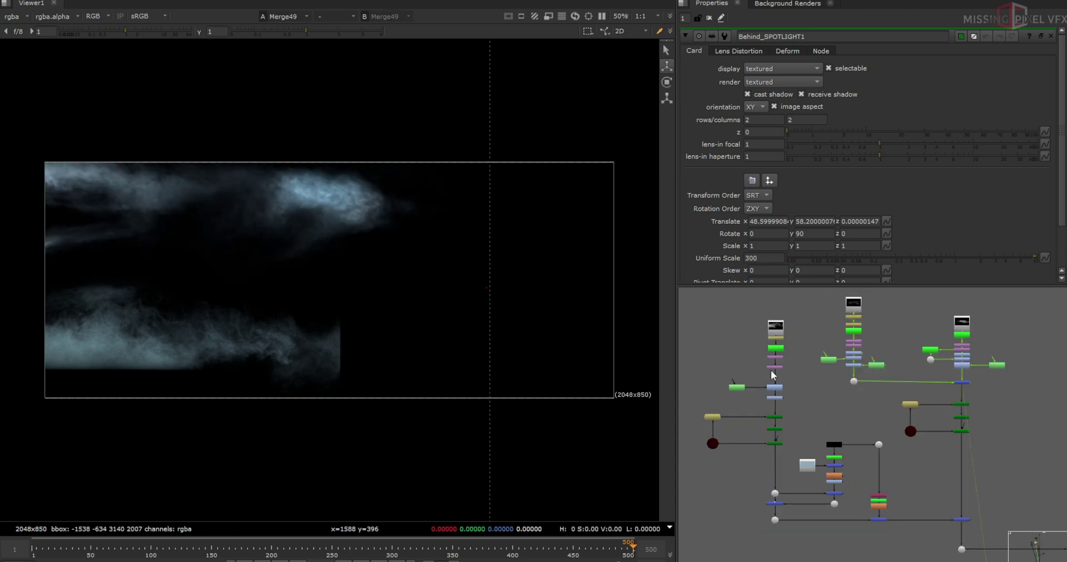
Step: View the raw smoke element at Read21 and its projected result at the scanline render below it
{"action": "scroll", "coordinate": [777, 341], "scroll_direction": "up", "scroll_amount": 2}
{"action": "left_click", "coordinate": [781, 319]}
{"action": "key", "text": "1"}
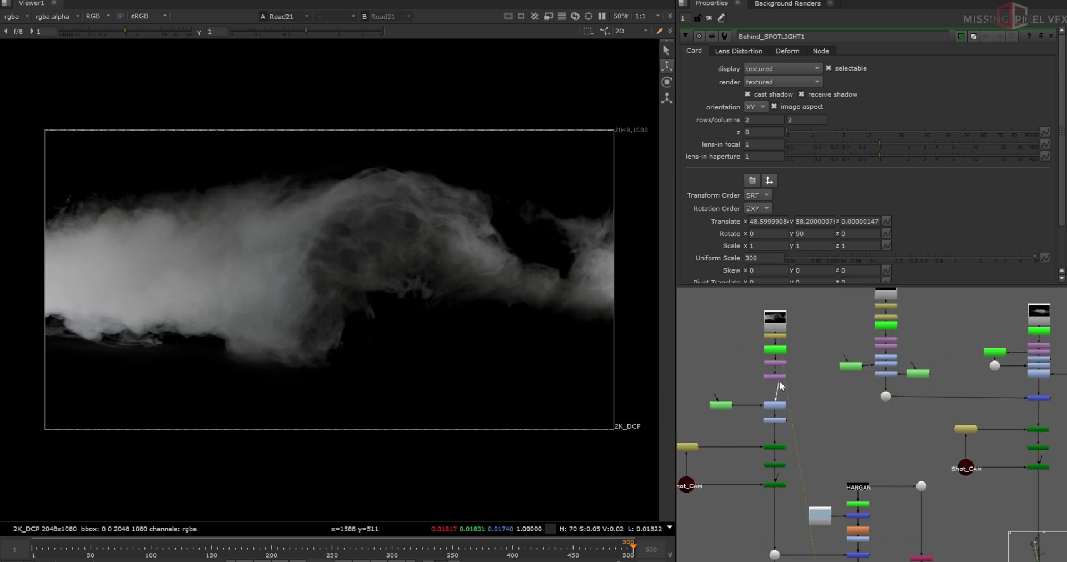
{"action": "left_click", "coordinate": [774, 485]}
{"action": "key", "text": "1"}
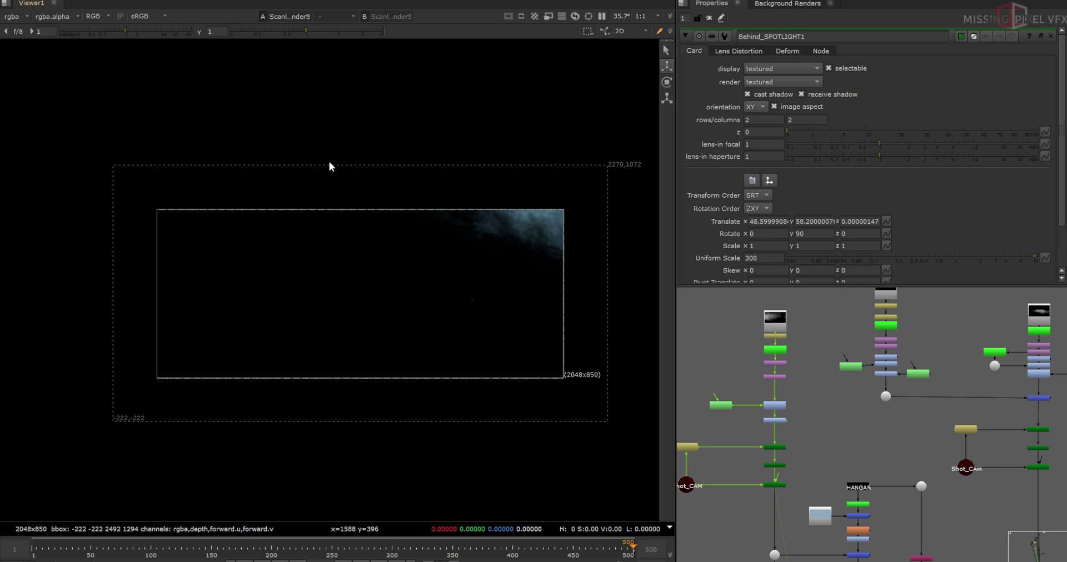
Step: View the composite downstream of the smoke elements, ending with the full ship shot at Switch1
{"action": "left_click_drag", "start_coordinate": [369, 114], "coordinate": [597, 273]}
{"action": "scroll", "coordinate": [864, 429], "scroll_direction": "down", "scroll_amount": 5}
{"action": "middle_click_drag", "start_coordinate": [865, 429], "coordinate": [786, 362]}
{"action": "left_click_drag", "start_coordinate": [997, 427], "coordinate": [934, 482]}
{"action": "key", "text": "1"}
{"action": "middle_click_drag", "start_coordinate": [961, 498], "coordinate": [940, 440]}
{"action": "left_click_drag", "start_coordinate": [960, 454], "coordinate": [917, 489]}
{"action": "key", "text": "1"}
{"action": "scroll", "coordinate": [917, 489], "scroll_direction": "down", "scroll_amount": 3}
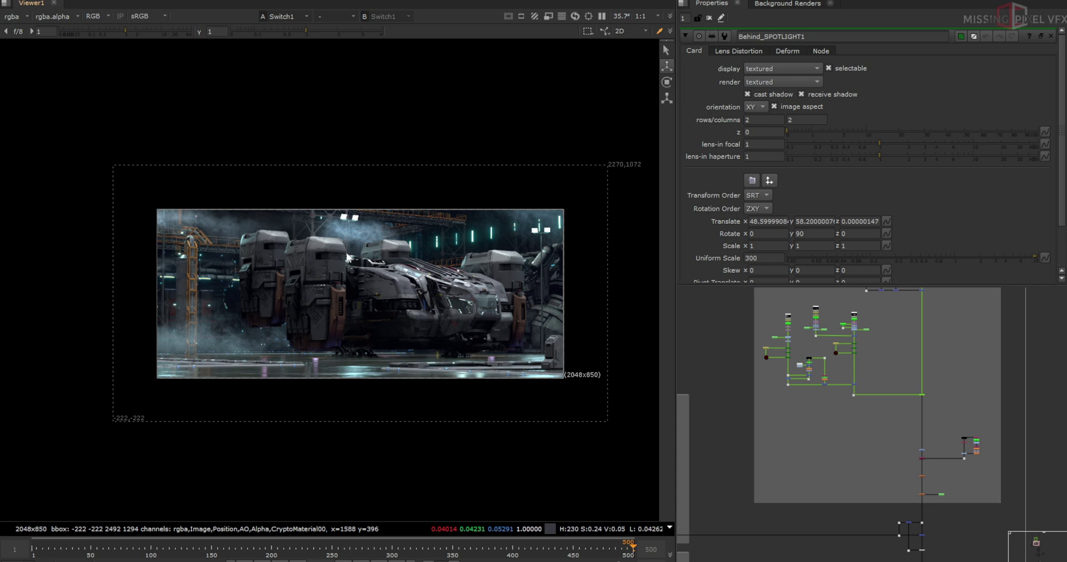
Step: Enable the Copy1, MagicDefocus7 and Defocus3 nodes below Switch1 to apply the depth-based defocus
{"action": "scroll", "coordinate": [925, 393], "scroll_direction": "up", "scroll_amount": 4}
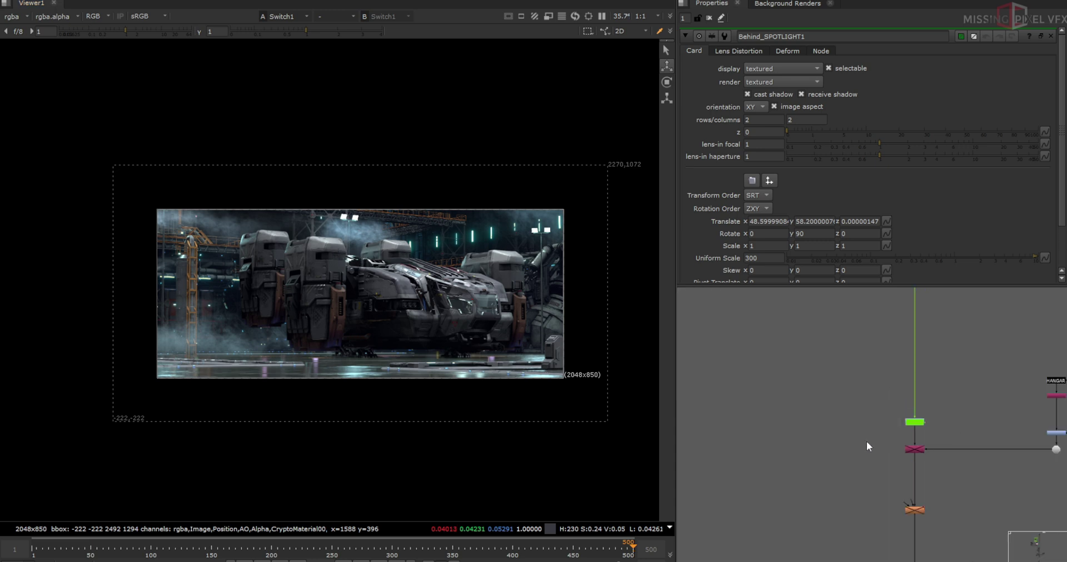
{"action": "middle_click_drag", "start_coordinate": [915, 461], "coordinate": [886, 385]}
{"action": "left_click_drag", "start_coordinate": [865, 356], "coordinate": [901, 470]}
{"action": "key", "text": "d"}
{"action": "scroll", "coordinate": [915, 408], "scroll_direction": "up", "scroll_amount": 4}
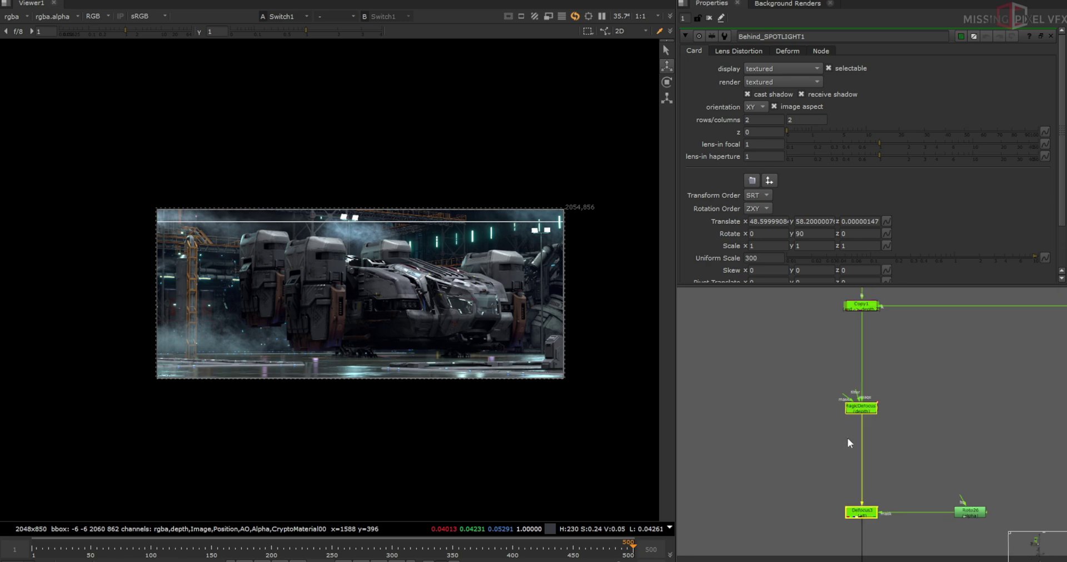
{"action": "scroll", "coordinate": [848, 437], "scroll_direction": "up", "scroll_amount": 2}
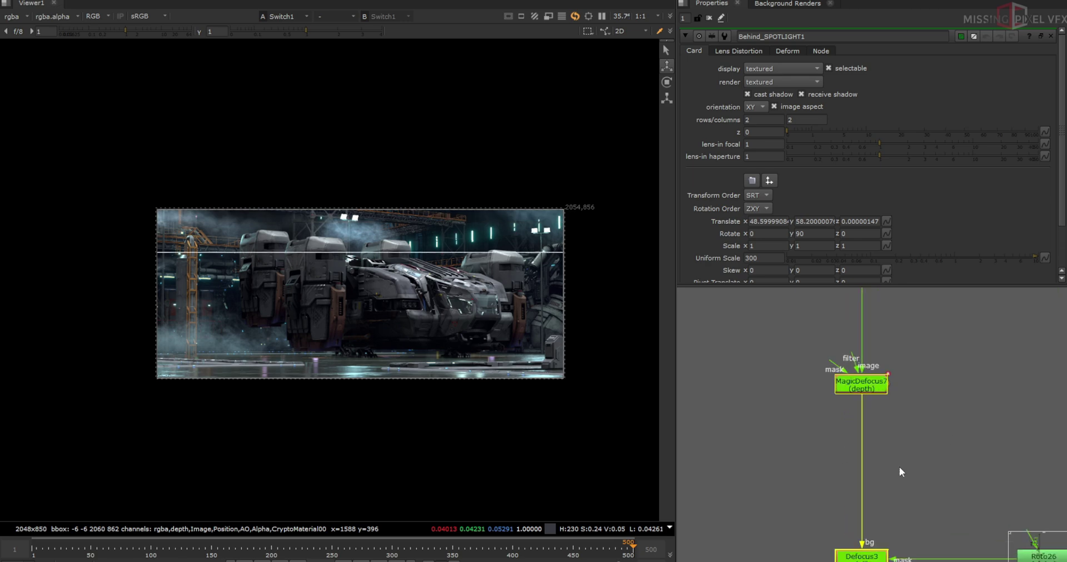
{"action": "scroll", "coordinate": [857, 383], "scroll_direction": "down", "scroll_amount": 2}
{"action": "middle_click_drag", "start_coordinate": [856, 383], "coordinate": [862, 505]}
{"action": "scroll", "coordinate": [846, 407], "scroll_direction": "up", "scroll_amount": 2}
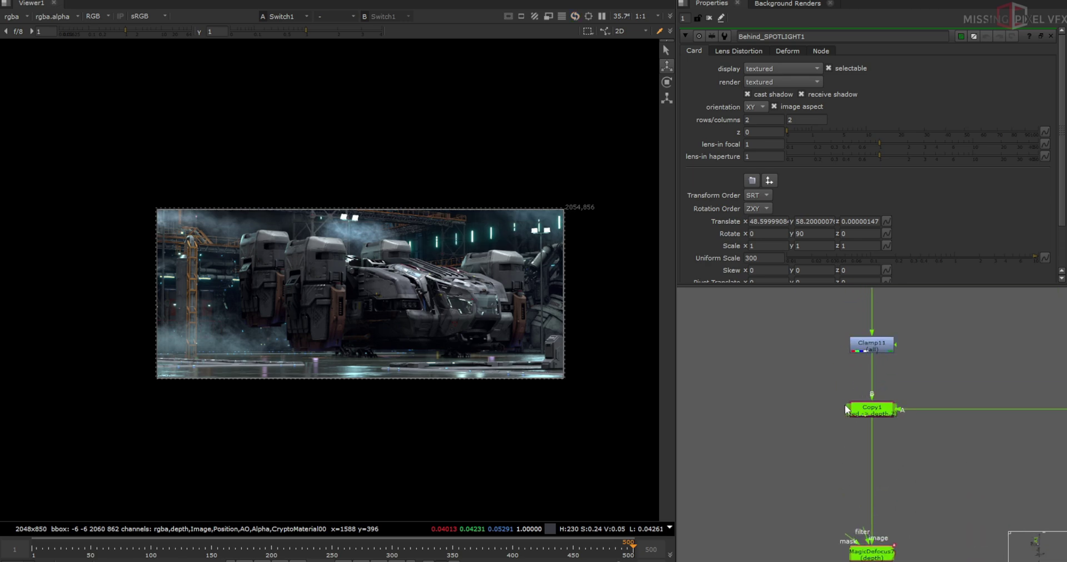
Step: Add a Copy node and a Shuffle node beside the main pipe, with the Shuffle fed by a HANGAR stamp
{"action": "middle_click_drag", "start_coordinate": [795, 431], "coordinate": [918, 452]}
{"action": "left_click", "coordinate": [818, 440]}
{"action": "key", "text": "k"}
{"action": "scroll", "coordinate": [817, 442], "scroll_direction": "down", "scroll_amount": 3}
{"action": "scroll", "coordinate": [816, 440], "scroll_direction": "down", "scroll_amount": 2}
{"action": "left_click", "coordinate": [786, 409]}
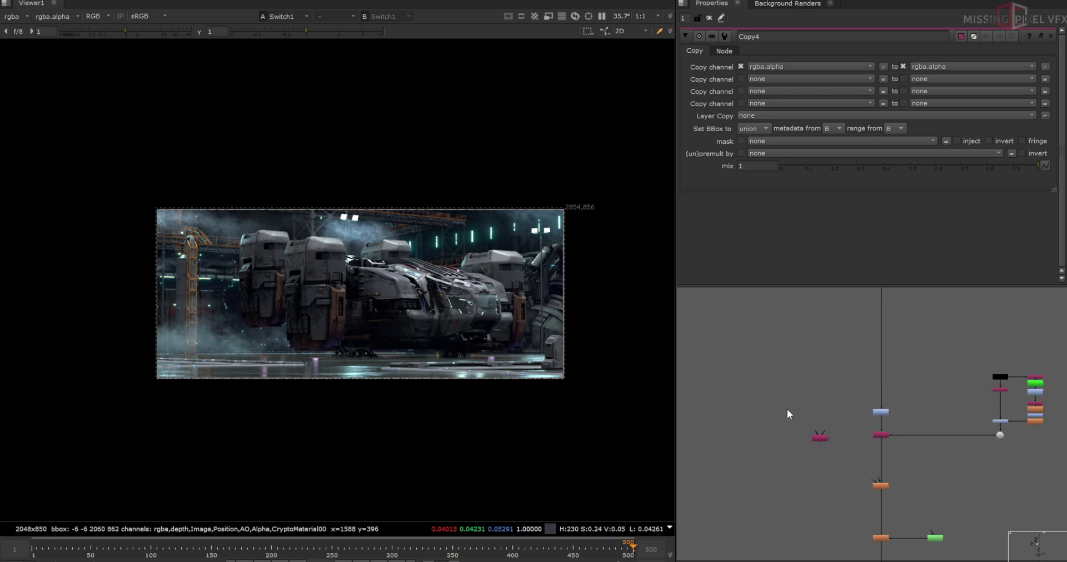
{"action": "key", "text": "x"}
{"action": "key", "text": "Return"}
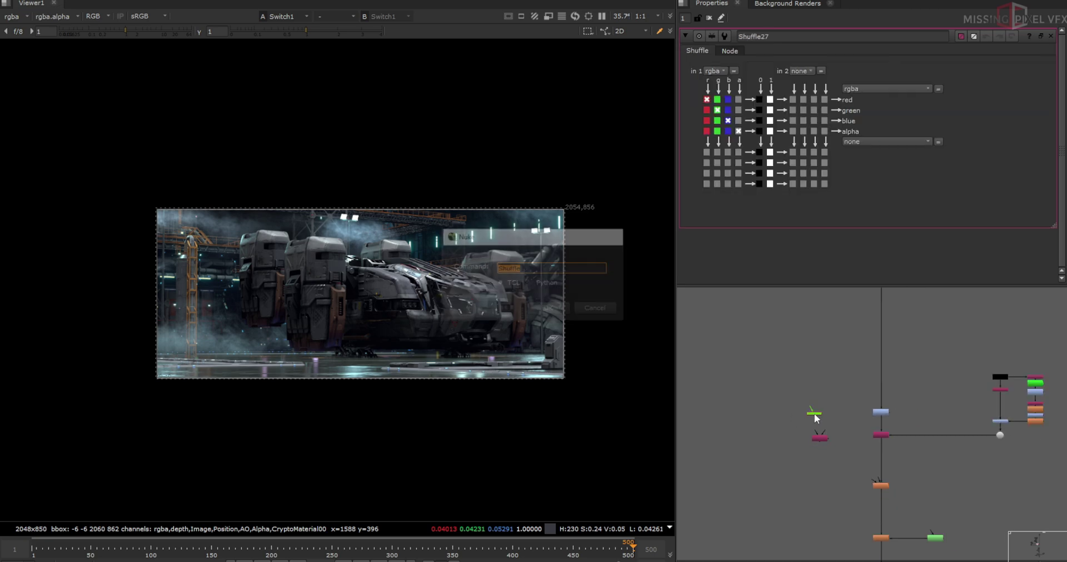
{"action": "scroll", "coordinate": [814, 415], "scroll_direction": "down", "scroll_amount": 1}
{"action": "left_click_drag", "start_coordinate": [814, 414], "coordinate": [784, 435]}
{"action": "scroll", "coordinate": [783, 439], "scroll_direction": "up", "scroll_amount": 4}
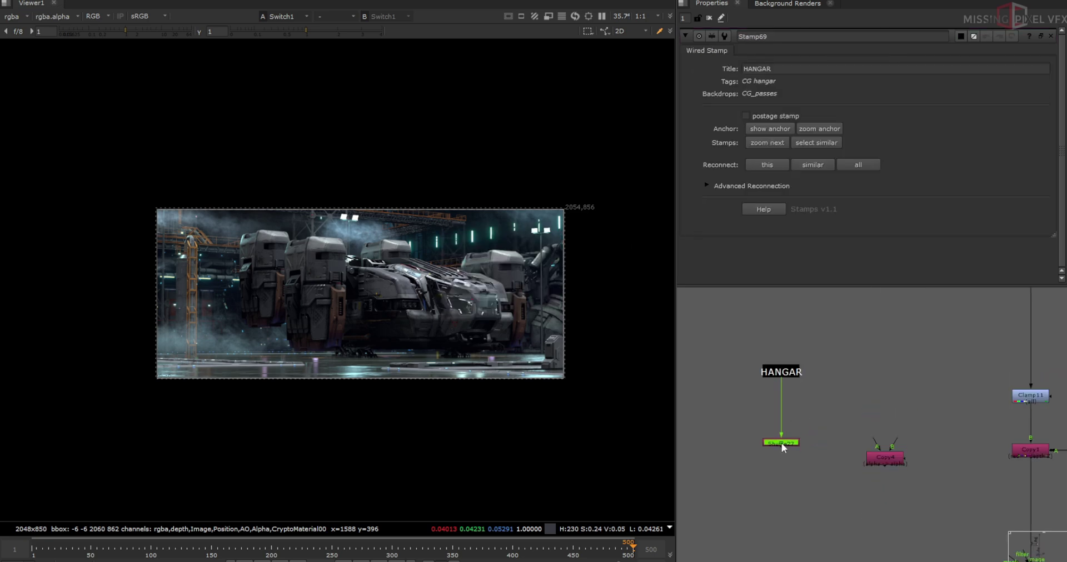
Step: Set the new Shuffle's first input layer to Depth and connect the Copy node's A input to it
{"action": "key", "text": "1"}
{"action": "left_click", "coordinate": [716, 71]}
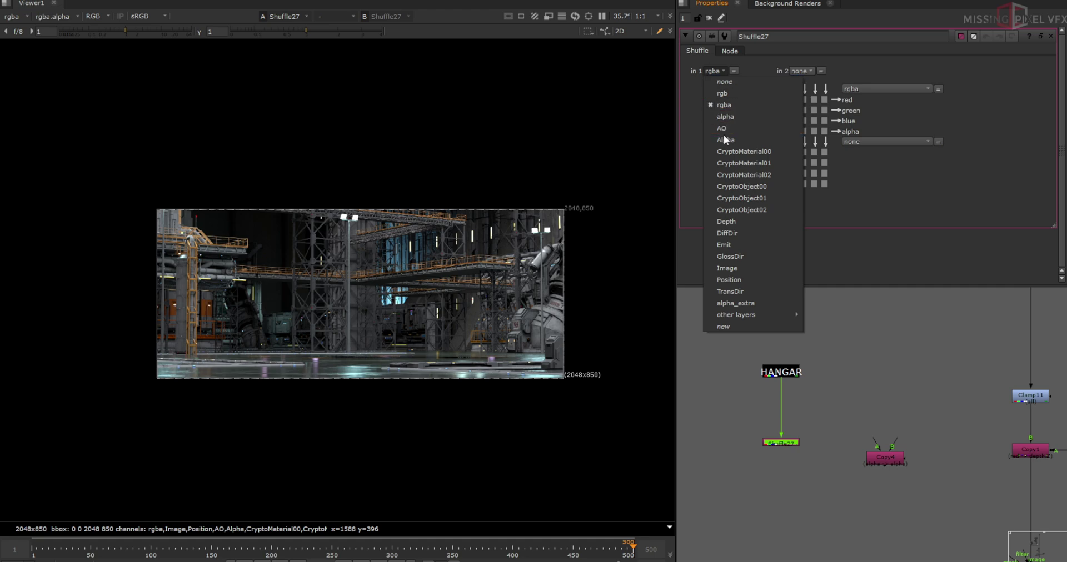
{"action": "left_click", "coordinate": [731, 221]}
{"action": "scroll", "coordinate": [878, 448], "scroll_direction": "up", "scroll_amount": 2}
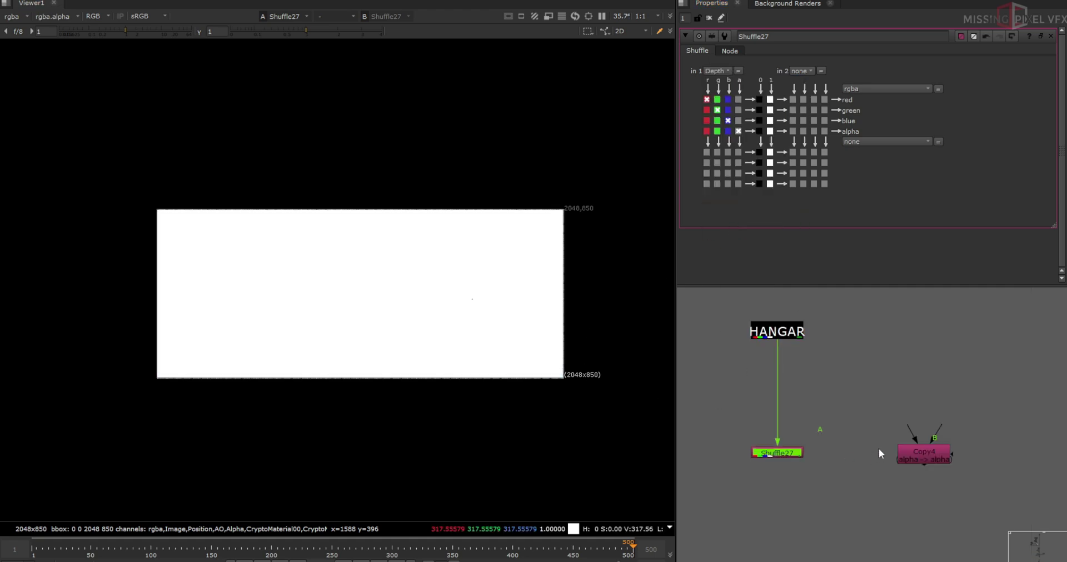
{"action": "left_click_drag", "start_coordinate": [902, 428], "coordinate": [782, 452]}
{"action": "scroll", "coordinate": [909, 448], "scroll_direction": "down", "scroll_amount": 2}
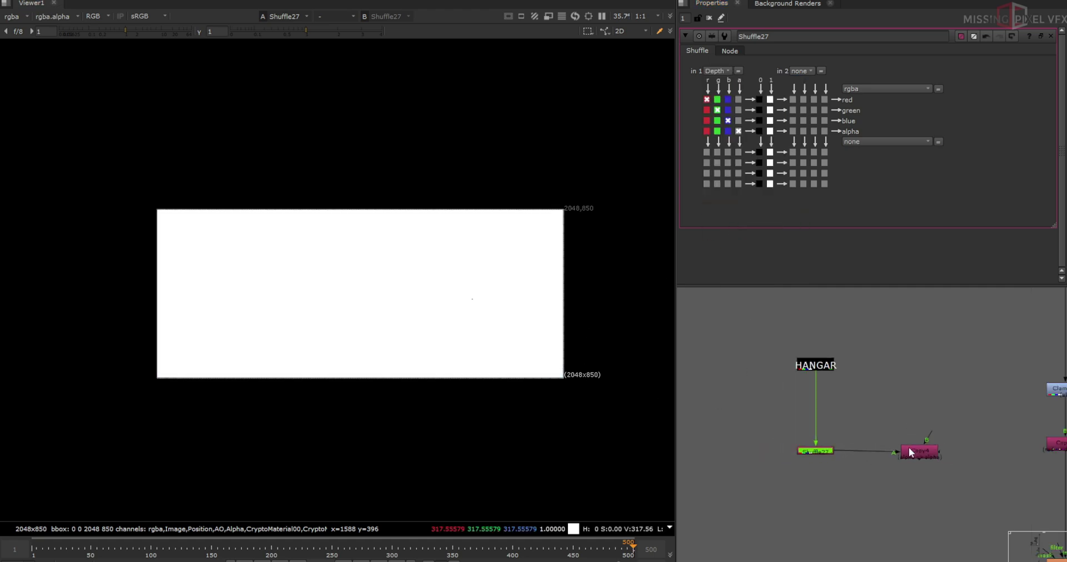
Step: Route the Copy node's B input to the HANGAR stamp through a dot and view the image at the dot
{"action": "middle_click_drag", "start_coordinate": [939, 439], "coordinate": [890, 450]}
{"action": "scroll", "coordinate": [849, 470], "scroll_direction": "up", "scroll_amount": 2}
{"action": "left_click", "coordinate": [865, 468]}
{"action": "key", "text": "1"}
{"action": "left_click_drag", "start_coordinate": [848, 426], "coordinate": [871, 344]}
{"action": "left_click", "coordinate": [871, 471]}
{"action": "left_click", "coordinate": [872, 345]}
{"action": "key", "text": "1"}
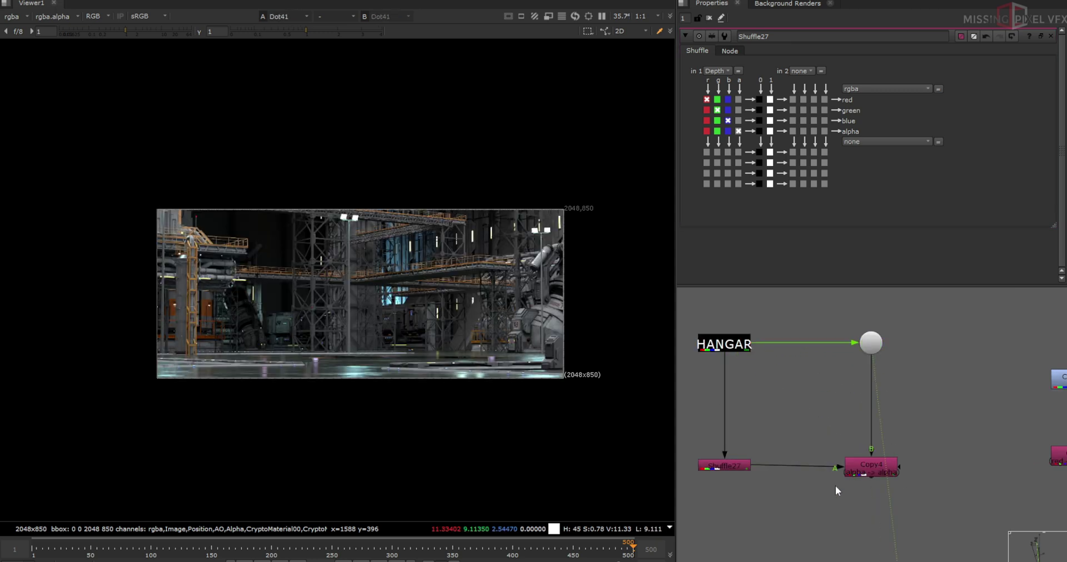
Step: View the Shuffle's depth pass, lowering the viewer gain to examine its gradations, and reset the gain to 1
{"action": "left_click", "coordinate": [725, 466]}
{"action": "key", "text": "1"}
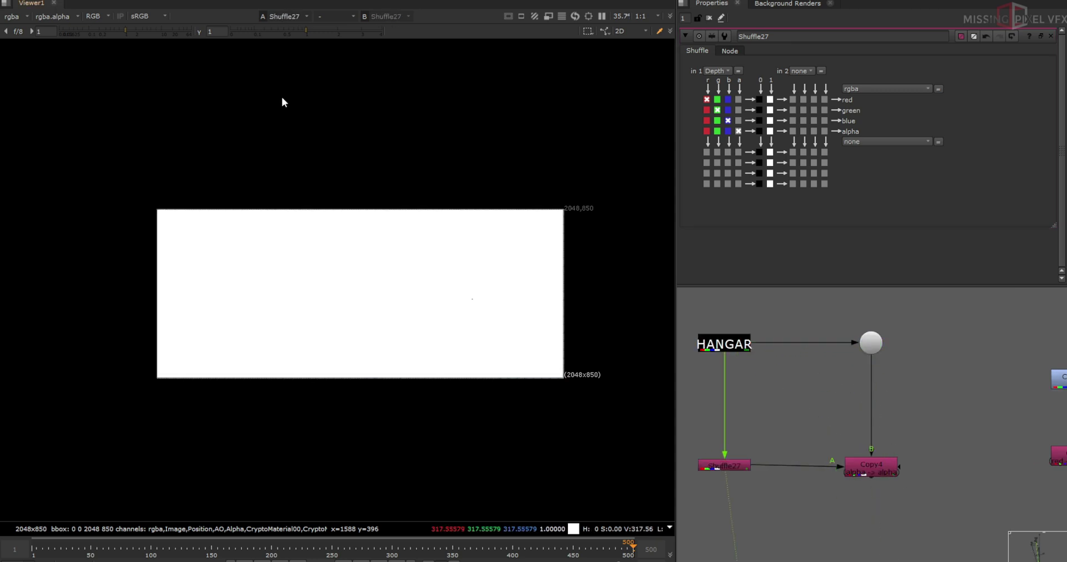
{"action": "left_click_drag", "start_coordinate": [78, 31], "coordinate": [58, 35]}
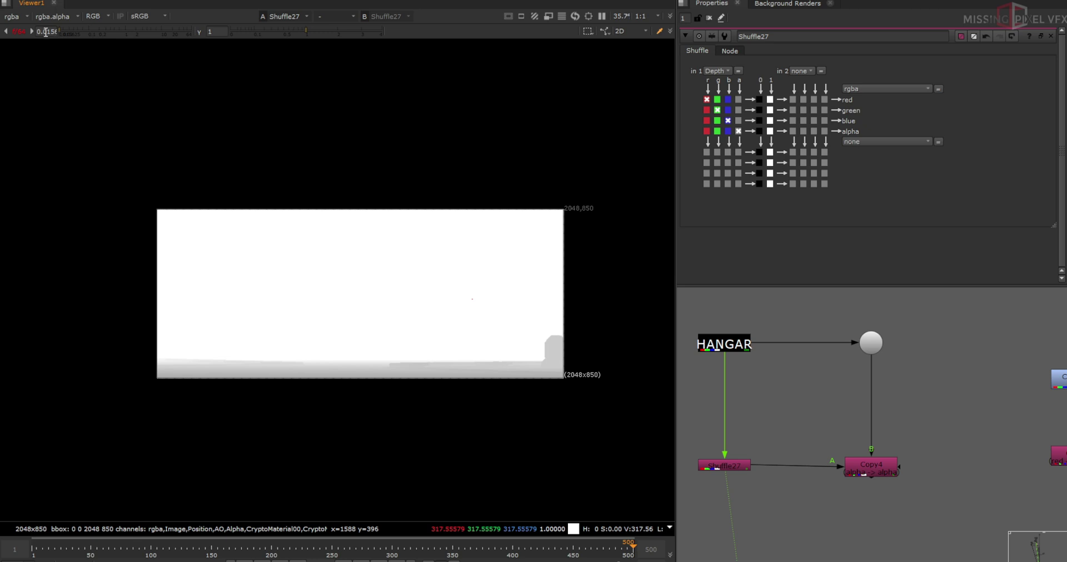
{"action": "double_click", "coordinate": [47, 32]}
{"action": "type", "text": "1"}
{"action": "key", "text": "Return"}
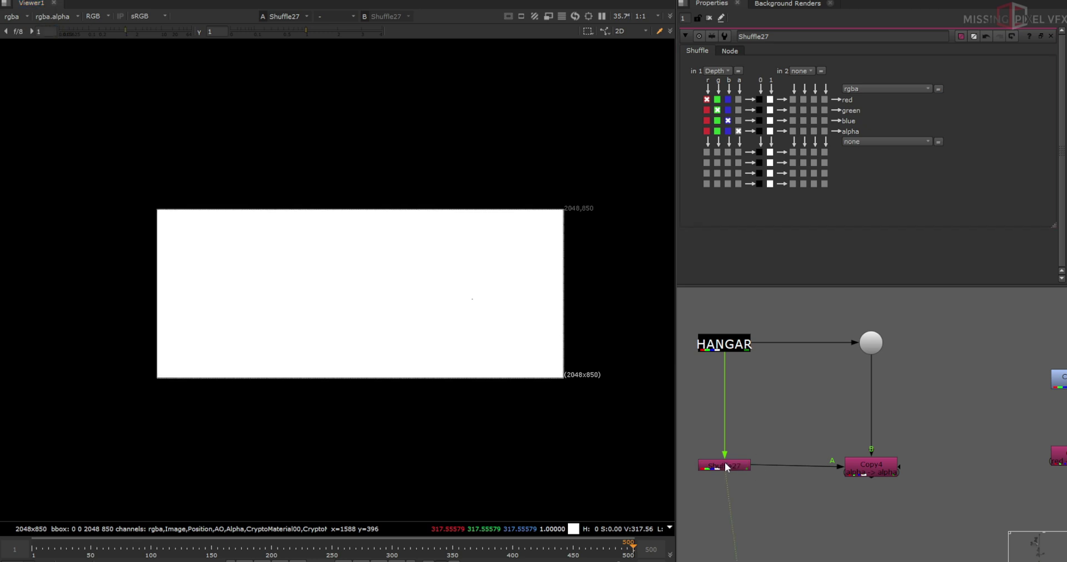
{"action": "left_click_drag", "start_coordinate": [120, 32], "coordinate": [79, 35]}
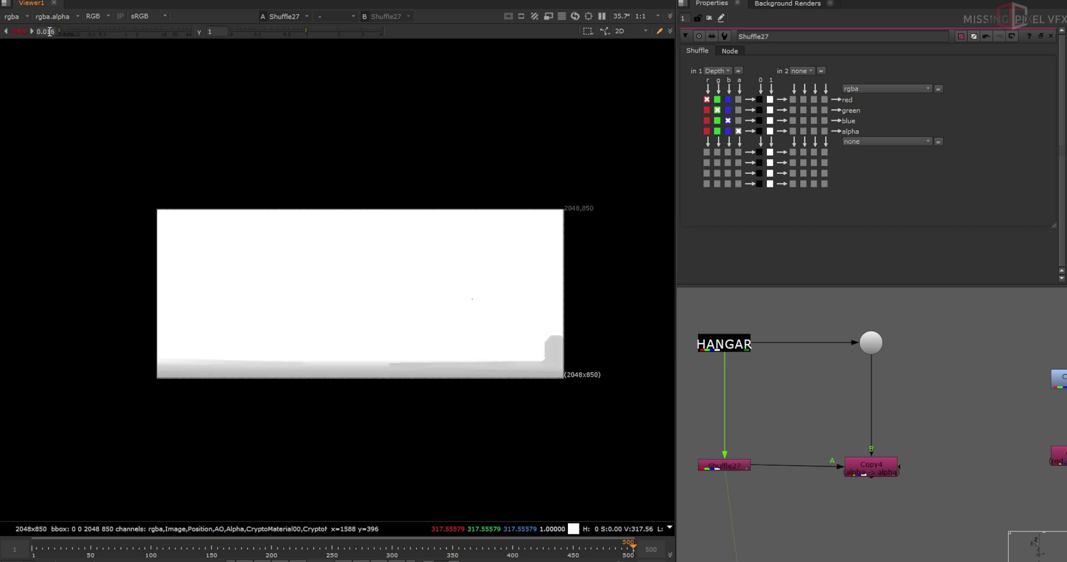
{"action": "left_click", "coordinate": [52, 32]}
{"action": "scroll", "coordinate": [51, 31], "scroll_direction": "down", "scroll_amount": 8}
{"action": "scroll", "coordinate": [52, 31], "scroll_direction": "up", "scroll_amount": 4}
{"action": "scroll", "coordinate": [53, 32], "scroll_direction": "down", "scroll_amount": 10}
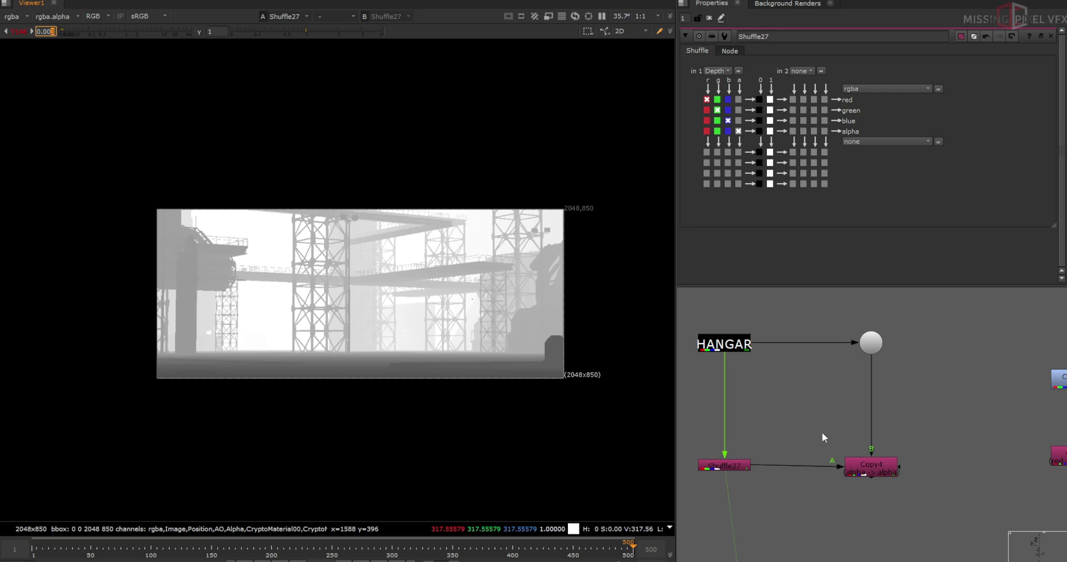
{"action": "left_click", "coordinate": [152, 32], "text": "ctrl"}
Step: Set the new Copy node to copy rgba.red into depth.Z and view its output
{"action": "double_click", "coordinate": [878, 466]}
{"action": "key", "text": "1"}
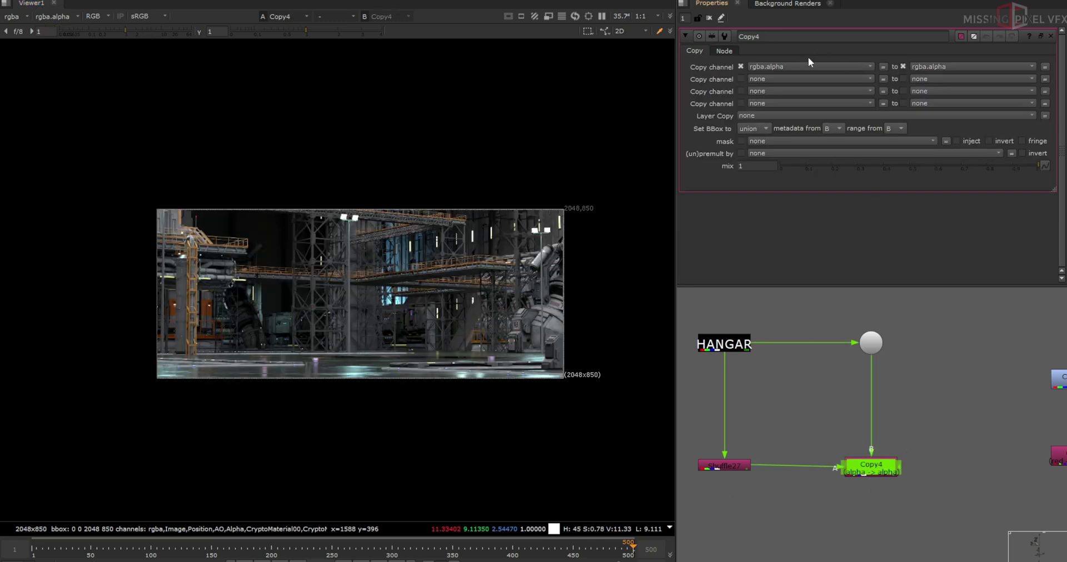
{"action": "left_click", "coordinate": [777, 67]}
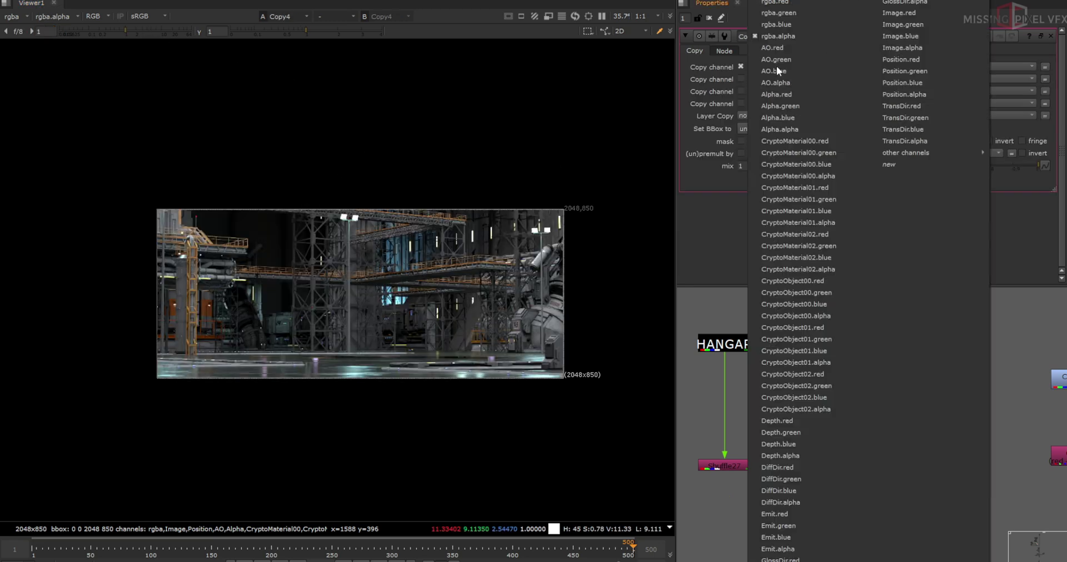
{"action": "left_click", "coordinate": [775, 4]}
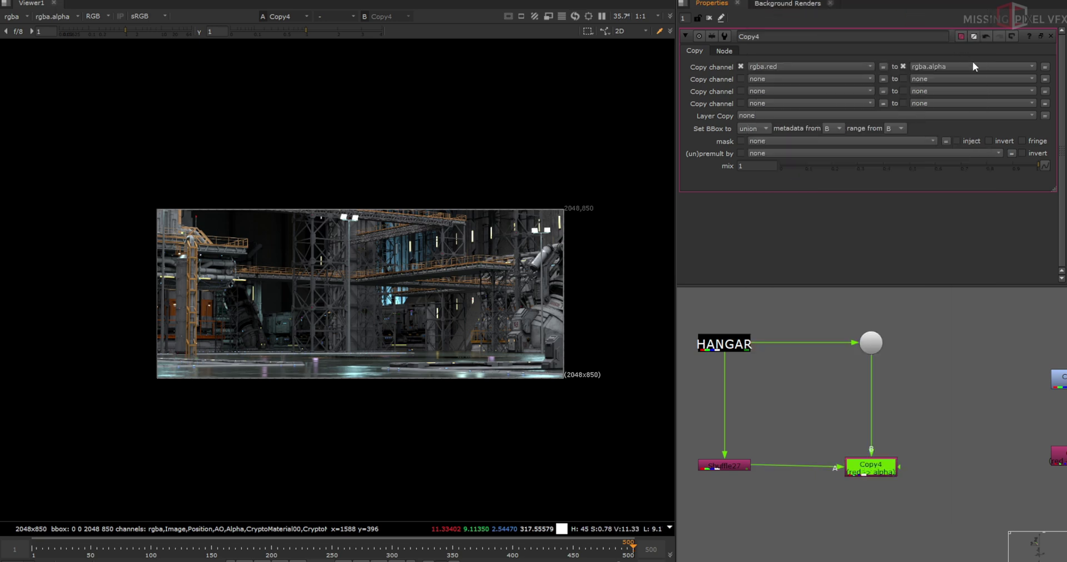
{"action": "left_click", "coordinate": [947, 66]}
{"action": "left_click", "coordinate": [502, 48]}
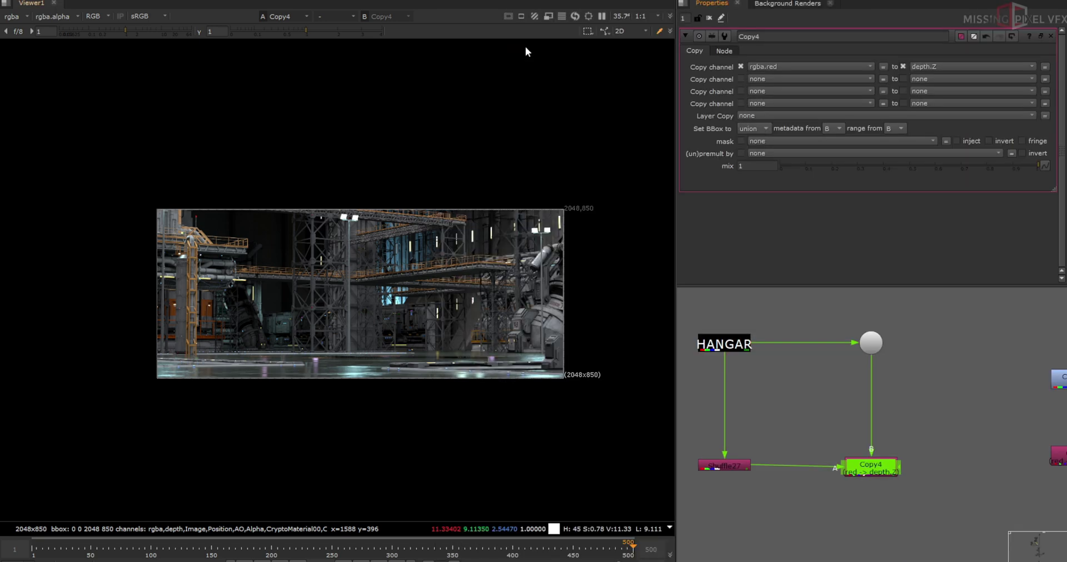
Step: Add a ZDefocus node below the new Copy node and view its result
{"action": "scroll", "coordinate": [872, 473], "scroll_direction": "up", "scroll_amount": 1}
{"action": "key", "text": "Tab"}
{"action": "type", "text": "zdef"}
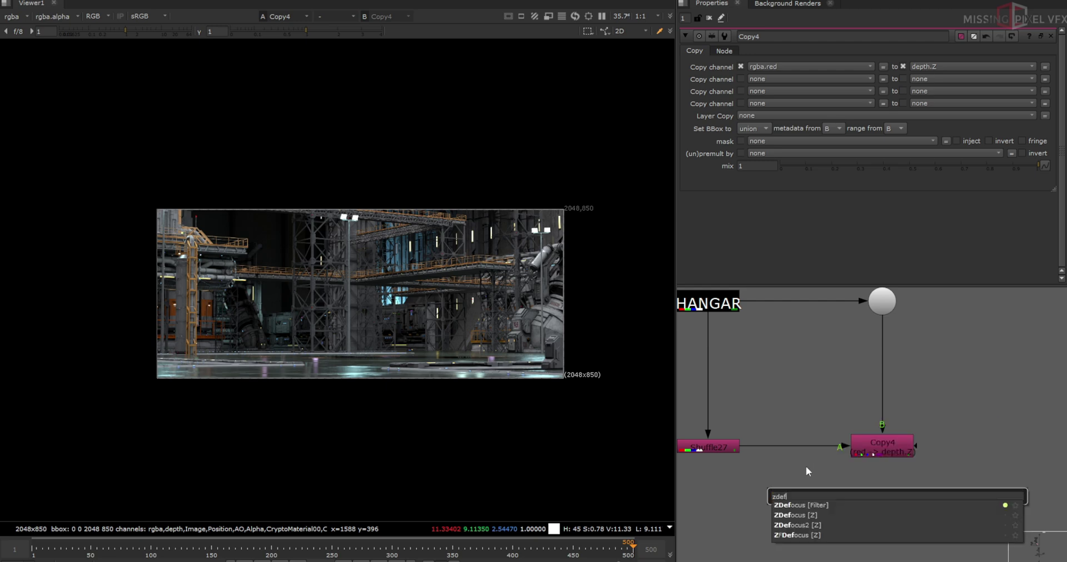
{"action": "left_click", "coordinate": [786, 505]}
{"action": "key", "text": "1"}
{"action": "left_click_drag", "start_coordinate": [886, 533], "coordinate": [881, 532]}
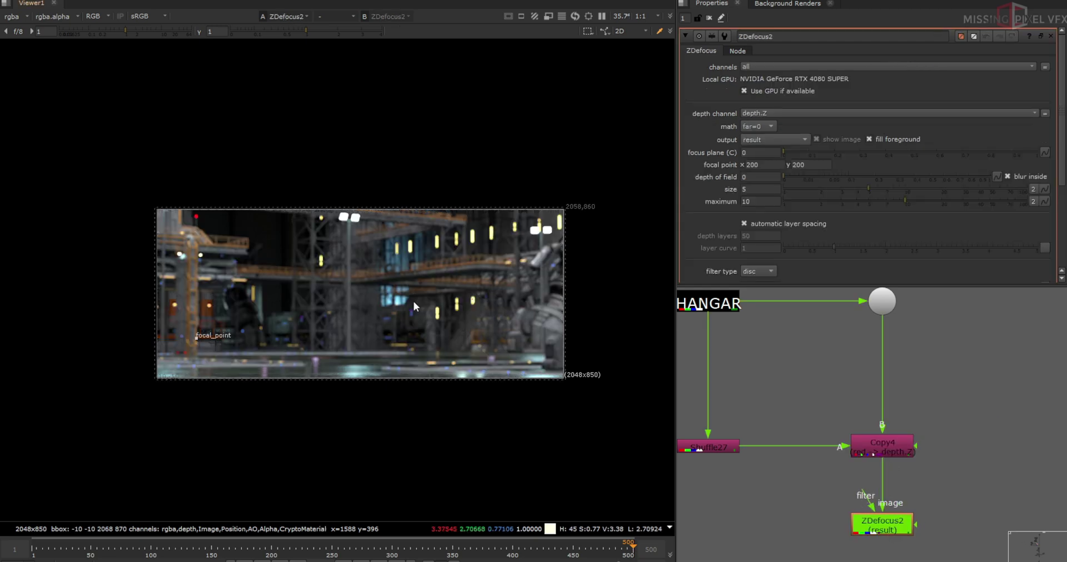
Step: Set the ZDefocus node's depth math to depth
{"action": "scroll", "coordinate": [431, 351], "scroll_direction": "up", "scroll_amount": 4}
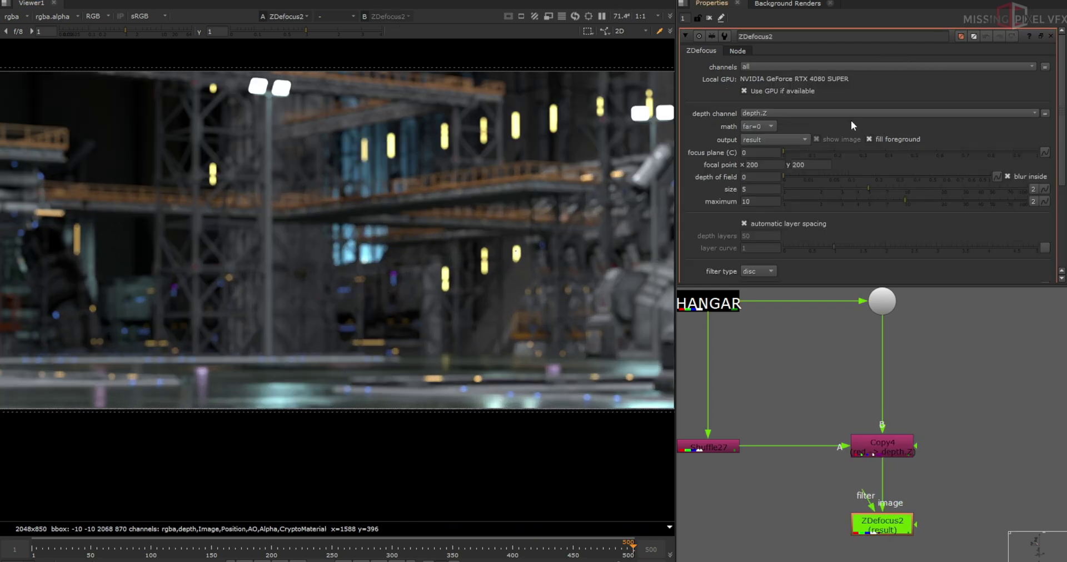
{"action": "left_click", "coordinate": [755, 126]}
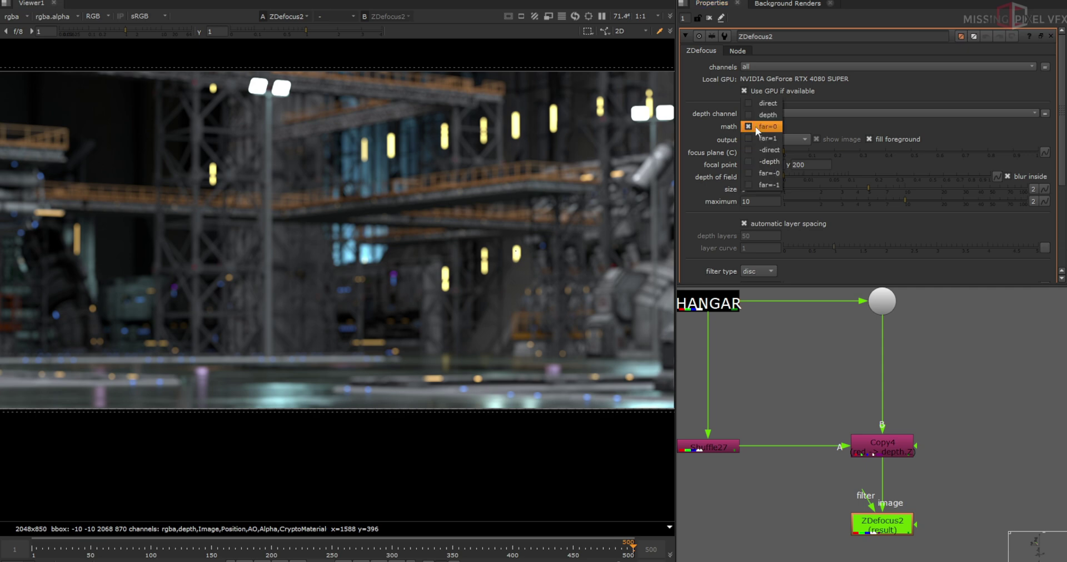
{"action": "left_click", "coordinate": [762, 115]}
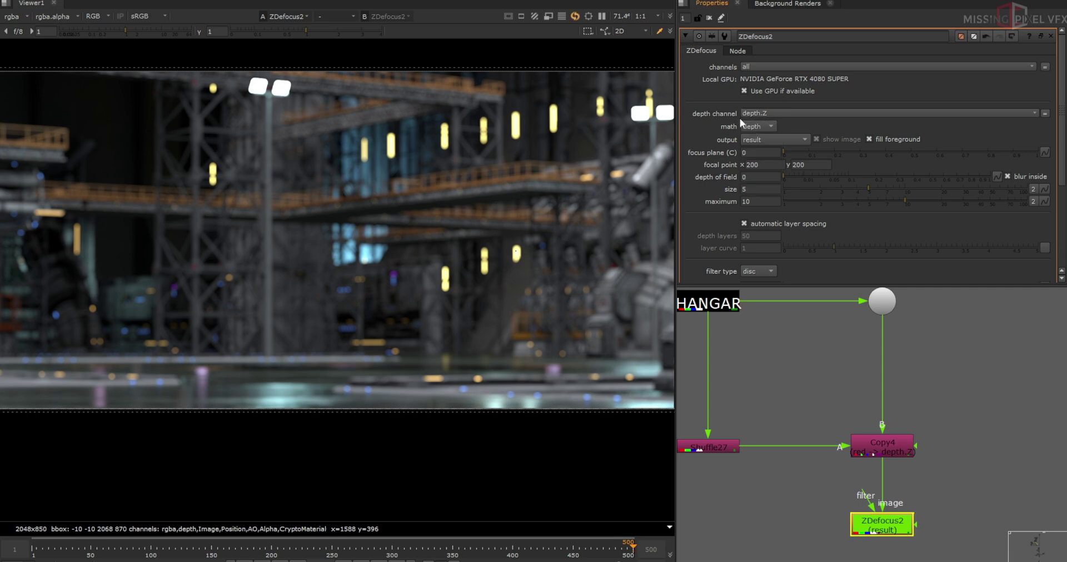
Step: Switch the ZDefocus output to focal plane setup and move the focal point onto the hangar floor at about x 1151, y 69
{"action": "left_click", "coordinate": [767, 139]}
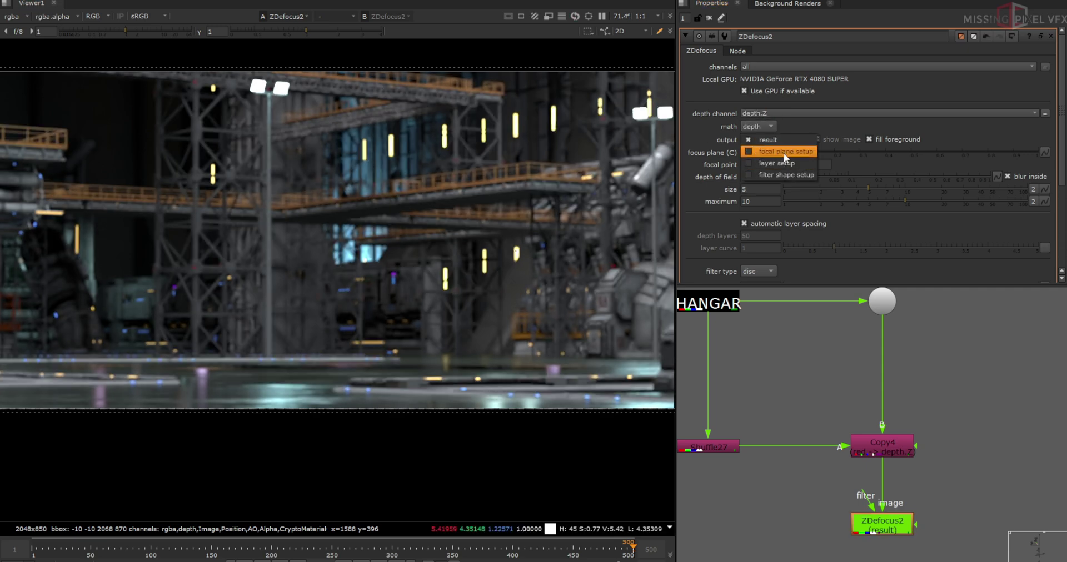
{"action": "left_click", "coordinate": [784, 153]}
{"action": "scroll", "coordinate": [321, 351], "scroll_direction": "down", "scroll_amount": 2}
{"action": "left_click_drag", "start_coordinate": [189, 286], "coordinate": [408, 315]}
{"action": "scroll", "coordinate": [406, 319], "scroll_direction": "up", "scroll_amount": 2}
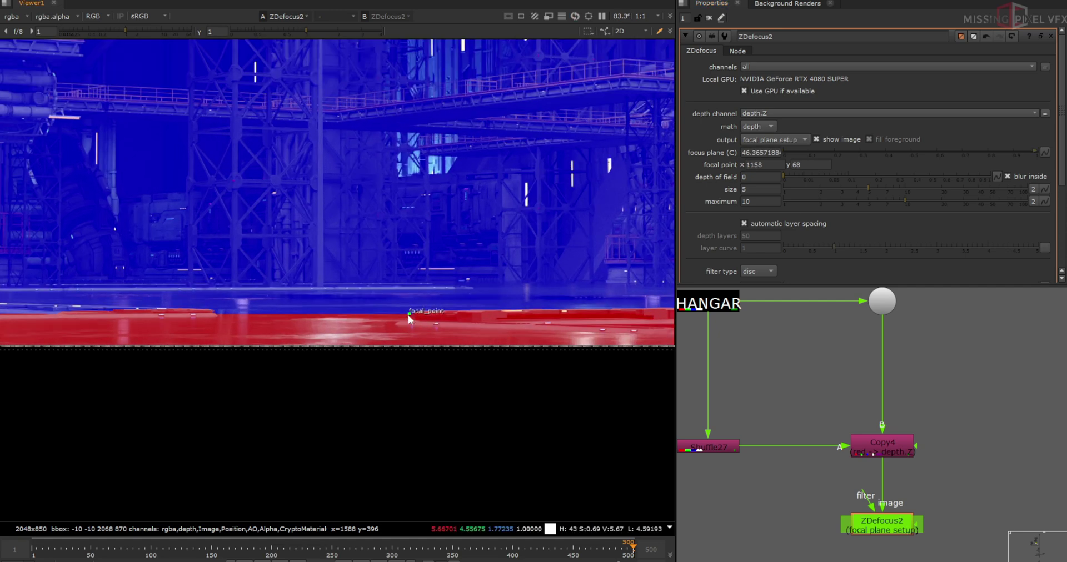
{"action": "left_click_drag", "start_coordinate": [408, 314], "coordinate": [405, 314]}
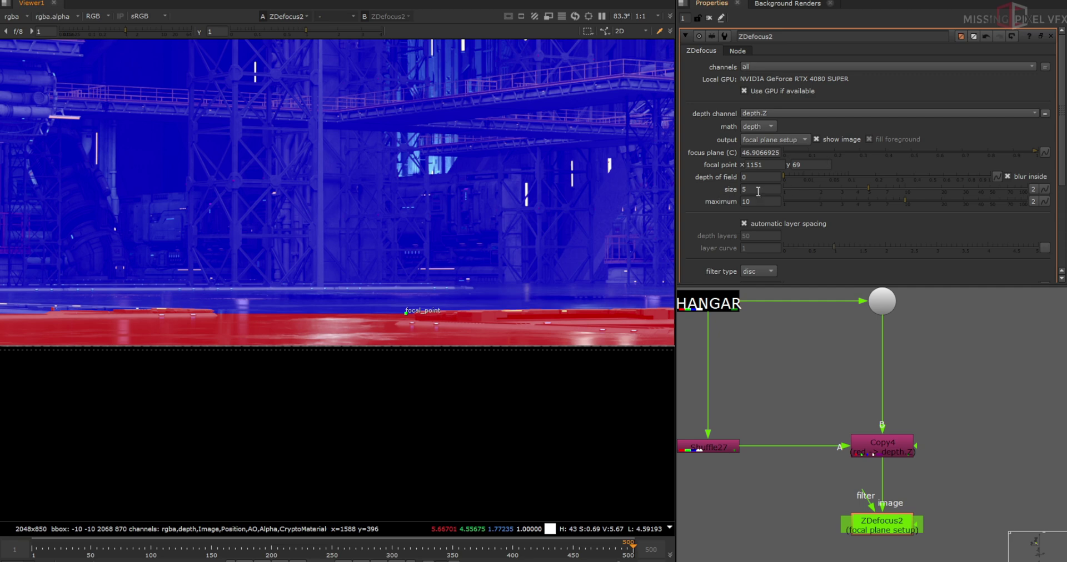
Step: Set the ZDefocus depth of field to 1 and switch its output back to result
{"action": "left_click_drag", "start_coordinate": [793, 177], "coordinate": [991, 178]}
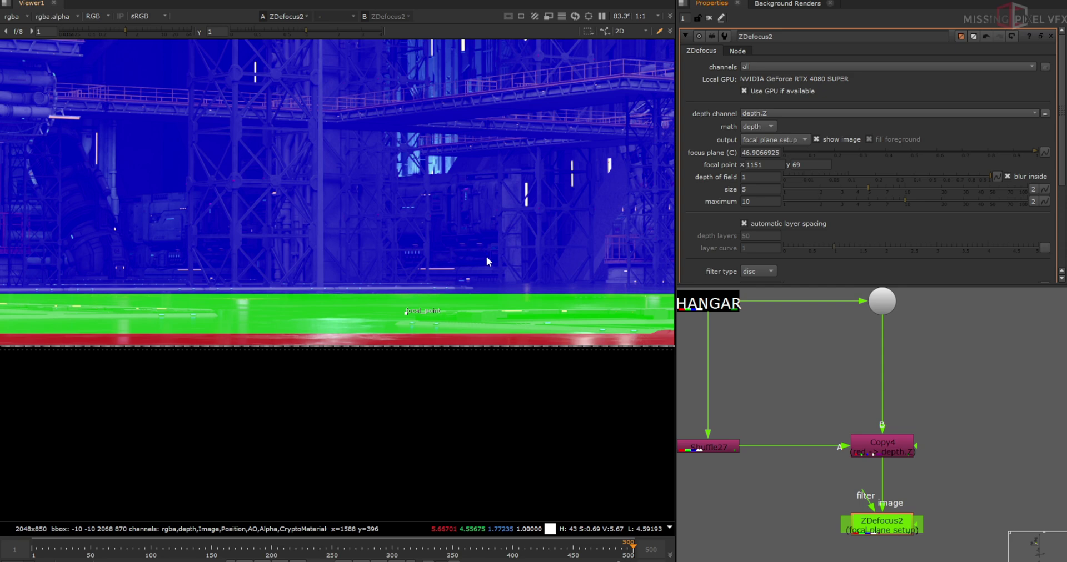
{"action": "left_click", "coordinate": [763, 141]}
{"action": "left_click", "coordinate": [767, 128]}
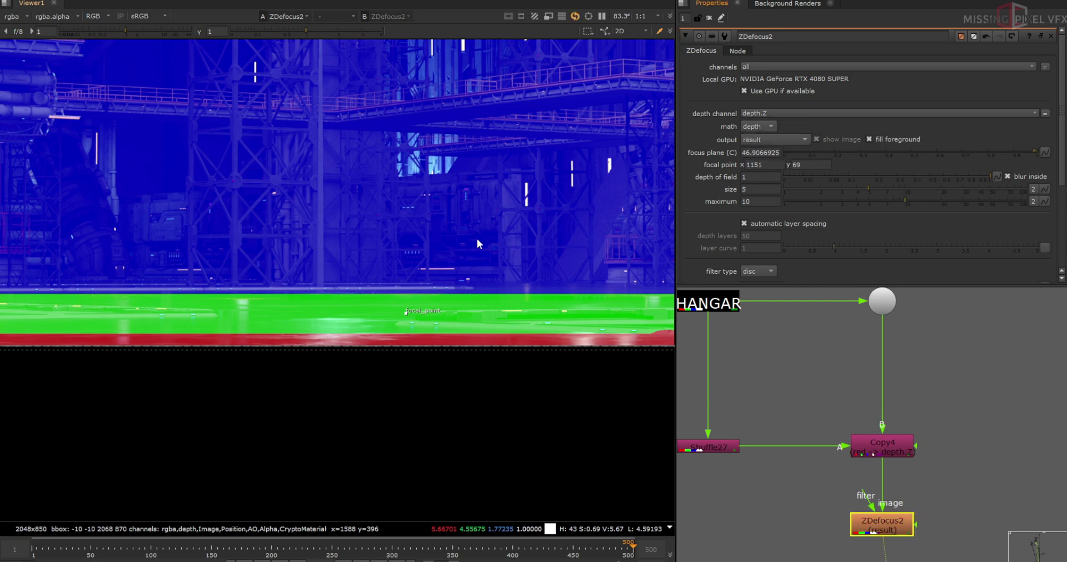
Step: Examine the sharpness and blur of the defocused floor around the focal point
{"action": "scroll", "coordinate": [411, 322], "scroll_direction": "up", "scroll_amount": 8}
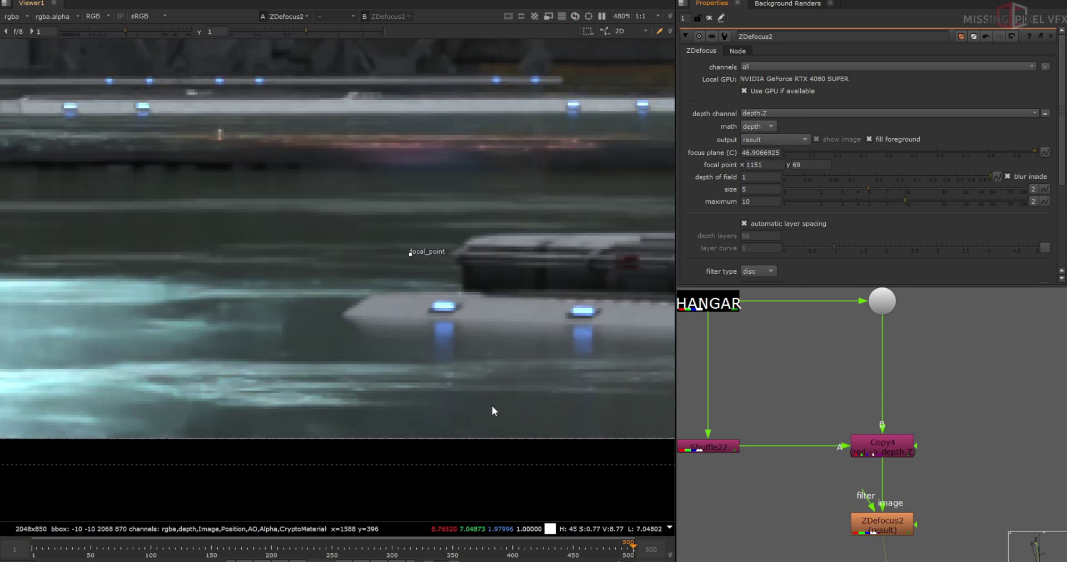
{"action": "scroll", "coordinate": [565, 344], "scroll_direction": "down", "scroll_amount": 3}
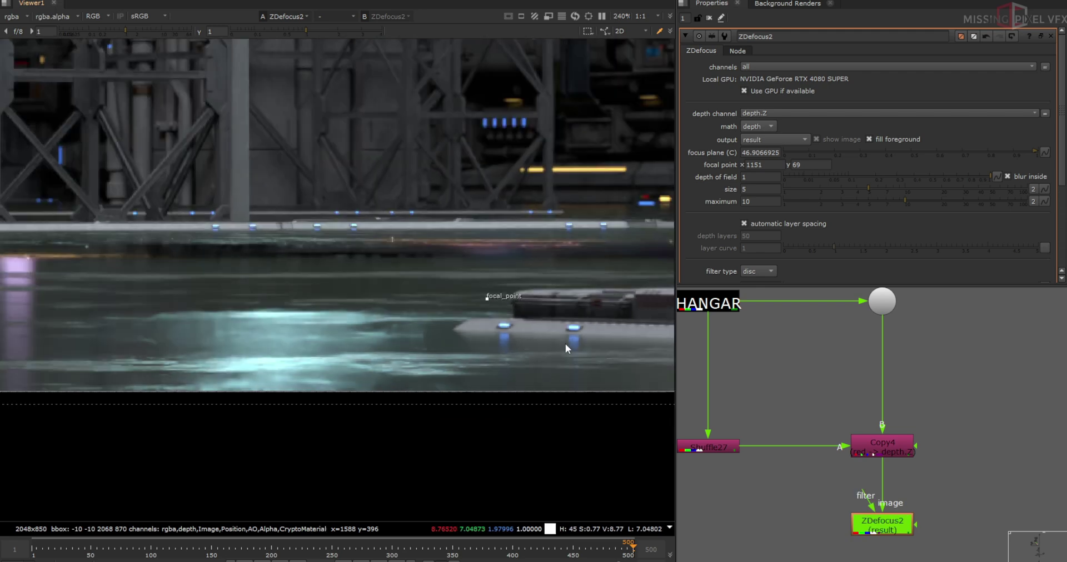
{"action": "scroll", "coordinate": [432, 282], "scroll_direction": "up", "scroll_amount": 3}
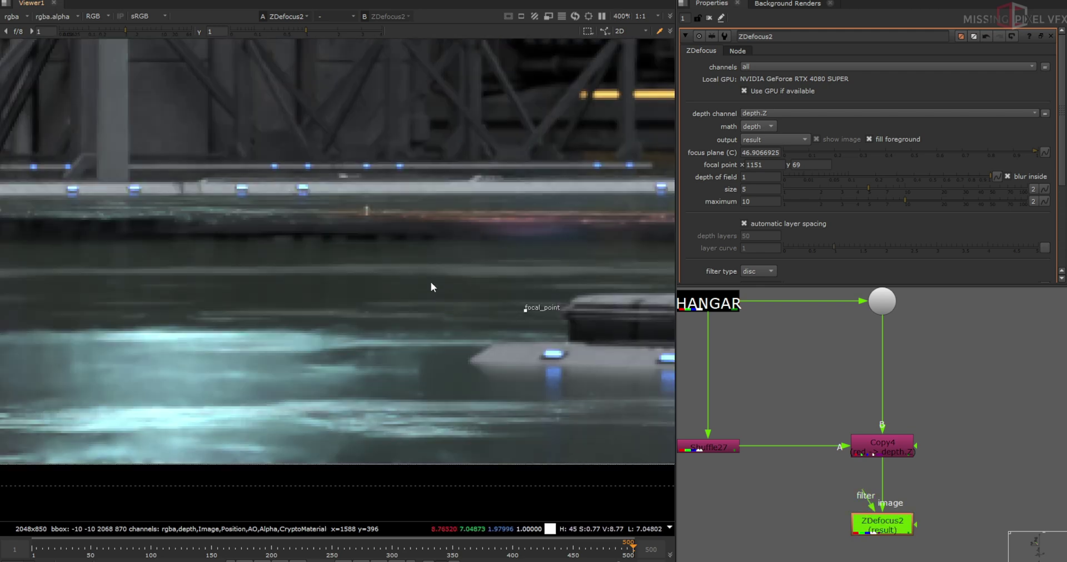
{"action": "scroll", "coordinate": [431, 282], "scroll_direction": "up", "scroll_amount": 1}
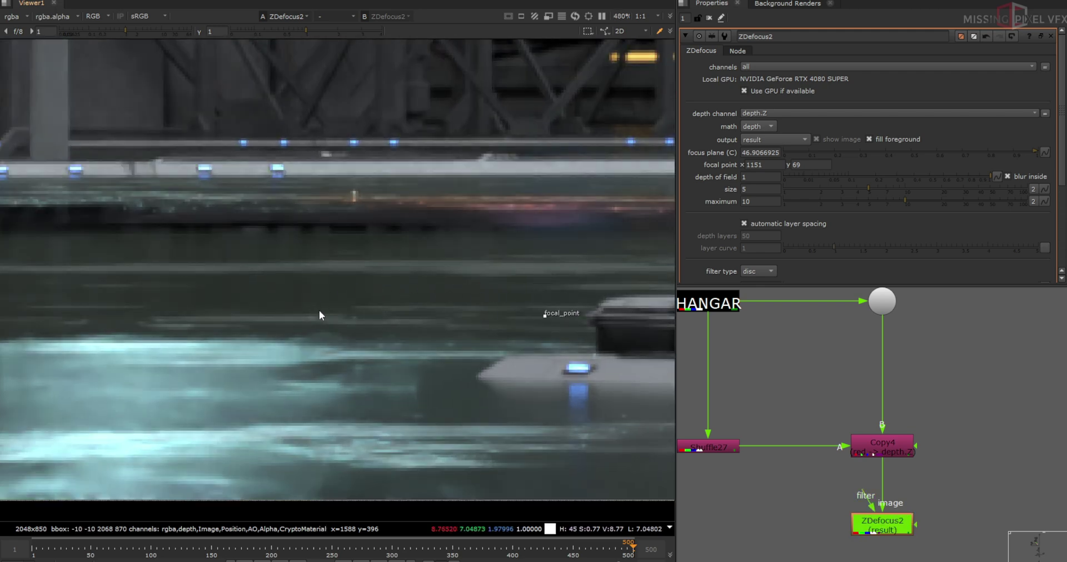
{"action": "scroll", "coordinate": [319, 311], "scroll_direction": "down", "scroll_amount": 2}
{"action": "scroll", "coordinate": [296, 329], "scroll_direction": "up", "scroll_amount": 2}
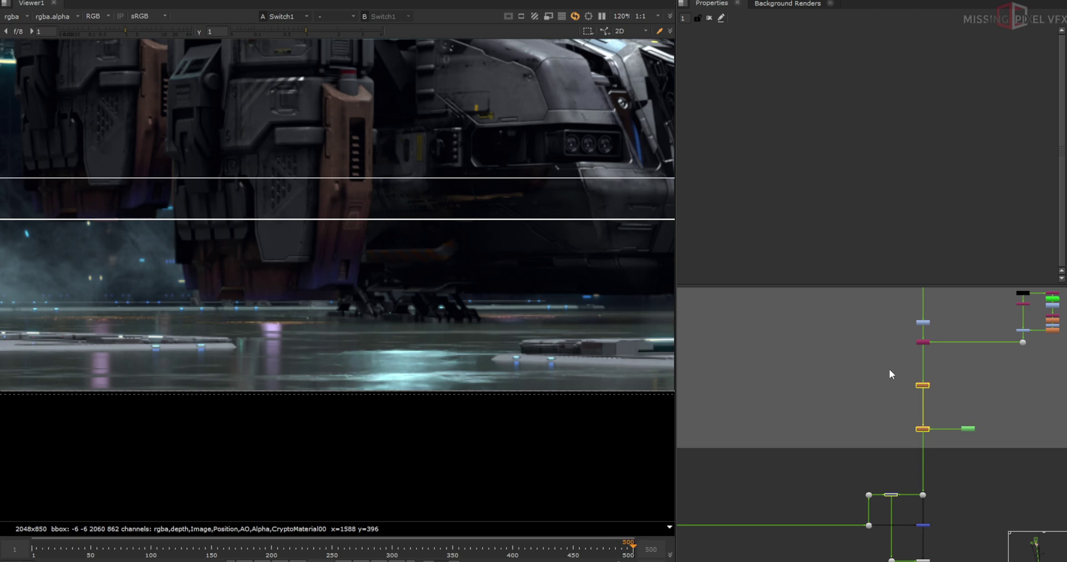
Step: View the output of Merge13, where the second SHIP branch joins the main scene tree
{"action": "left_click_drag", "start_coordinate": [888, 373], "coordinate": [986, 436]}
{"action": "scroll", "coordinate": [897, 379], "scroll_direction": "down", "scroll_amount": 5}
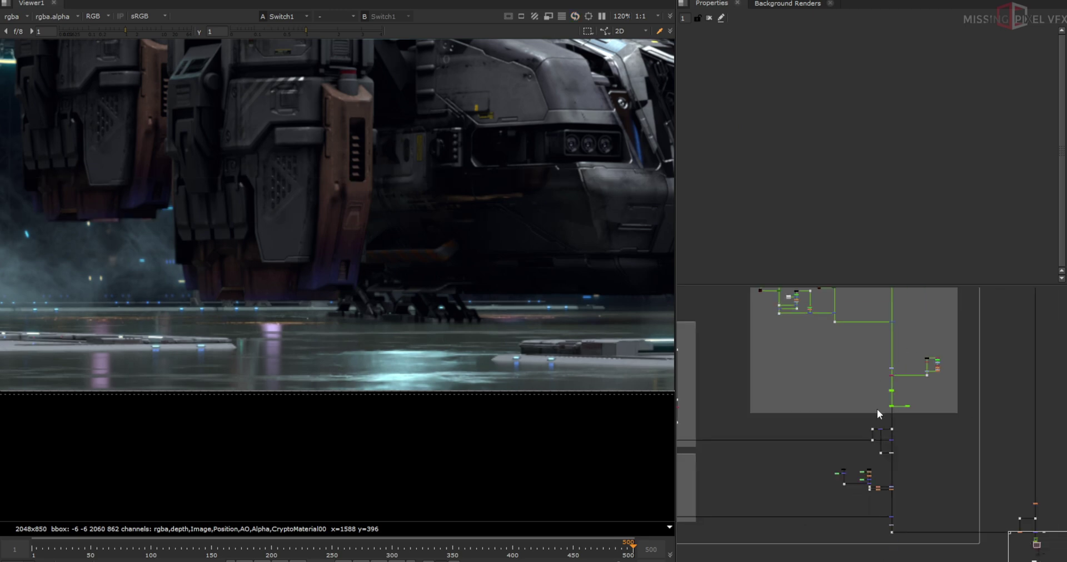
{"action": "middle_click_drag", "start_coordinate": [691, 432], "coordinate": [893, 432]}
{"action": "middle_click_drag", "start_coordinate": [496, 161], "coordinate": [443, 283]}
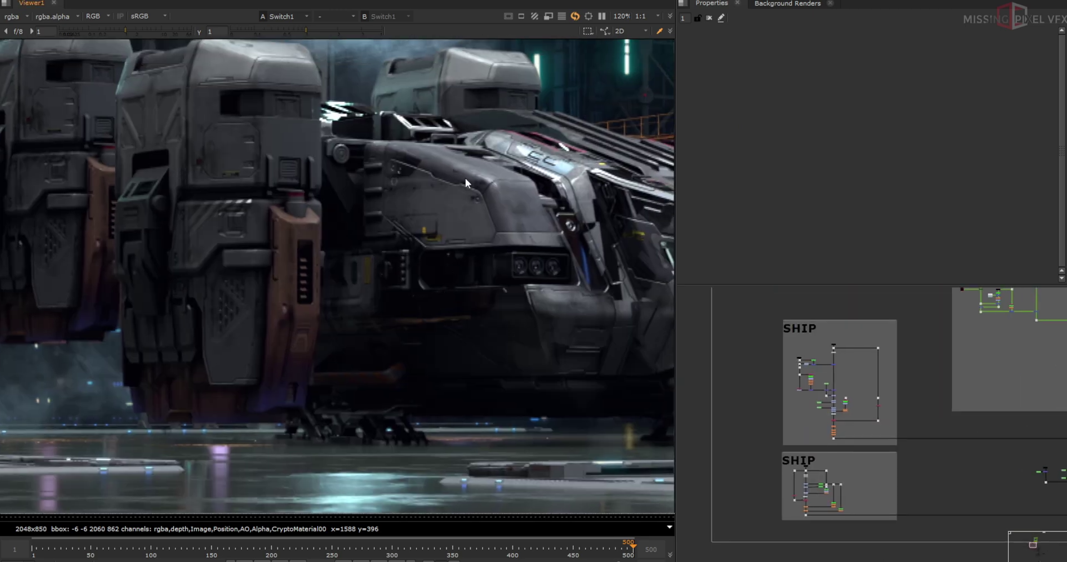
{"action": "key", "text": "f"}
{"action": "scroll", "coordinate": [931, 427], "scroll_direction": "down", "scroll_amount": 3}
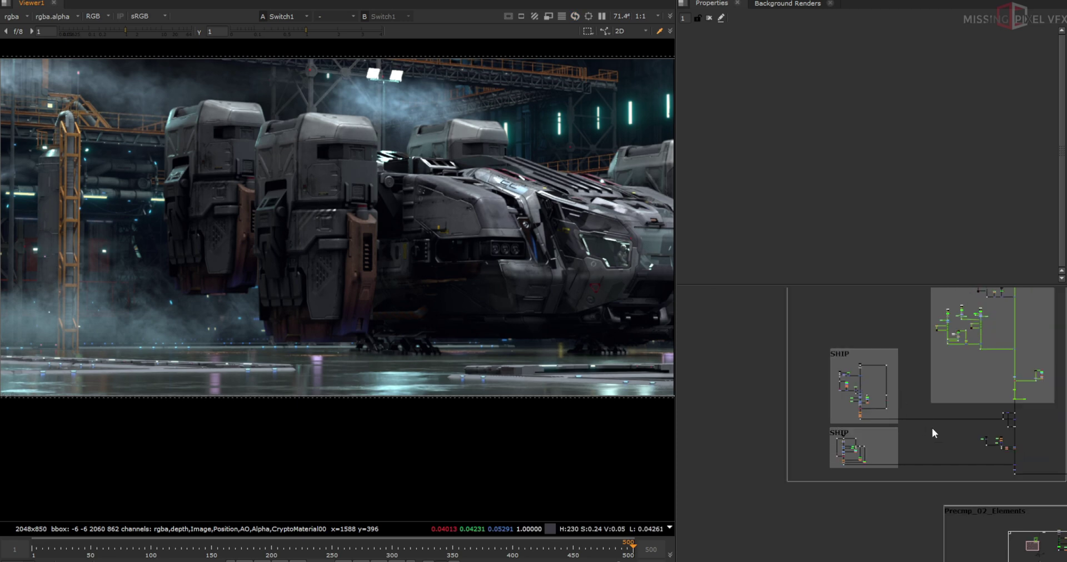
{"action": "scroll", "coordinate": [911, 398], "scroll_direction": "up", "scroll_amount": 5}
{"action": "left_click_drag", "start_coordinate": [967, 412], "coordinate": [922, 428]}
{"action": "key", "text": "1"}
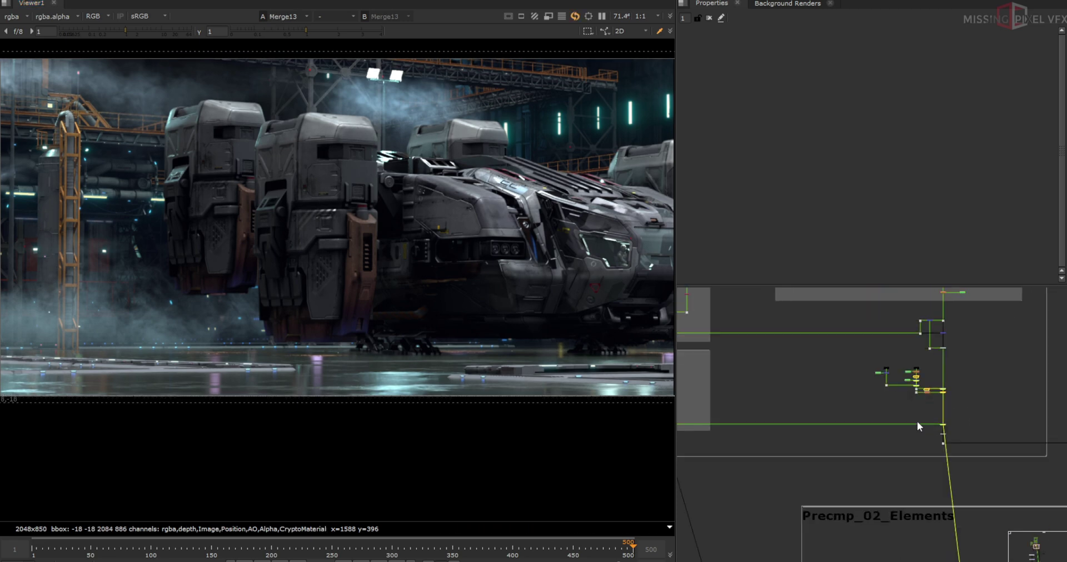
Step: View the Stamp20 source of the second SHIP group to see the character render alone
{"action": "middle_click_drag", "start_coordinate": [834, 409], "coordinate": [1019, 428]}
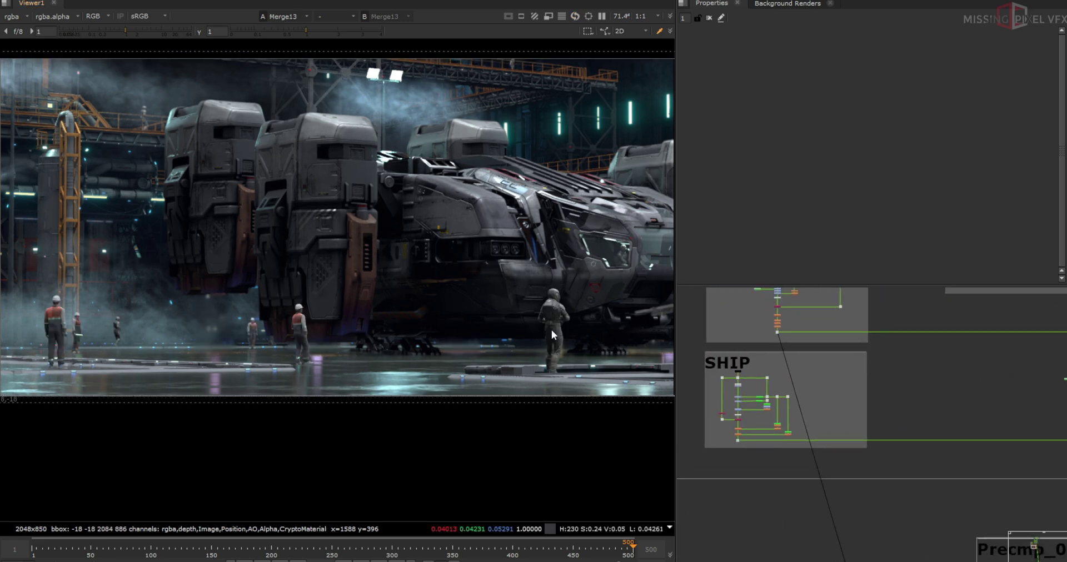
{"action": "middle_click_drag", "start_coordinate": [836, 337], "coordinate": [792, 427]}
{"action": "scroll", "coordinate": [902, 361], "scroll_direction": "down", "scroll_amount": 3}
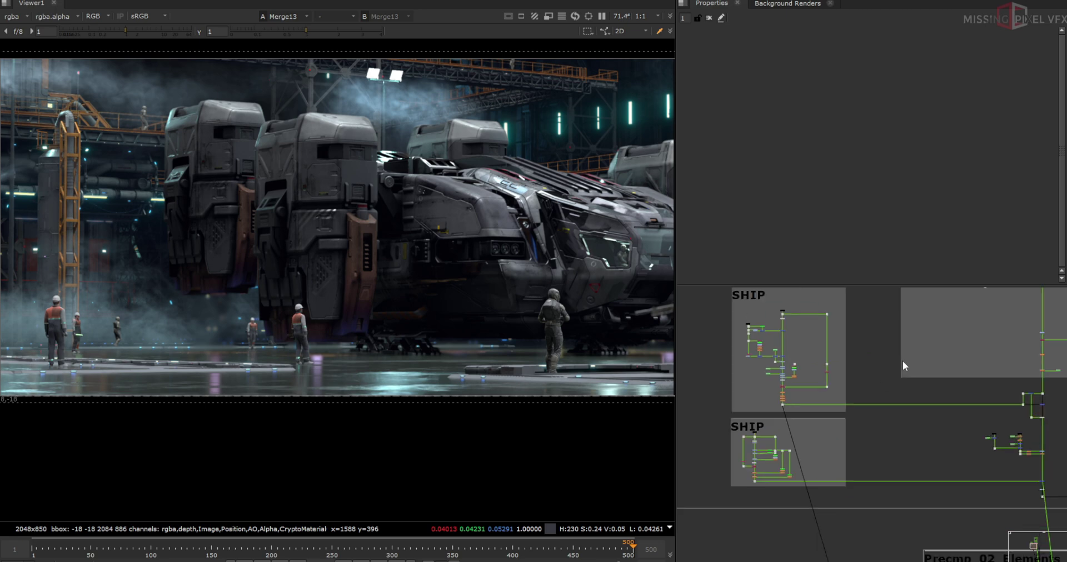
{"action": "scroll", "coordinate": [725, 427], "scroll_direction": "up", "scroll_amount": 6}
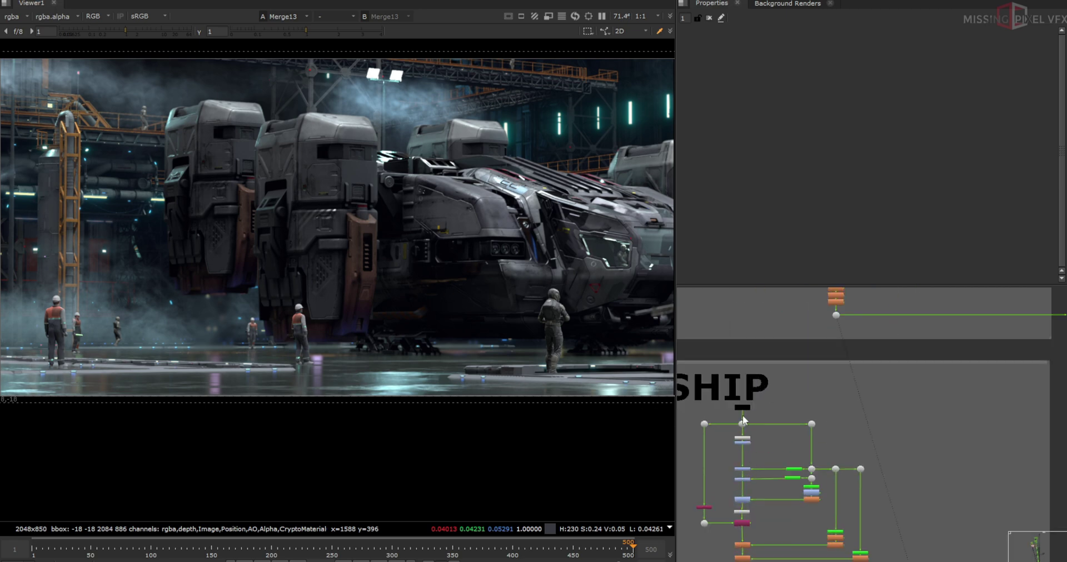
{"action": "key", "text": "1"}
{"action": "scroll", "coordinate": [502, 301], "scroll_direction": "down", "scroll_amount": 2}
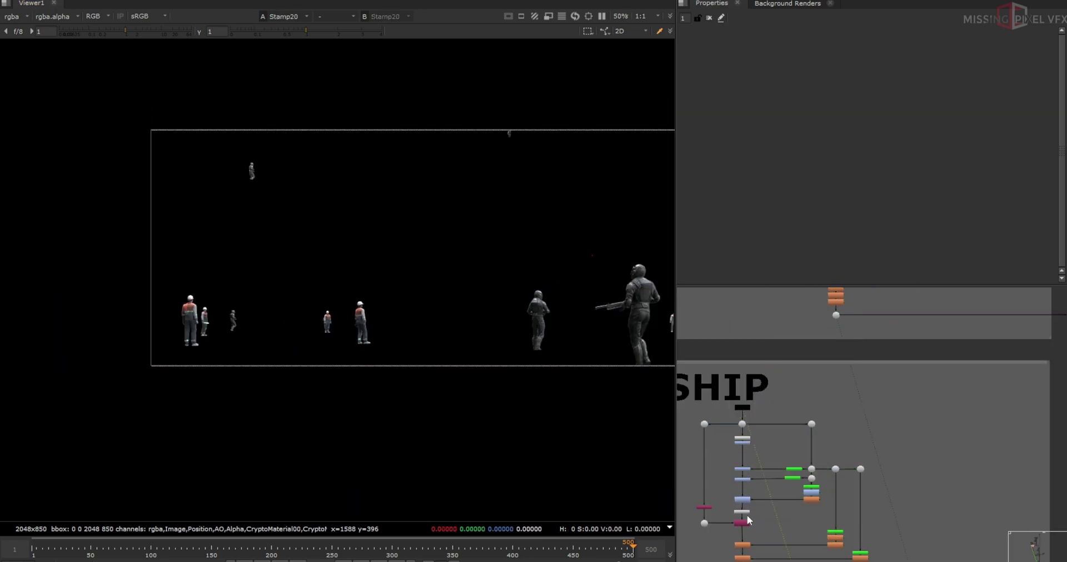
Step: View the output of the final Defocus2 node in the character branch
{"action": "middle_click_drag", "start_coordinate": [527, 293], "coordinate": [437, 308]}
{"action": "middle_click_drag", "start_coordinate": [764, 557], "coordinate": [784, 491]}
{"action": "scroll", "coordinate": [783, 491], "scroll_direction": "up", "scroll_amount": 3}
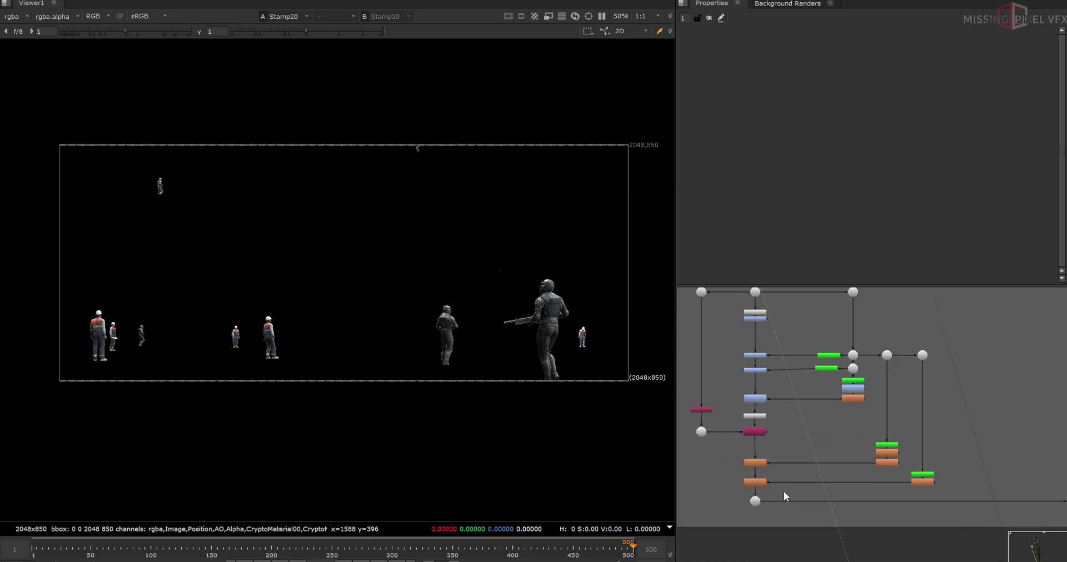
{"action": "left_click", "coordinate": [755, 481]}
{"action": "key", "text": "1"}
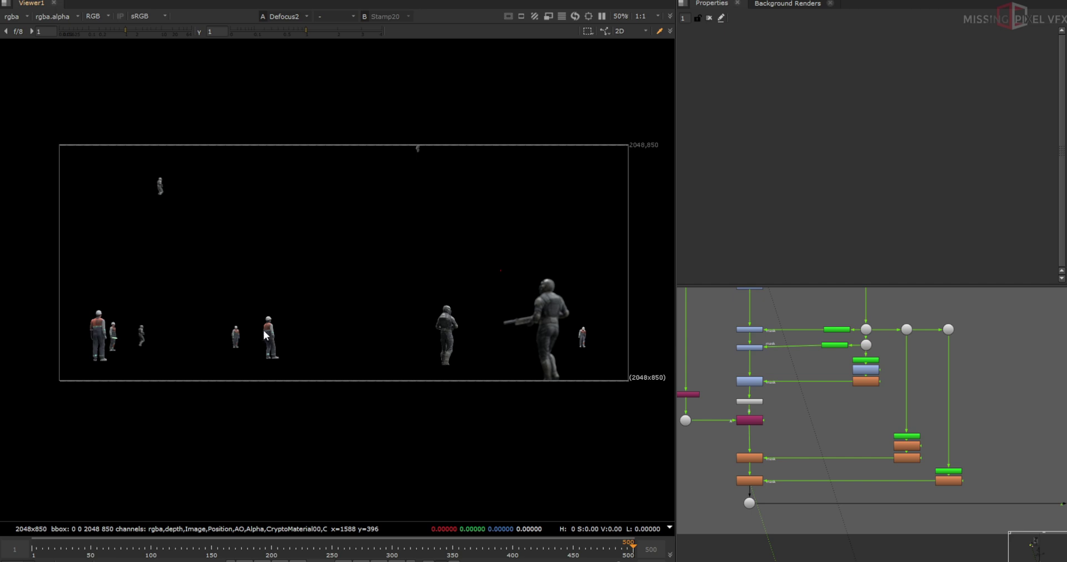
Step: Compare the raw Stamp20 characters with the Defocus2 output, inspecting the workers up close
{"action": "key", "text": "1"}
{"action": "key", "text": "2"}
{"action": "key", "text": "1"}
{"action": "scroll", "coordinate": [262, 329], "scroll_direction": "up", "scroll_amount": 2}
{"action": "left_click_drag", "start_coordinate": [217, 250], "coordinate": [311, 397]}
{"action": "key", "text": "2"}
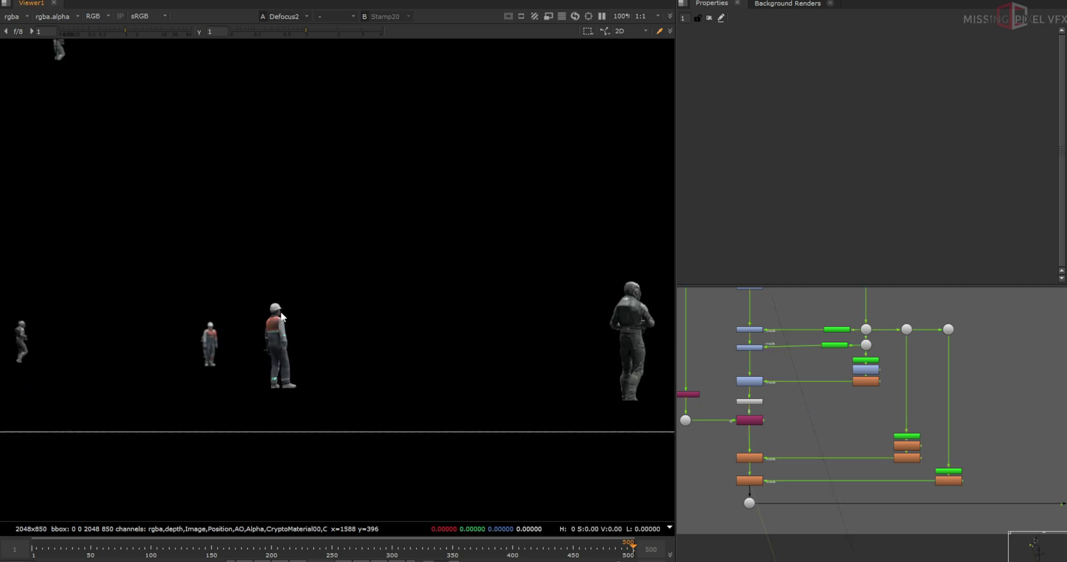
{"action": "key", "text": "1"}
{"action": "key", "text": "2"}
{"action": "scroll", "coordinate": [290, 332], "scroll_direction": "down", "scroll_amount": 2}
{"action": "left_click_drag", "start_coordinate": [478, 230], "coordinate": [607, 392]}
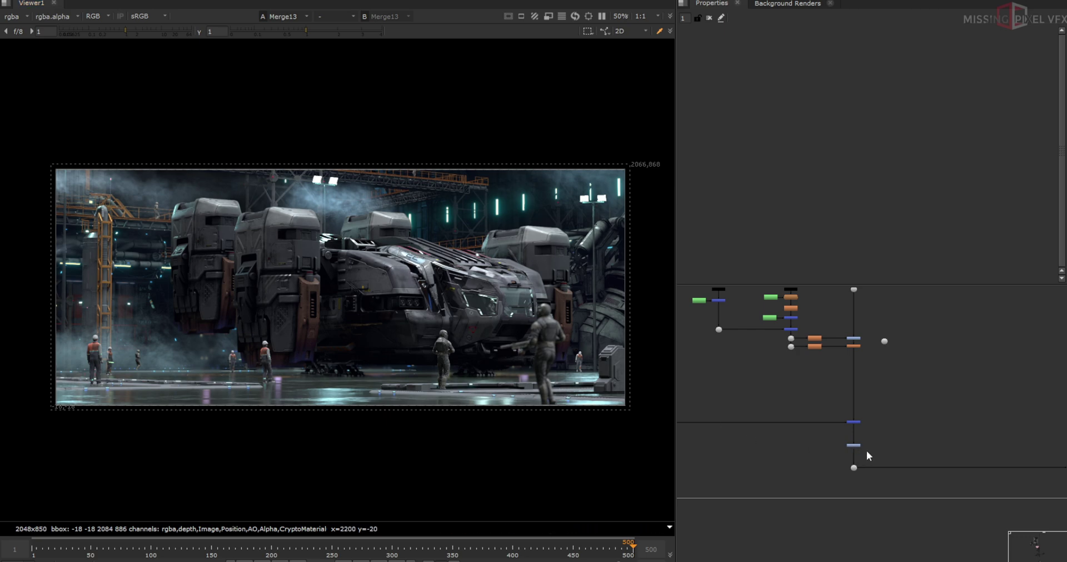
Step: Open the settings of ColorCorrect9 below Merge13 and view its graded output
{"action": "scroll", "coordinate": [866, 452], "scroll_direction": "up", "scroll_amount": 3}
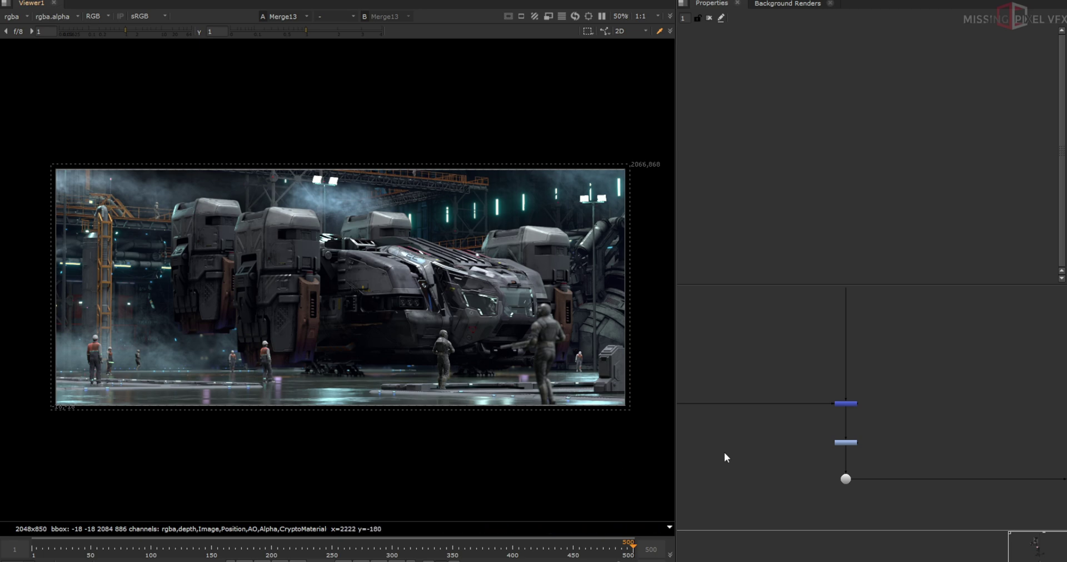
{"action": "double_click", "coordinate": [845, 443]}
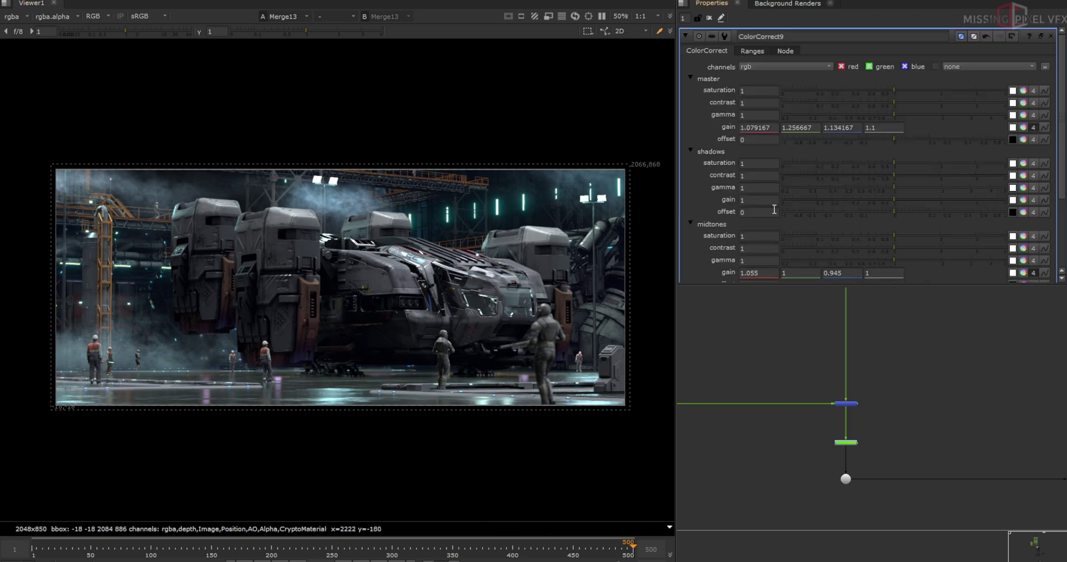
{"action": "left_click_drag", "start_coordinate": [877, 448], "coordinate": [820, 459]}
{"action": "key", "text": "1"}
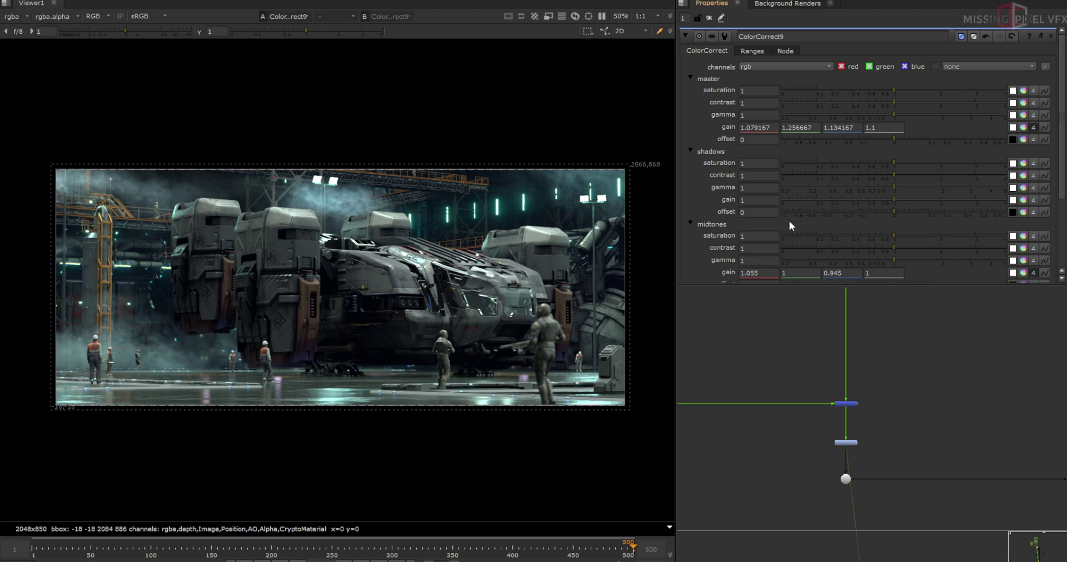
{"action": "left_click", "coordinate": [883, 454]}
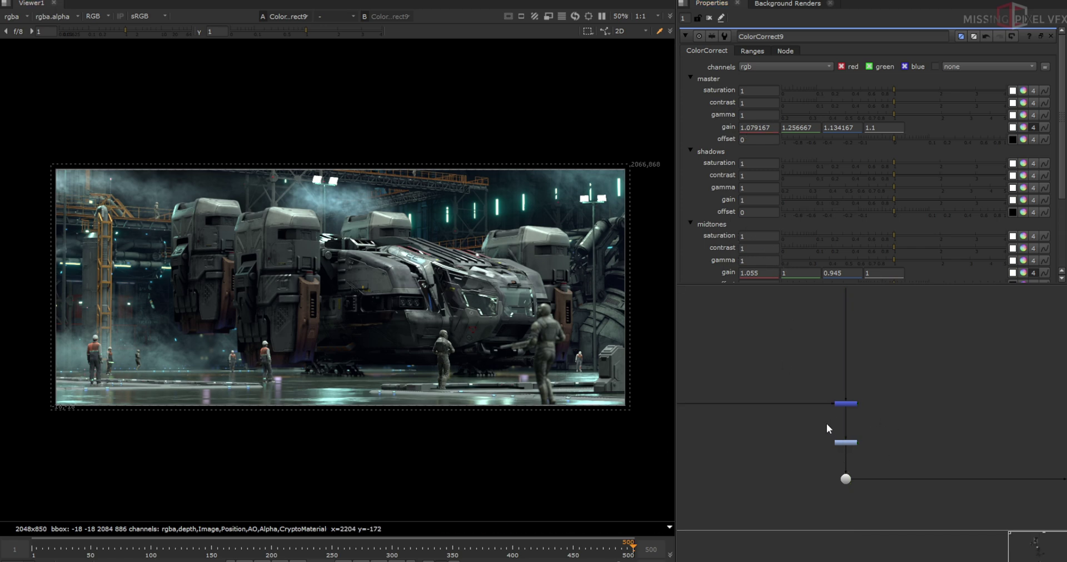
Step: View the output of Merge2 at the end of the scene precomp tree
{"action": "scroll", "coordinate": [827, 424], "scroll_direction": "down", "scroll_amount": 4}
{"action": "scroll", "coordinate": [898, 438], "scroll_direction": "up", "scroll_amount": 4}
{"action": "left_click_drag", "start_coordinate": [960, 425], "coordinate": [882, 459]}
{"action": "key", "text": "1"}
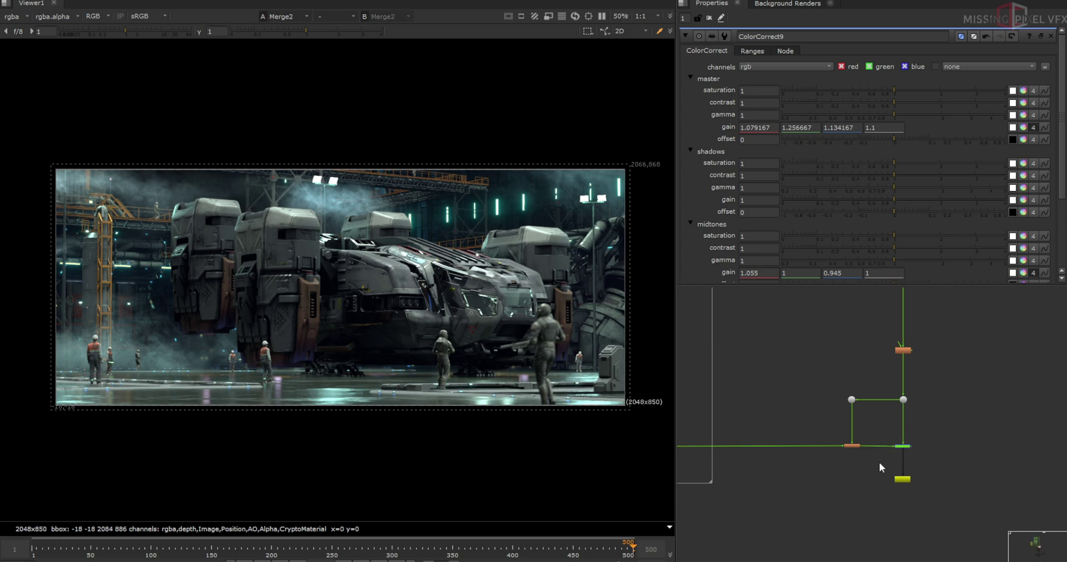
{"action": "scroll", "coordinate": [878, 463], "scroll_direction": "down", "scroll_amount": 5}
{"action": "scroll", "coordinate": [895, 481], "scroll_direction": "up", "scroll_amount": 6}
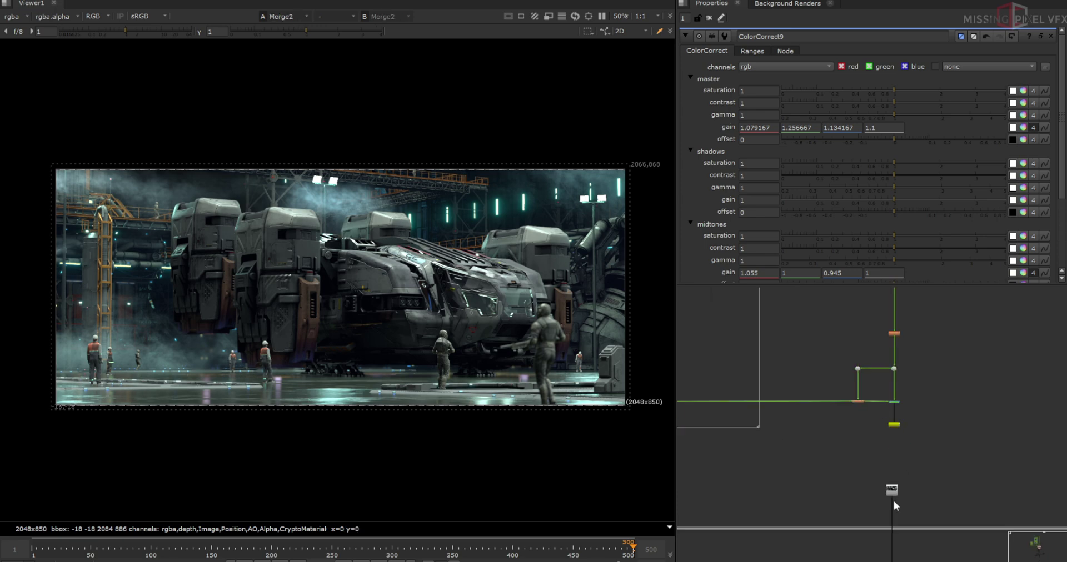
{"action": "left_click", "coordinate": [918, 421]}
{"action": "left_click_drag", "start_coordinate": [953, 362], "coordinate": [843, 407]}
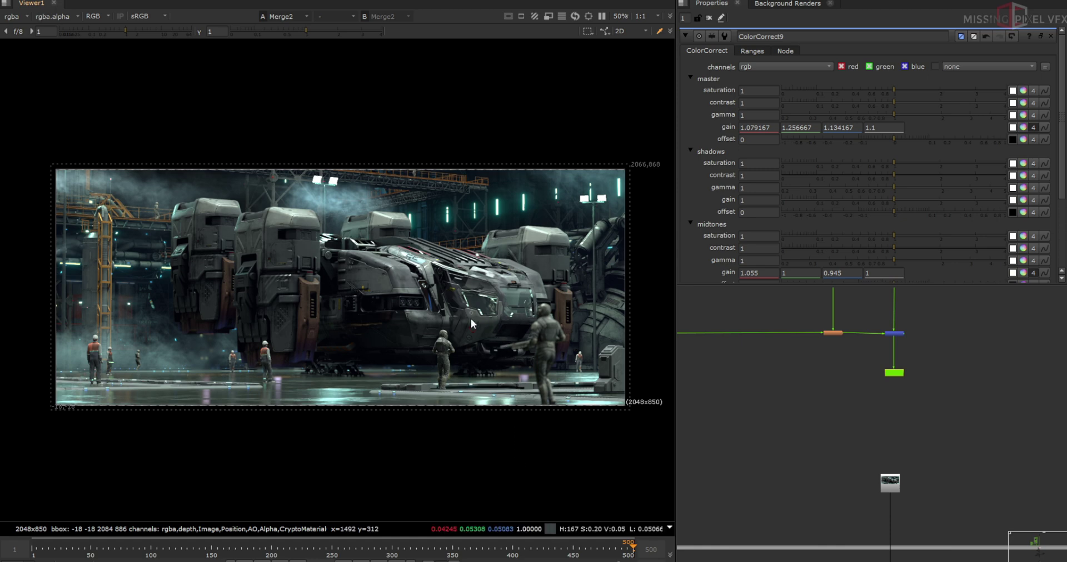
Step: Examine how the scene precomp leads into the Precmp_02_Elements group of nodes
{"action": "scroll", "coordinate": [860, 422], "scroll_direction": "down", "scroll_amount": 3}
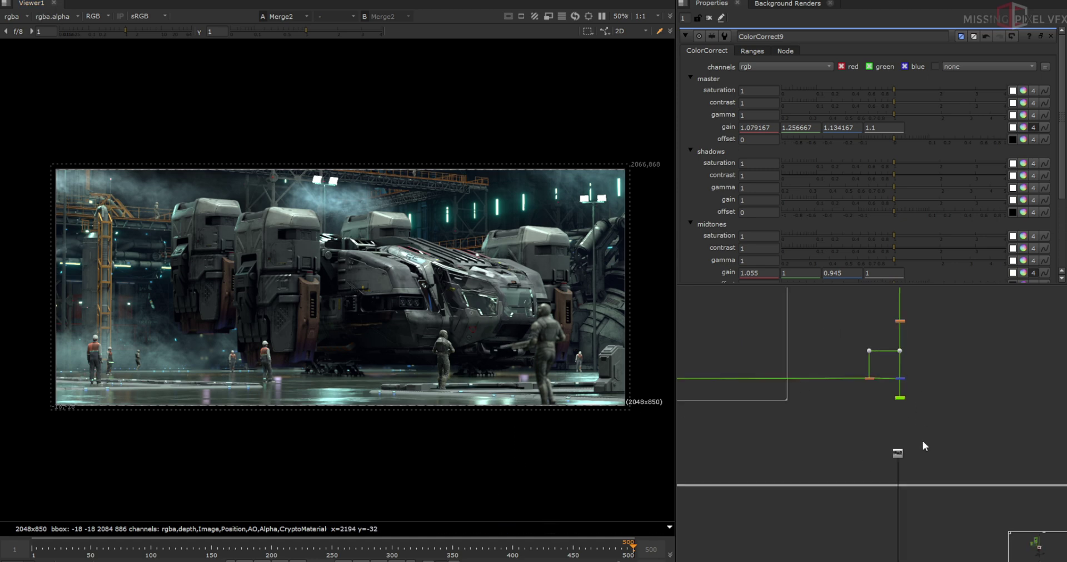
{"action": "scroll", "coordinate": [895, 444], "scroll_direction": "down", "scroll_amount": 2}
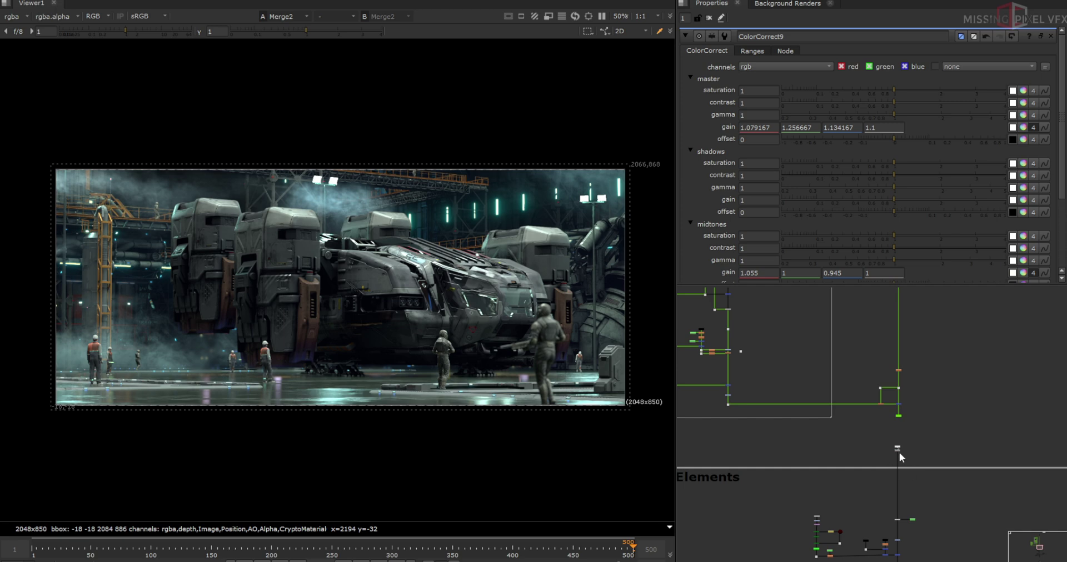
{"action": "scroll", "coordinate": [880, 433], "scroll_direction": "down", "scroll_amount": 2}
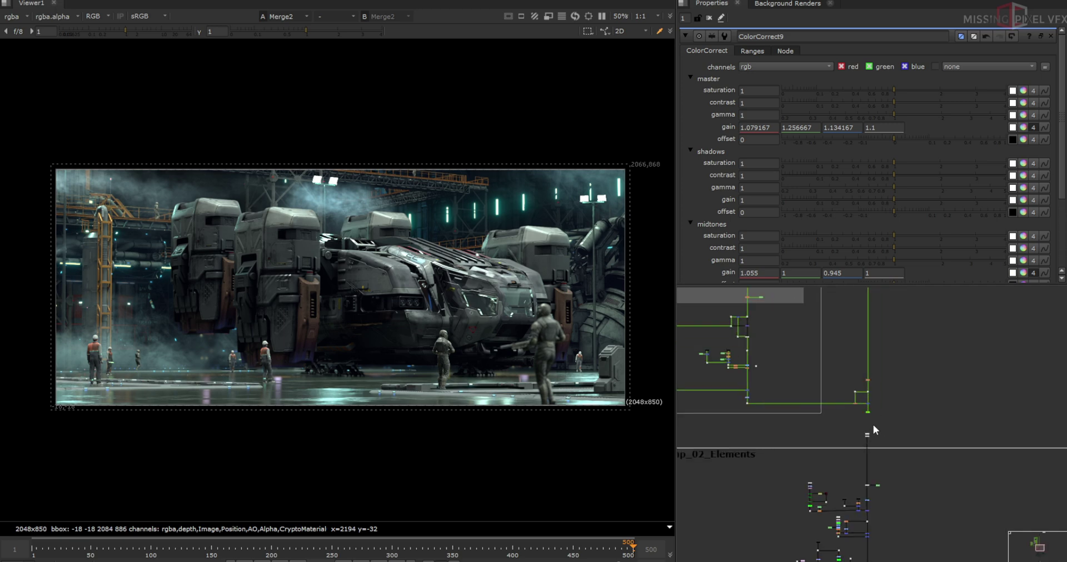
{"action": "scroll", "coordinate": [862, 413], "scroll_direction": "down", "scroll_amount": 2}
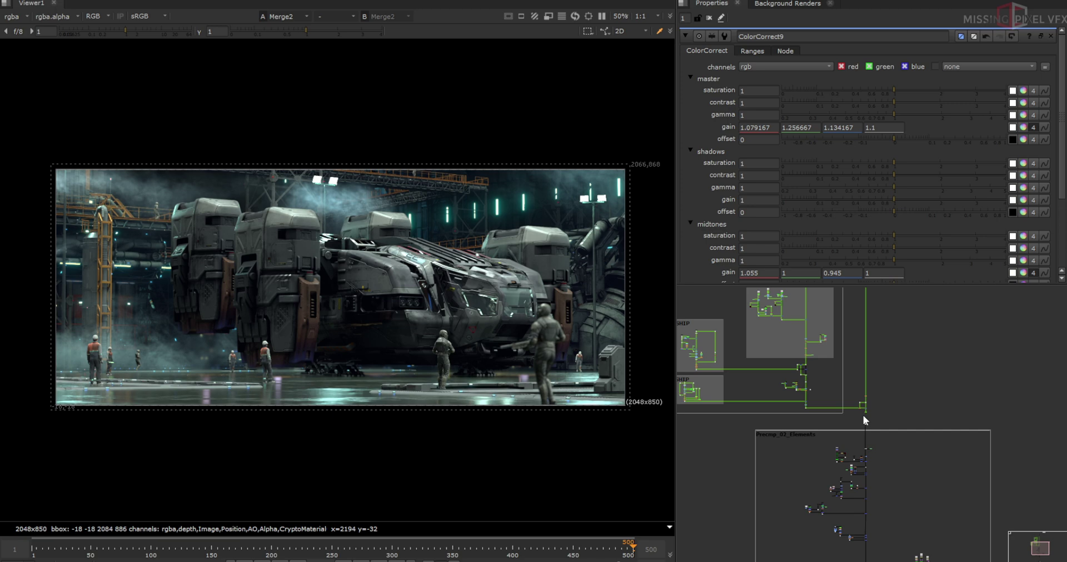
{"action": "scroll", "coordinate": [802, 422], "scroll_direction": "down", "scroll_amount": 2}
{"action": "middle_click_drag", "start_coordinate": [814, 438], "coordinate": [831, 360]}
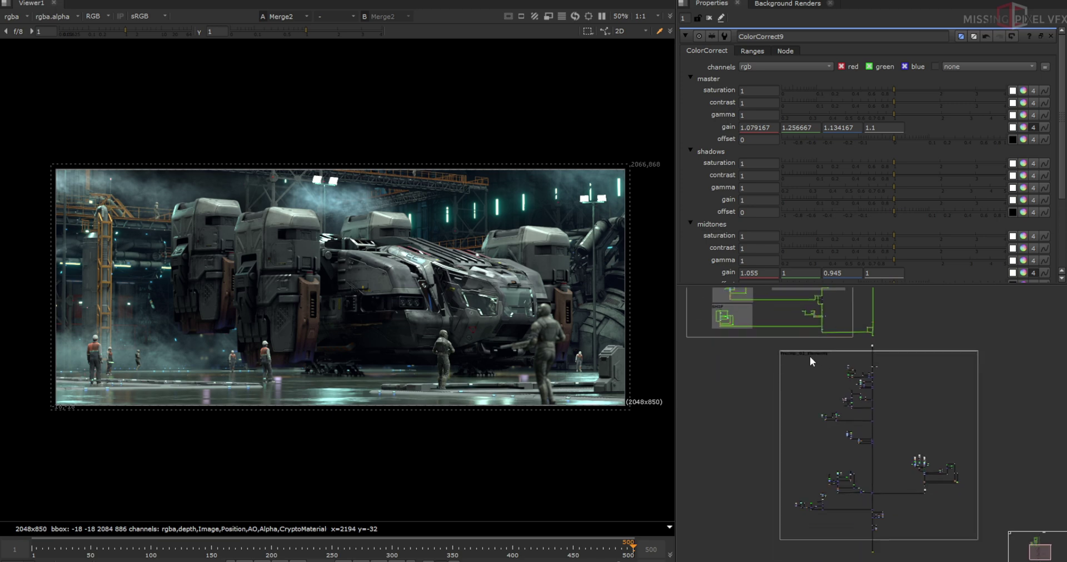
{"action": "left_click_drag", "start_coordinate": [765, 345], "coordinate": [982, 560]}
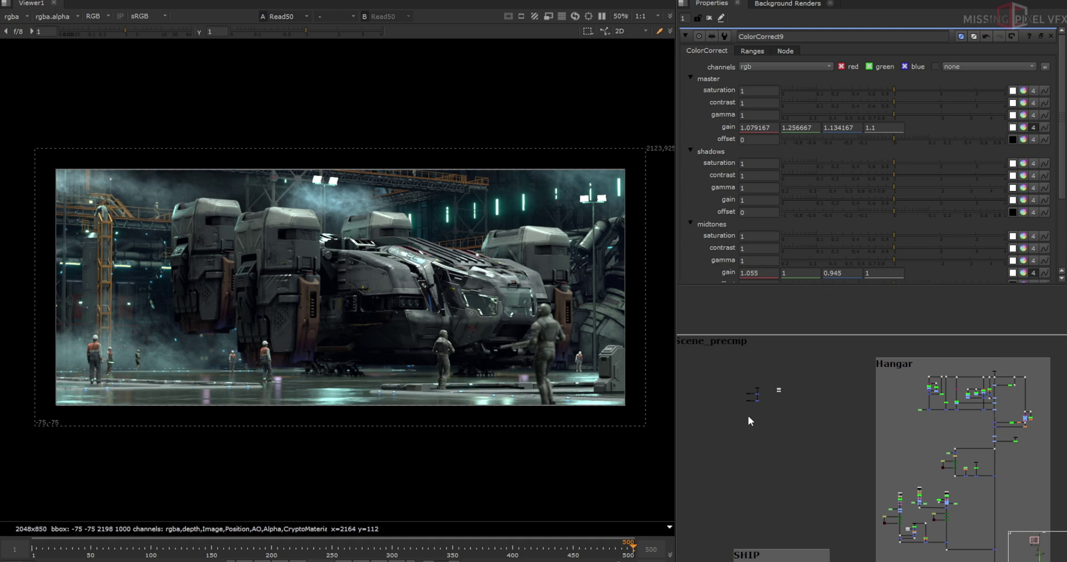
Step: View the output of Read50, the Read node between the scene precomp and the Precmp_02_Elements group
{"action": "scroll", "coordinate": [748, 414], "scroll_direction": "up", "scroll_amount": 4}
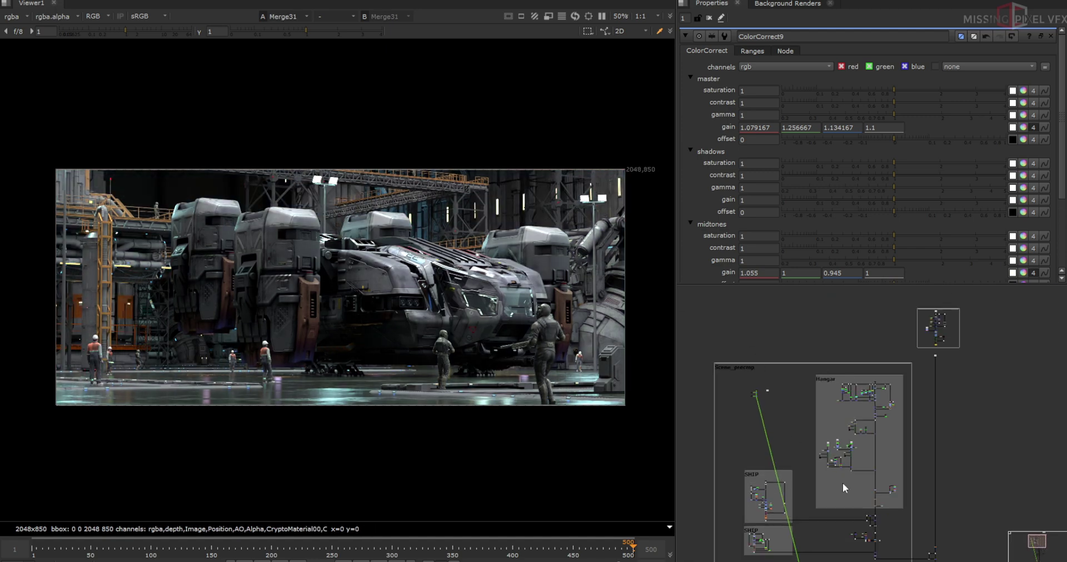
{"action": "middle_click_drag", "start_coordinate": [919, 547], "coordinate": [888, 432]}
{"action": "scroll", "coordinate": [890, 432], "scroll_direction": "up", "scroll_amount": 5}
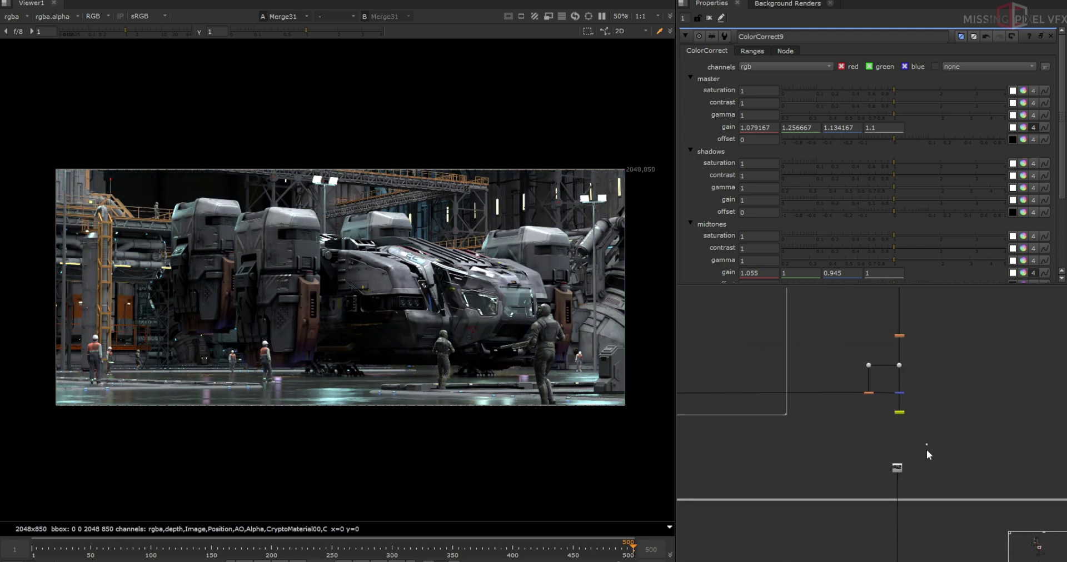
{"action": "left_click_drag", "start_coordinate": [926, 449], "coordinate": [874, 482]}
{"action": "key", "text": "1"}
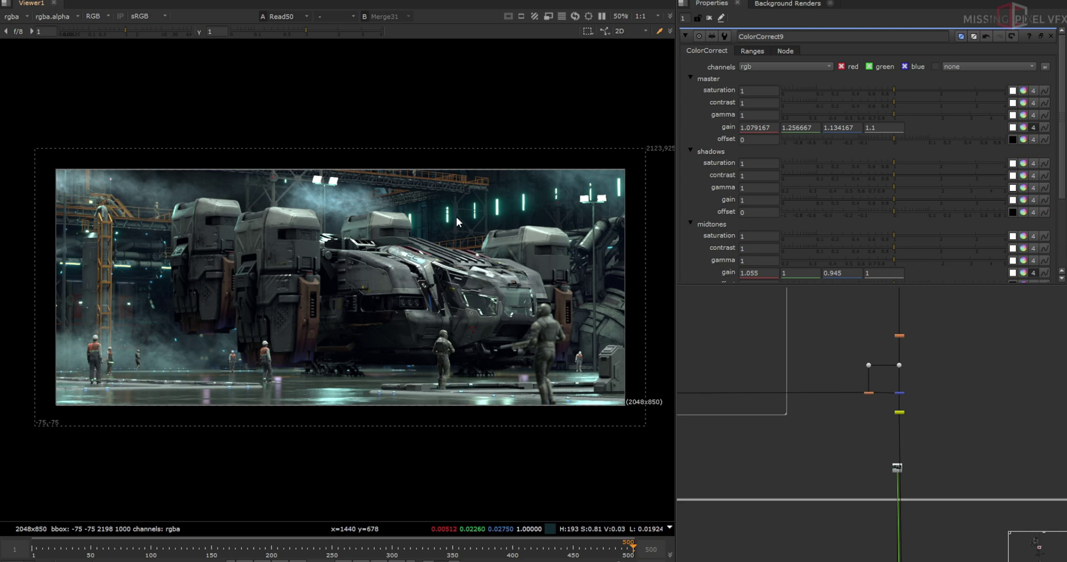
Step: Examine the Precmp_02_Elements group and follow the main node chain down to the Final_Output group
{"action": "scroll", "coordinate": [989, 479], "scroll_direction": "down", "scroll_amount": 5}
{"action": "middle_click_drag", "start_coordinate": [989, 479], "coordinate": [899, 339]}
{"action": "scroll", "coordinate": [789, 365], "scroll_direction": "up", "scroll_amount": 2}
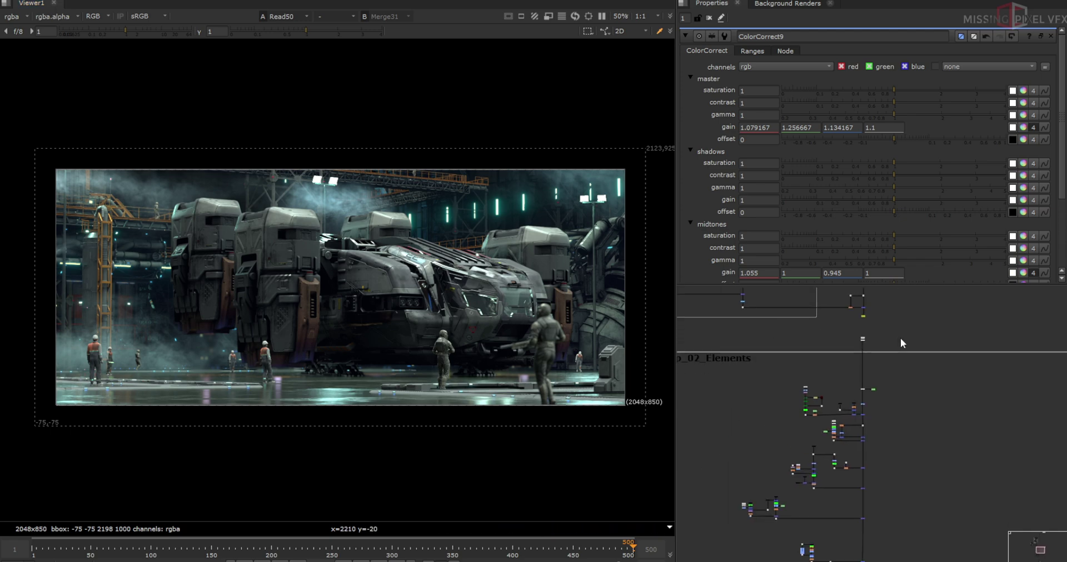
{"action": "scroll", "coordinate": [899, 338], "scroll_direction": "down", "scroll_amount": 1}
{"action": "scroll", "coordinate": [866, 340], "scroll_direction": "down", "scroll_amount": 3}
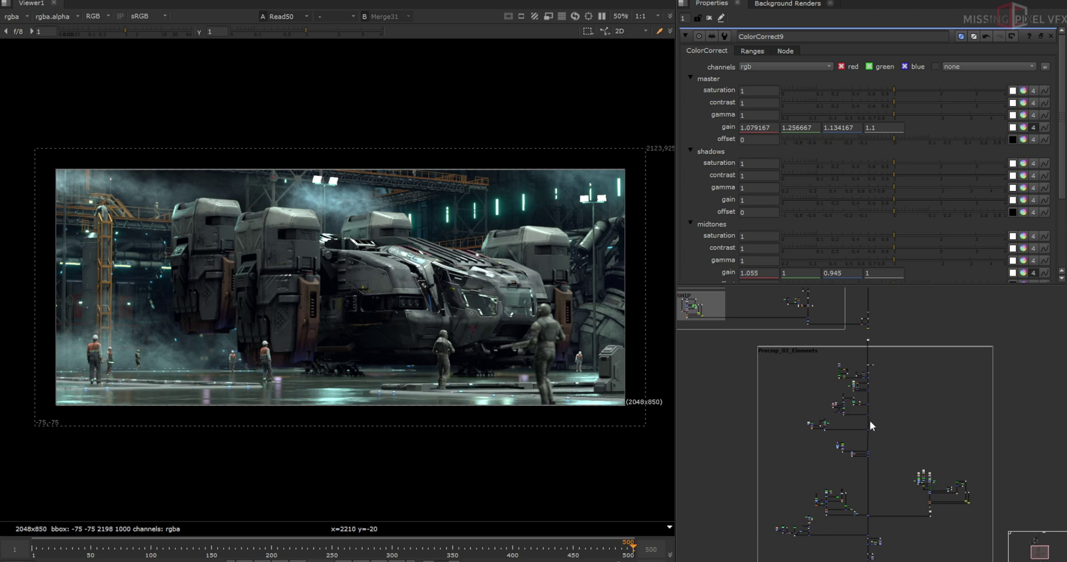
{"action": "middle_click_drag", "start_coordinate": [865, 552], "coordinate": [884, 407]}
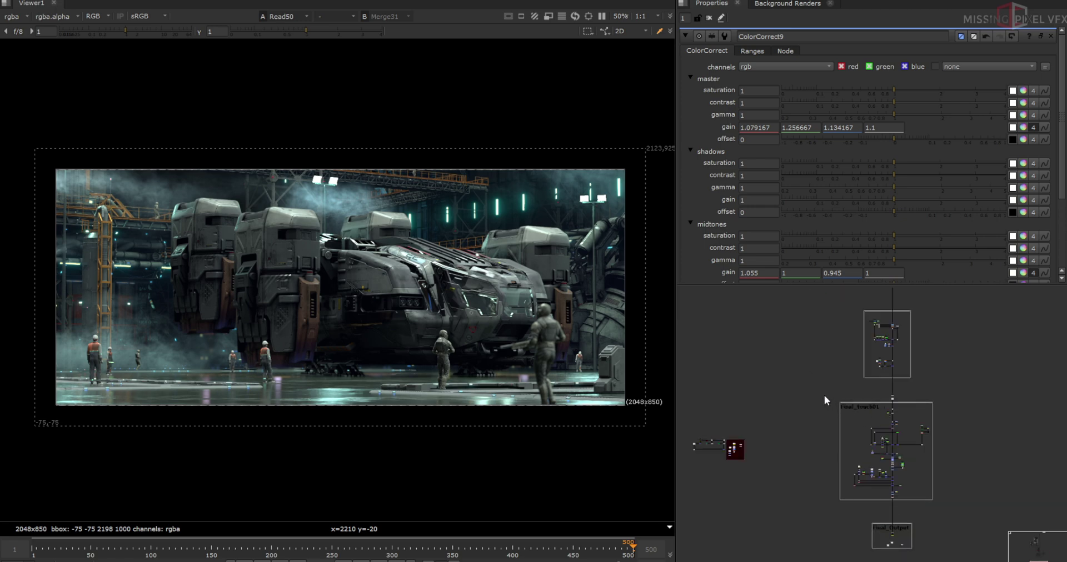